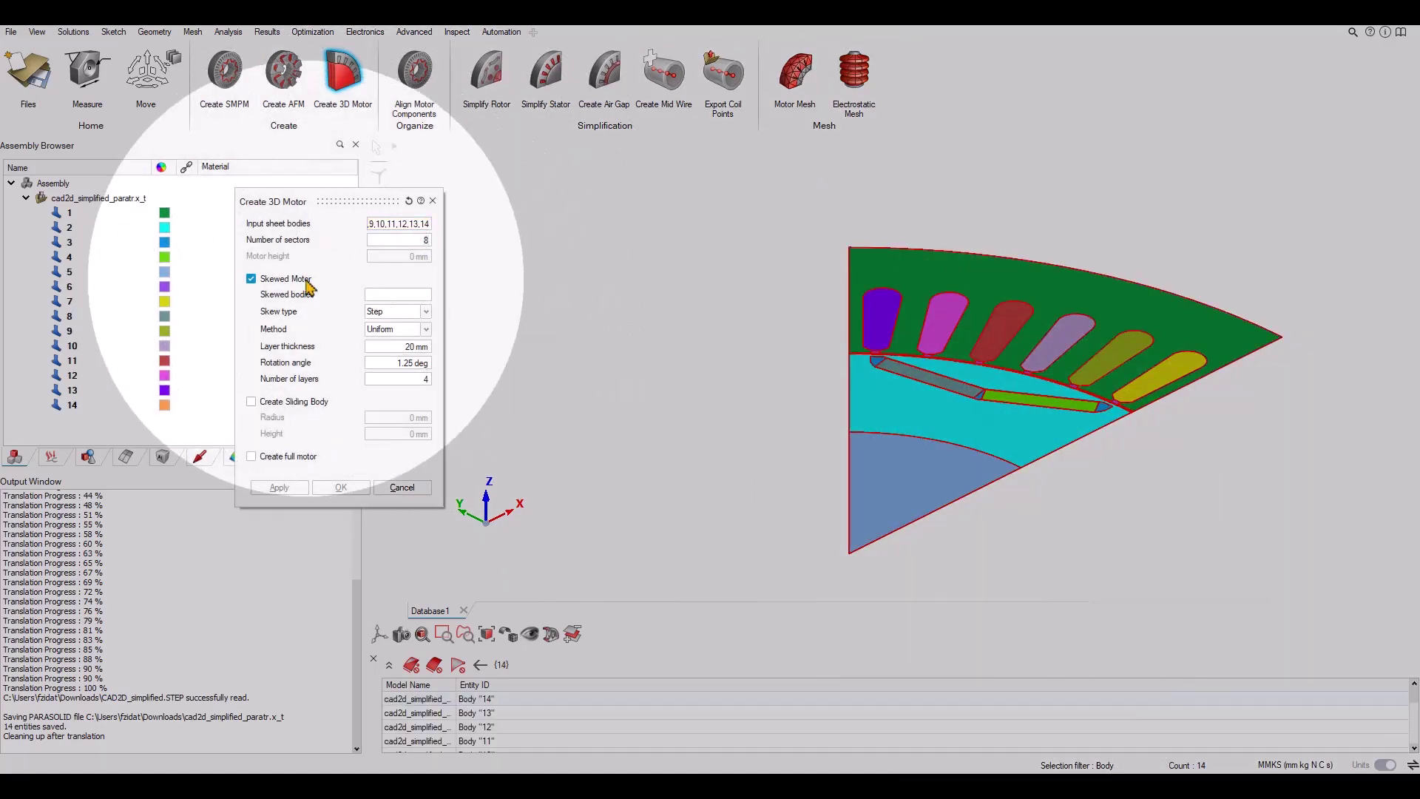
Assign the rotor's shaft, core, magnets and flux barriers (bodies 5, 2, 3, 4 and 8) as the skewed bodies of the motor.
click(377, 295)
scroll(994, 526, up, 3)
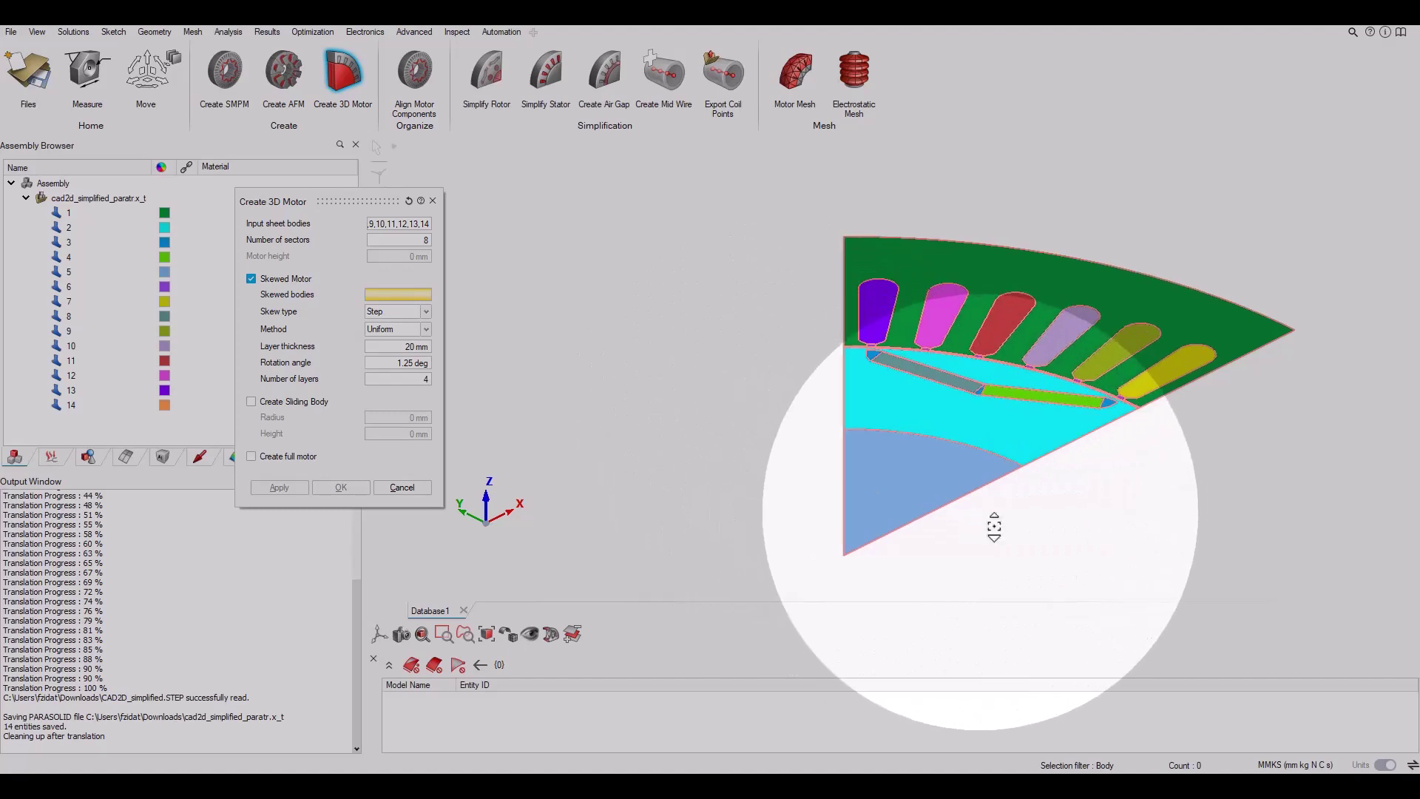
click(851, 456)
click(1007, 386)
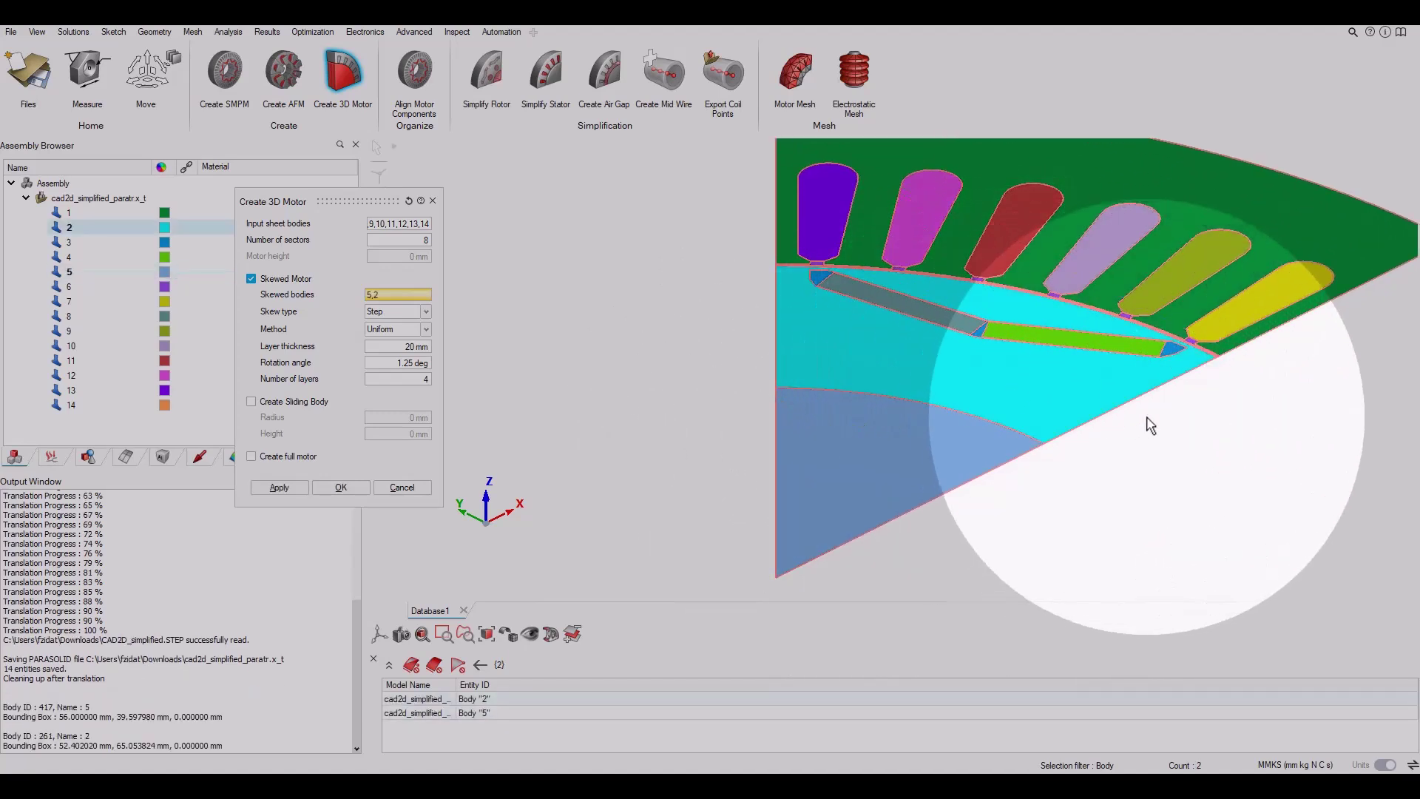
scroll(1147, 424, up, 3)
scroll(1149, 424, up, 3)
click(1195, 294)
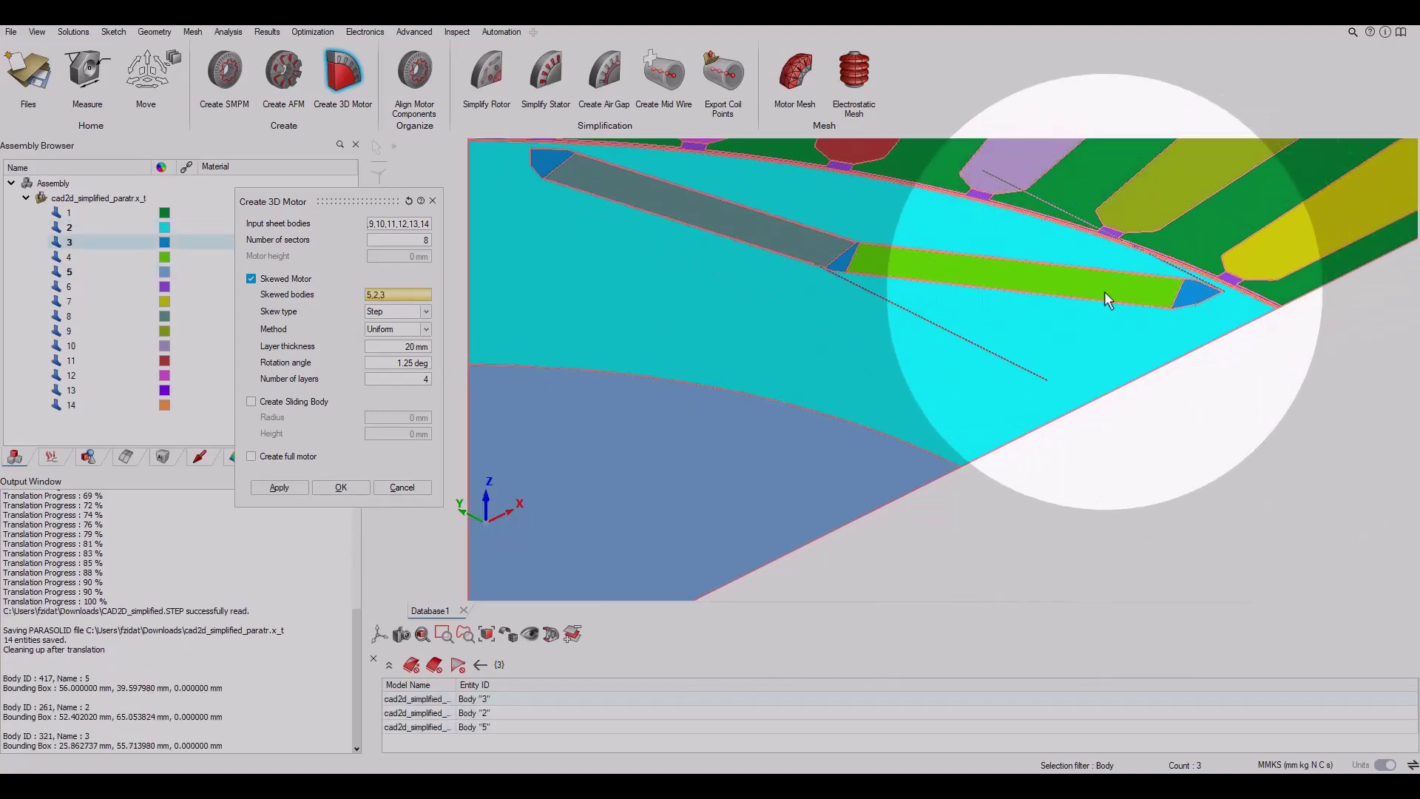
click(1104, 296)
click(898, 340)
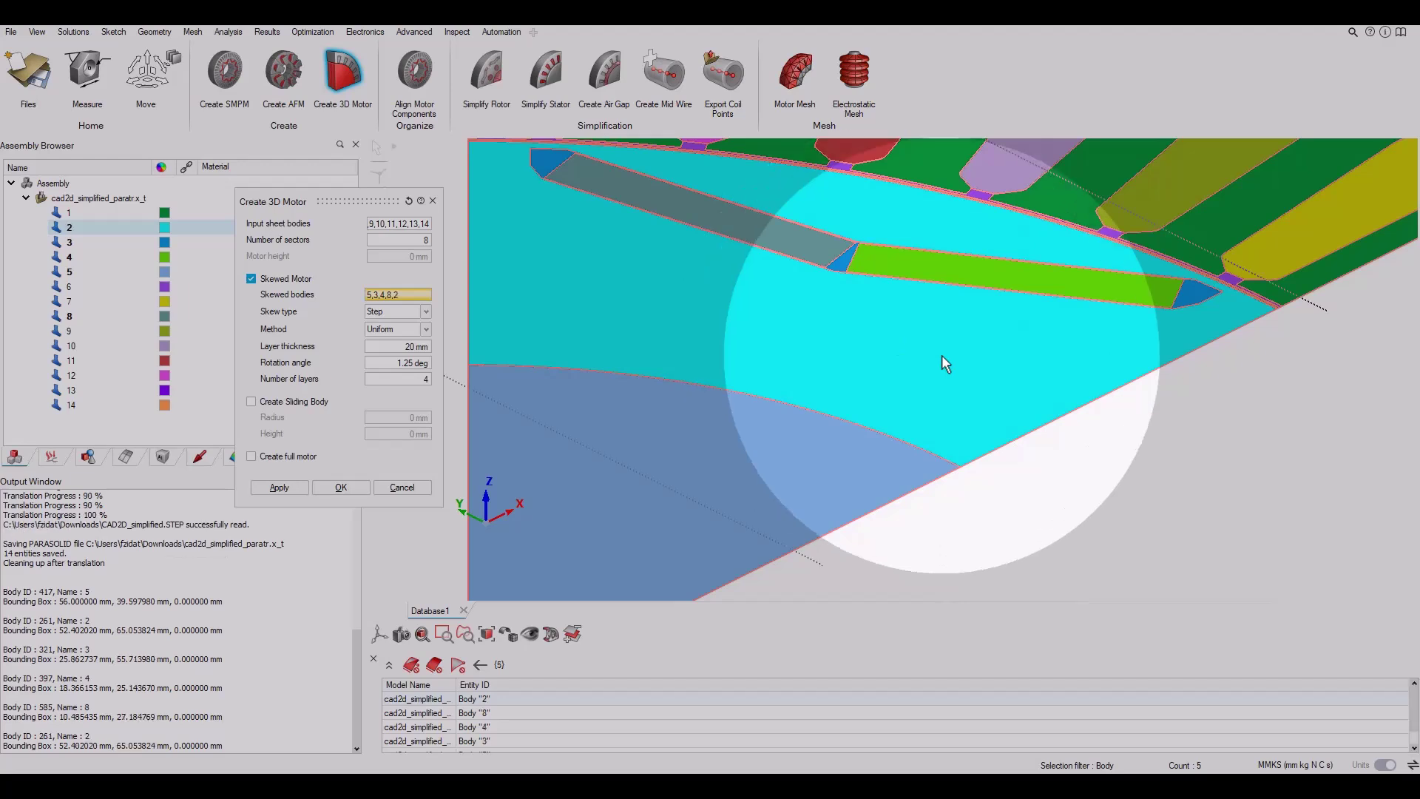
Add the thin orange air-gap band next to the rotor (body 14) to the skewed bodies.
scroll(1113, 476, up, 3)
scroll(1154, 410, up, 3)
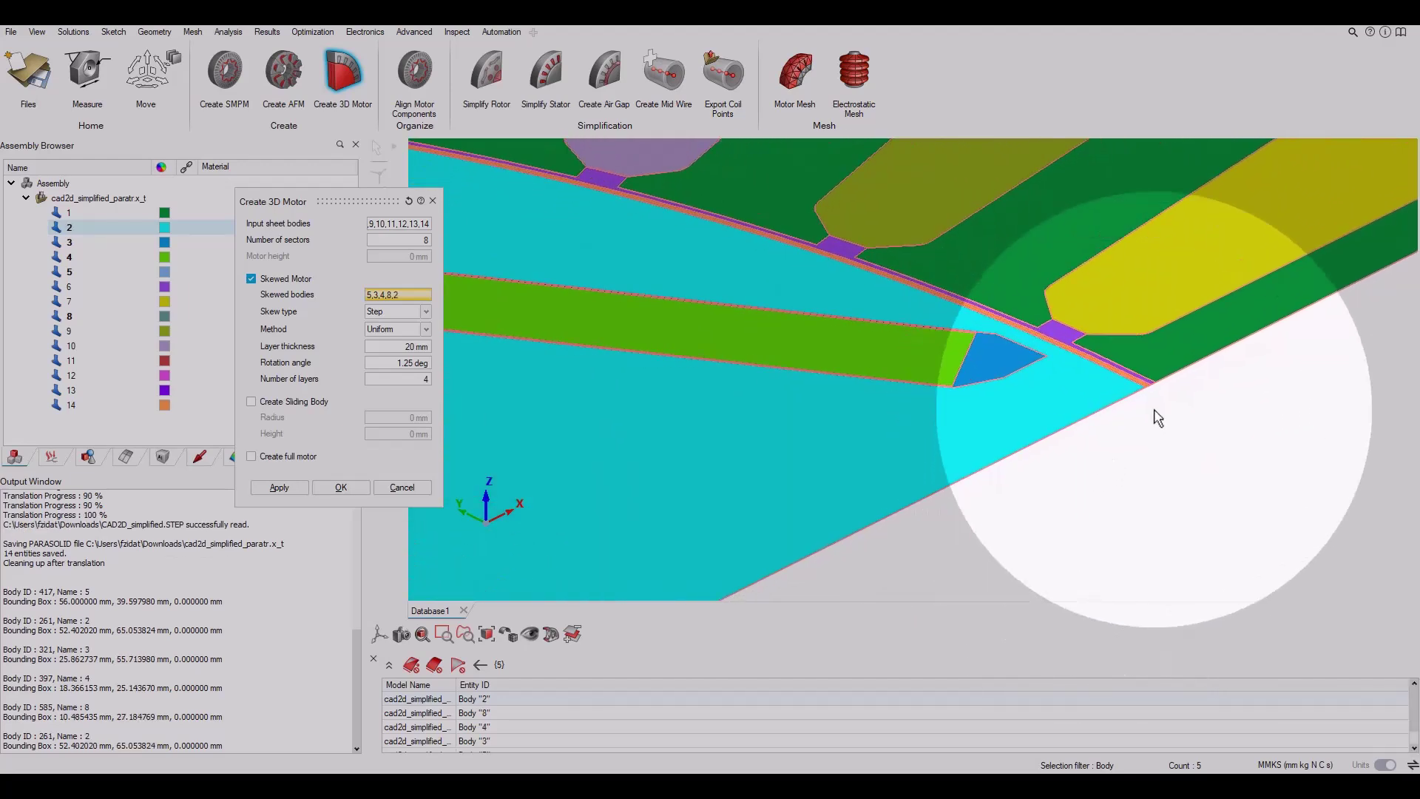
scroll(1139, 388, down, 1)
click(1125, 359)
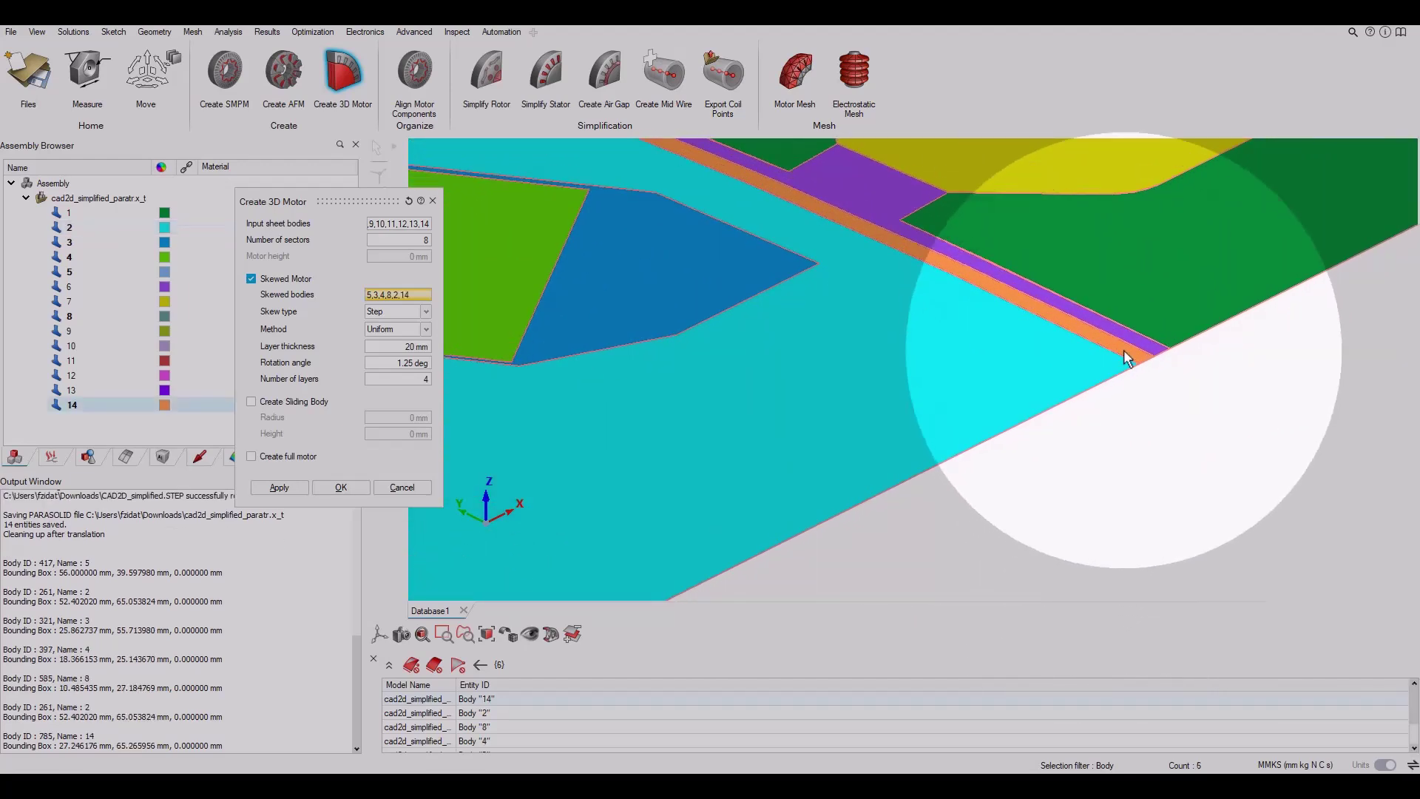
scroll(834, 526, up, 2)
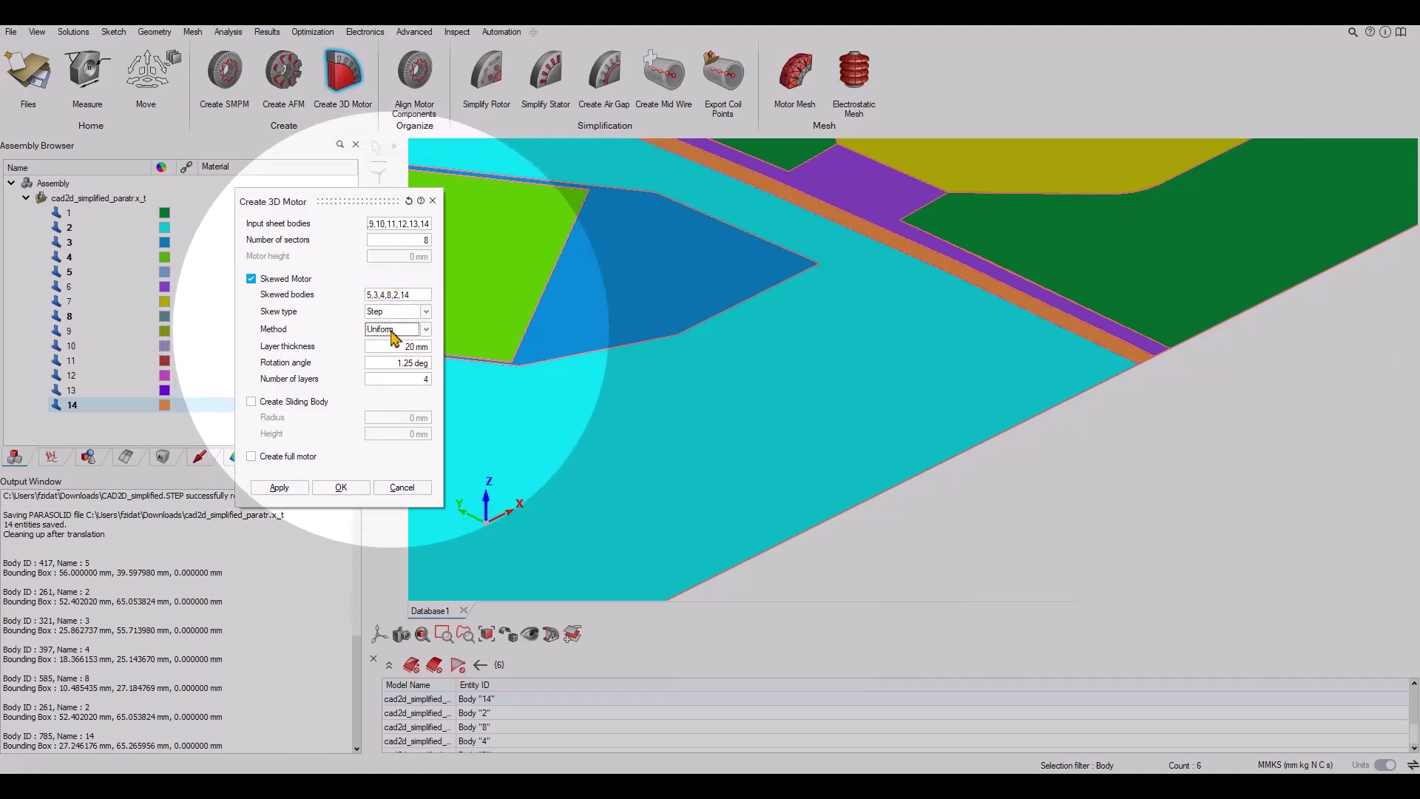
Generate the step-skewed 3D motor with the Uniform method, 20 mm layer thickness, 1.25 deg rotation angle and 4 layers, then close the dialog.
click(397, 329)
click(392, 347)
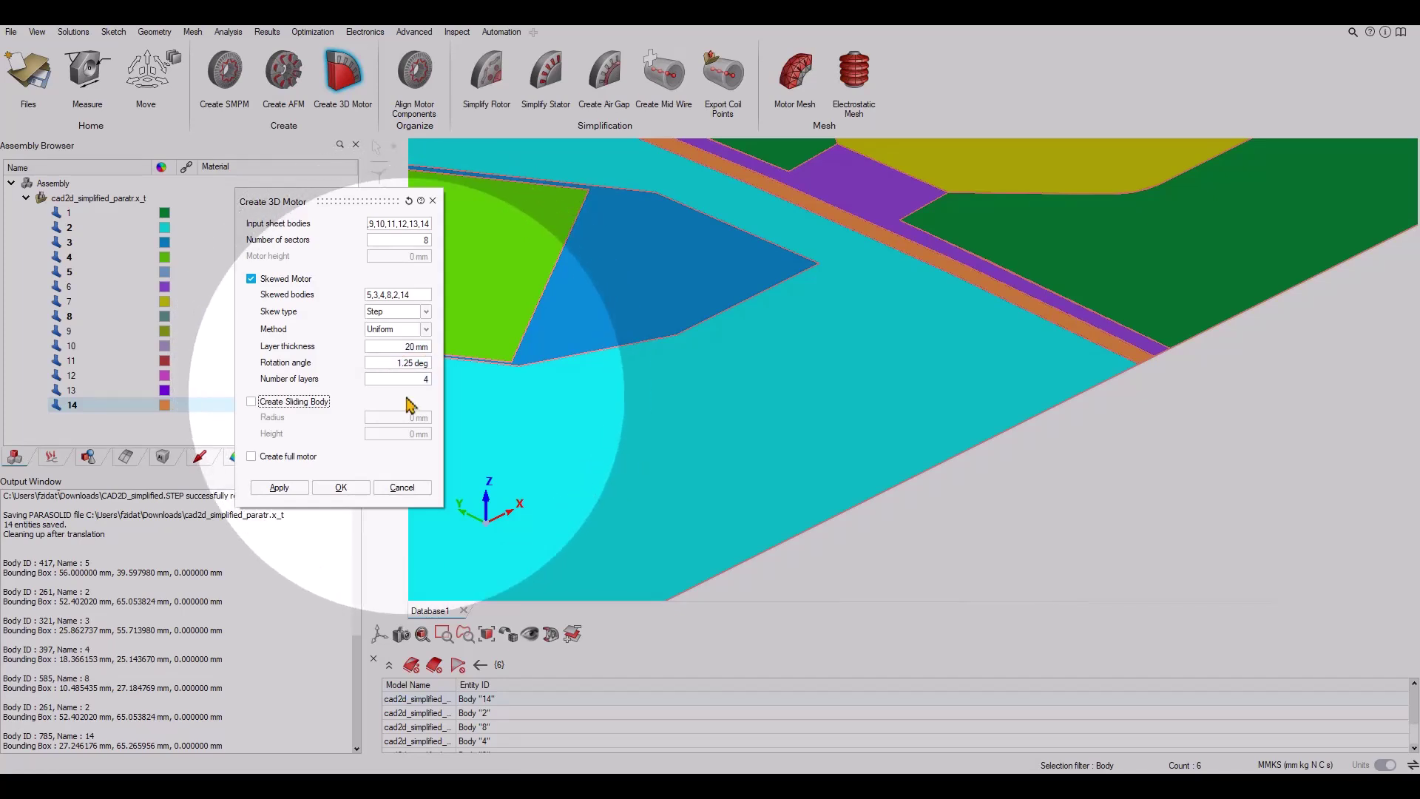
click(289, 490)
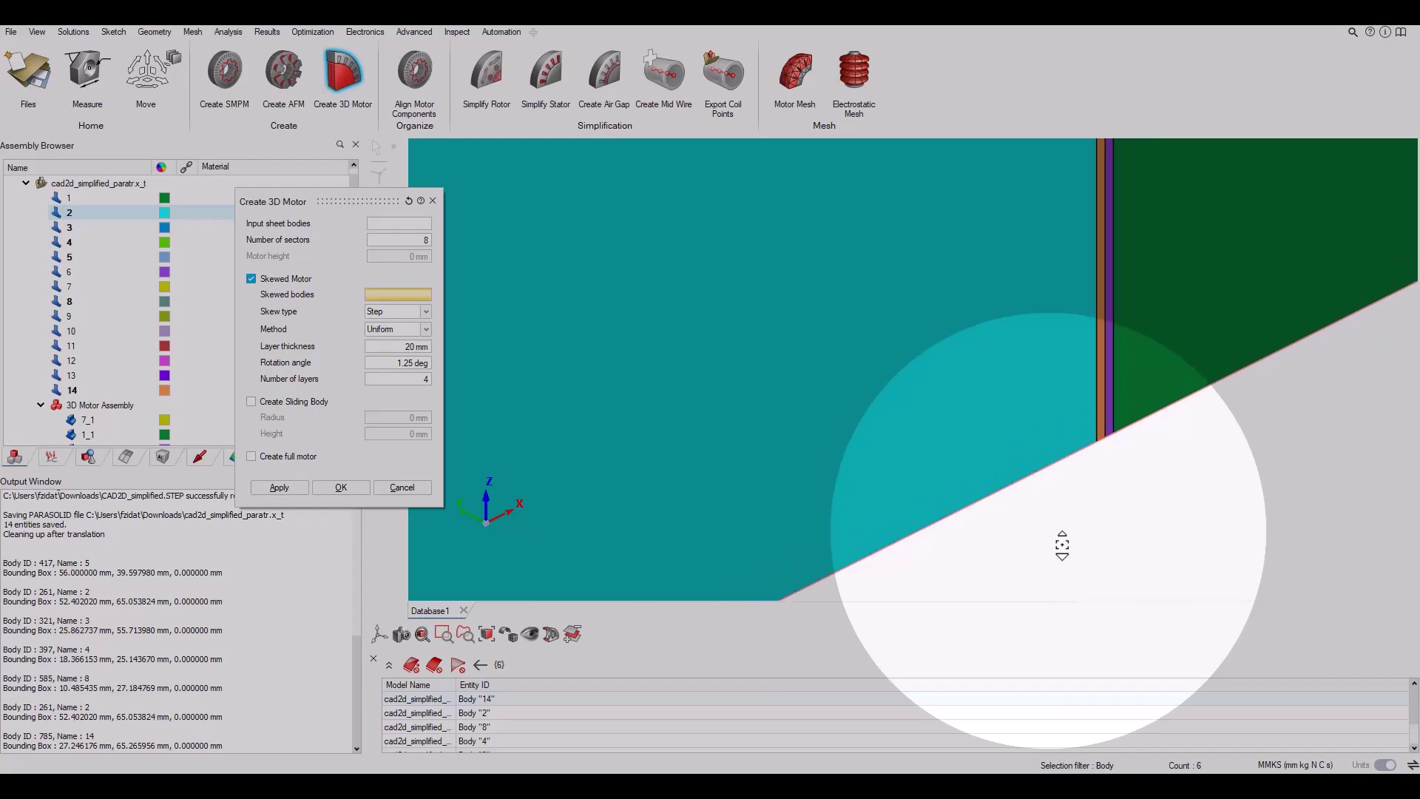
scroll(1062, 545, down, 6)
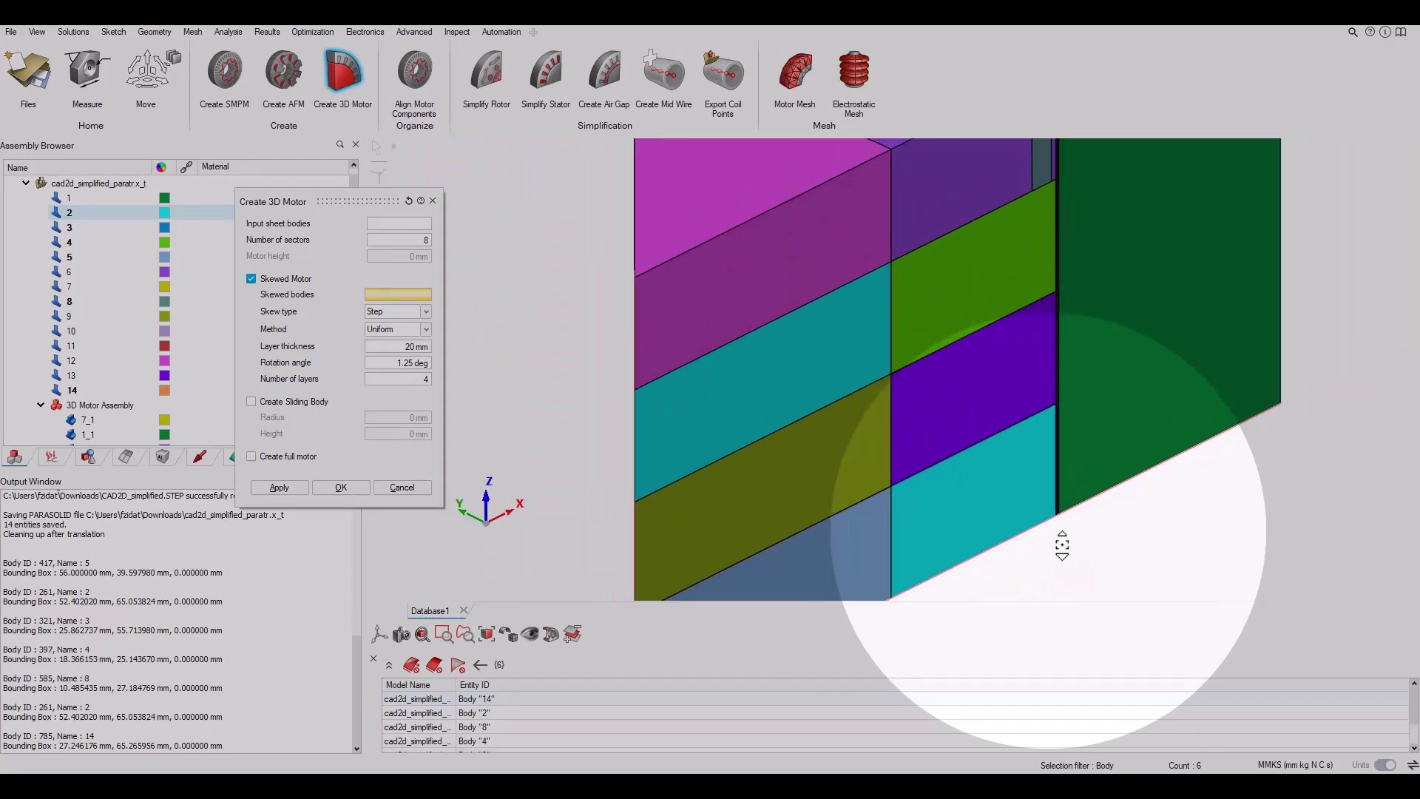
scroll(1062, 546, down, 3)
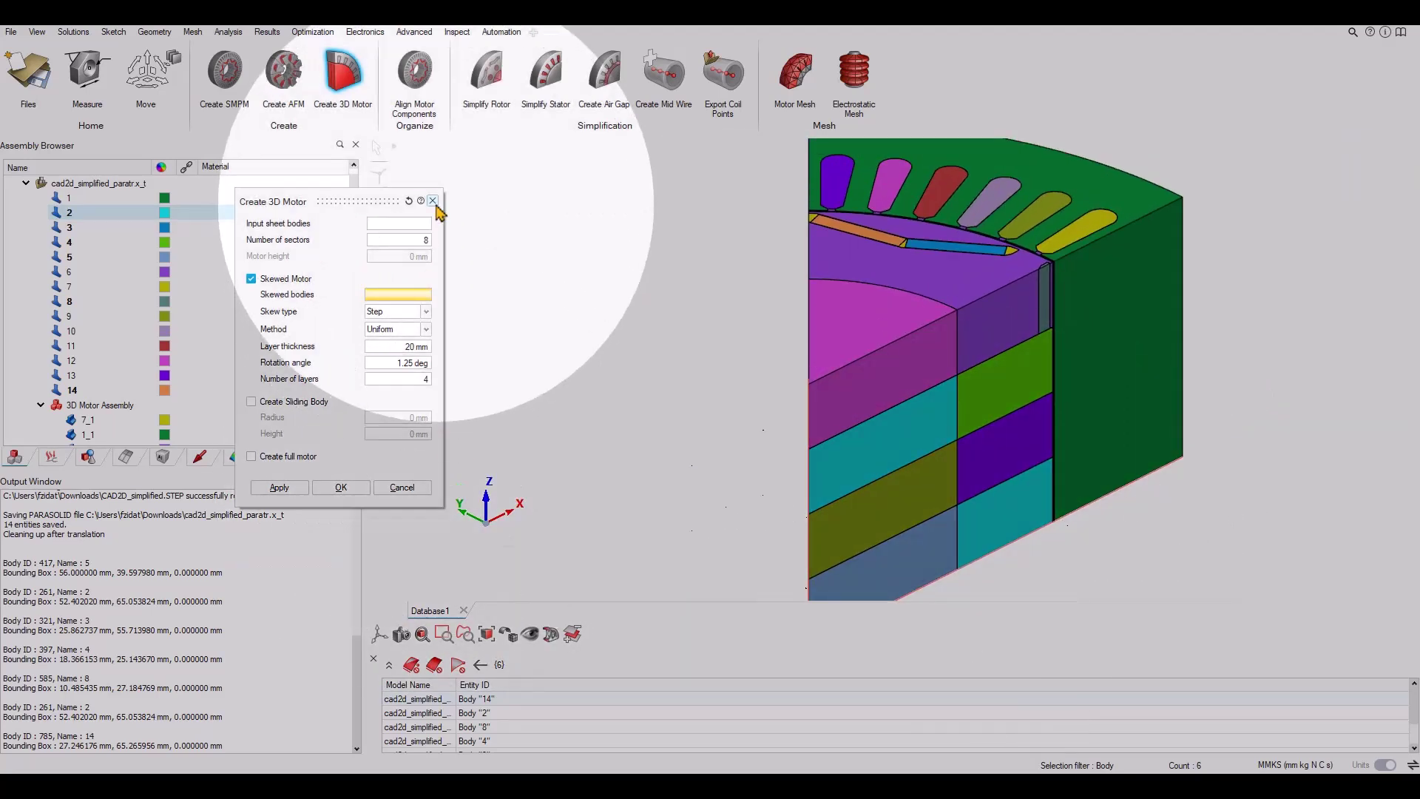
click(433, 201)
Break all the 3D motor bodies with a plane parallel to XY, slightly above the top of the lowest rotor layer.
middle_drag(708, 320, 627, 304)
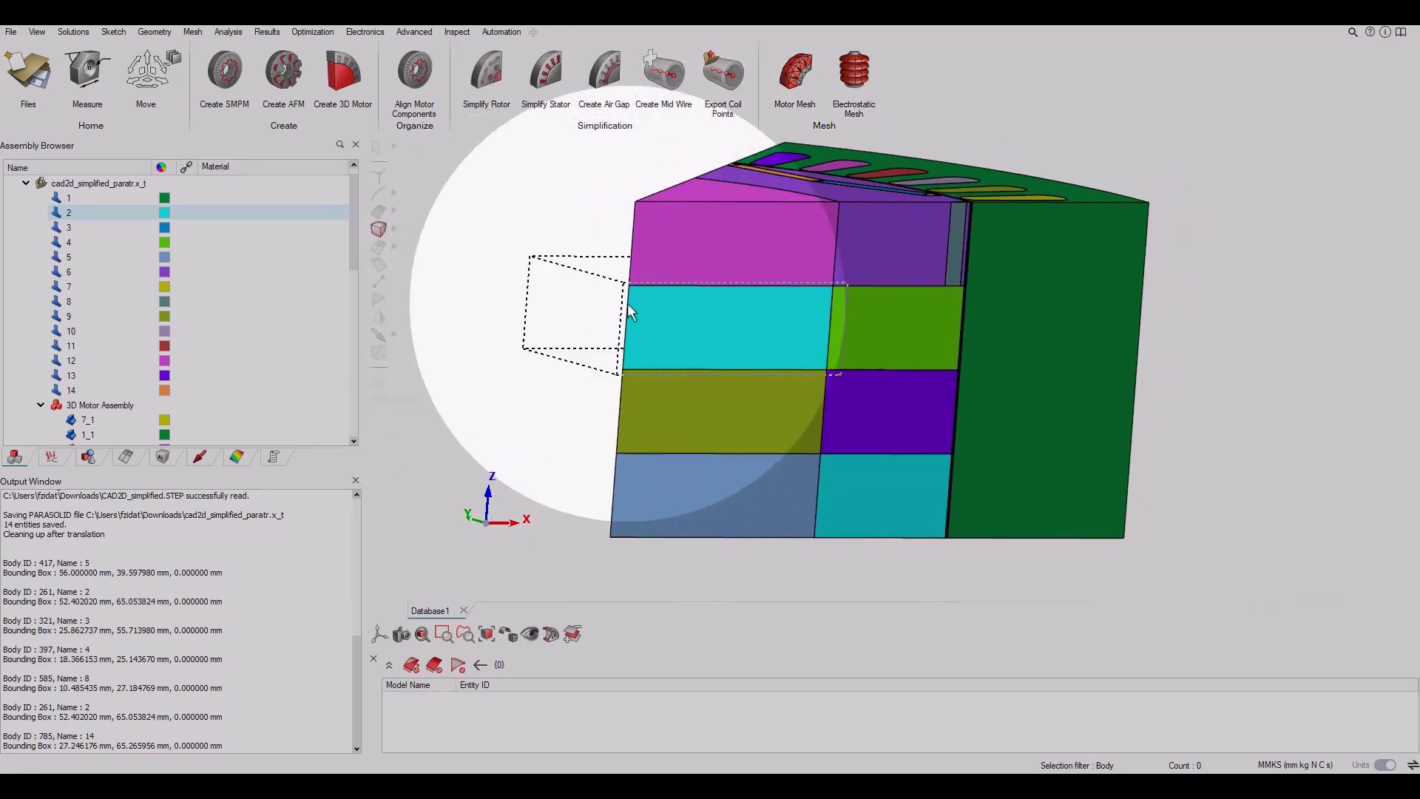
scroll(750, 306, up, 3)
scroll(749, 306, up, 5)
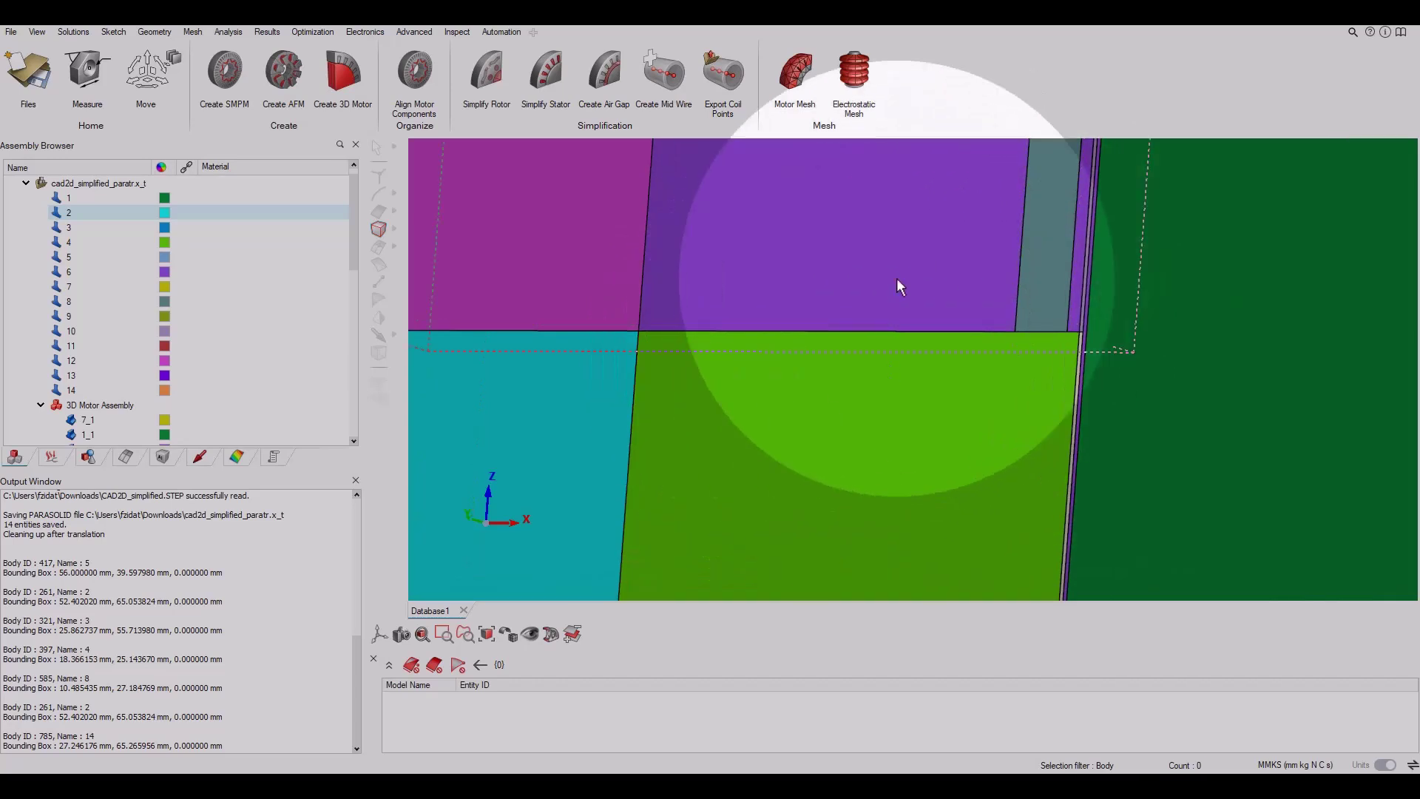
scroll(1004, 389, up, 5)
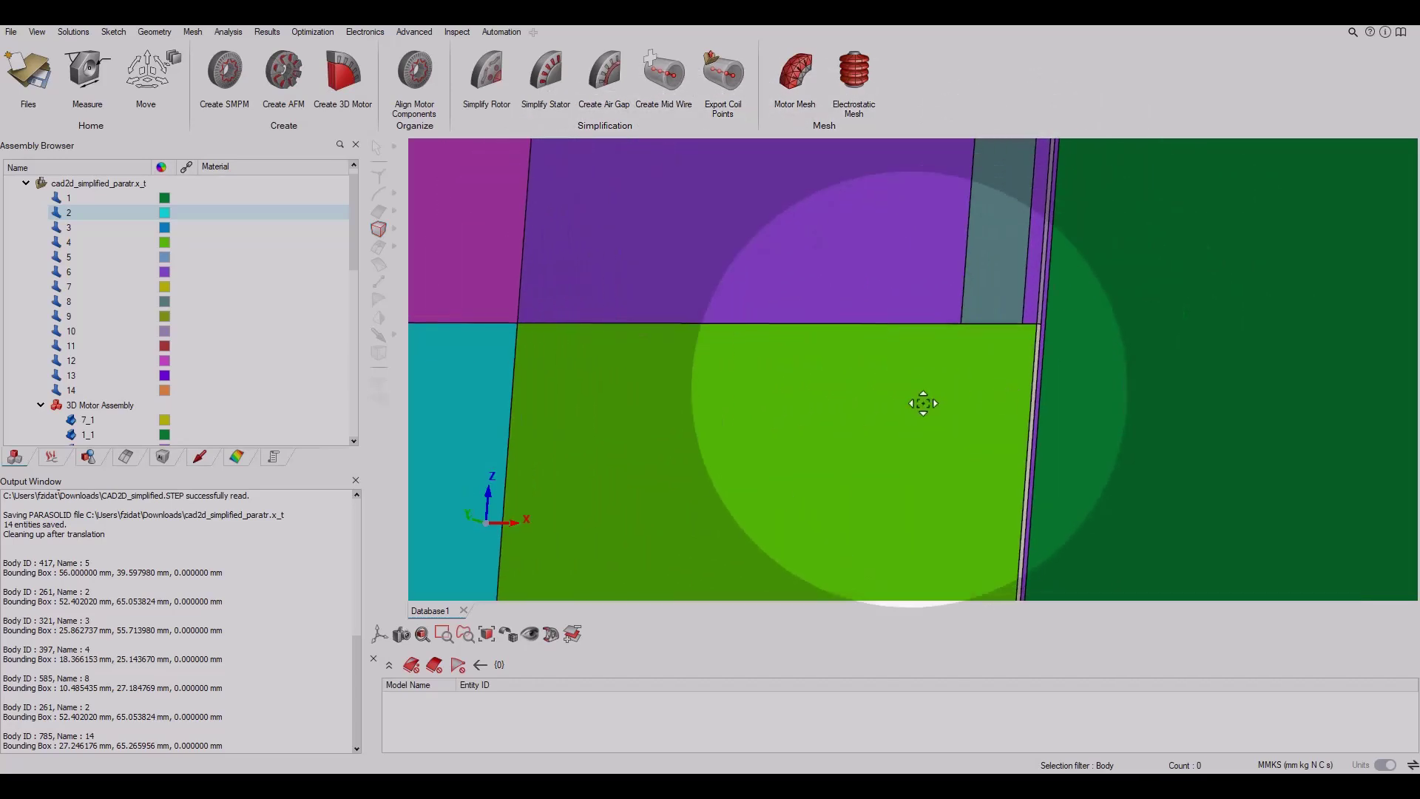
scroll(817, 432, down, 5)
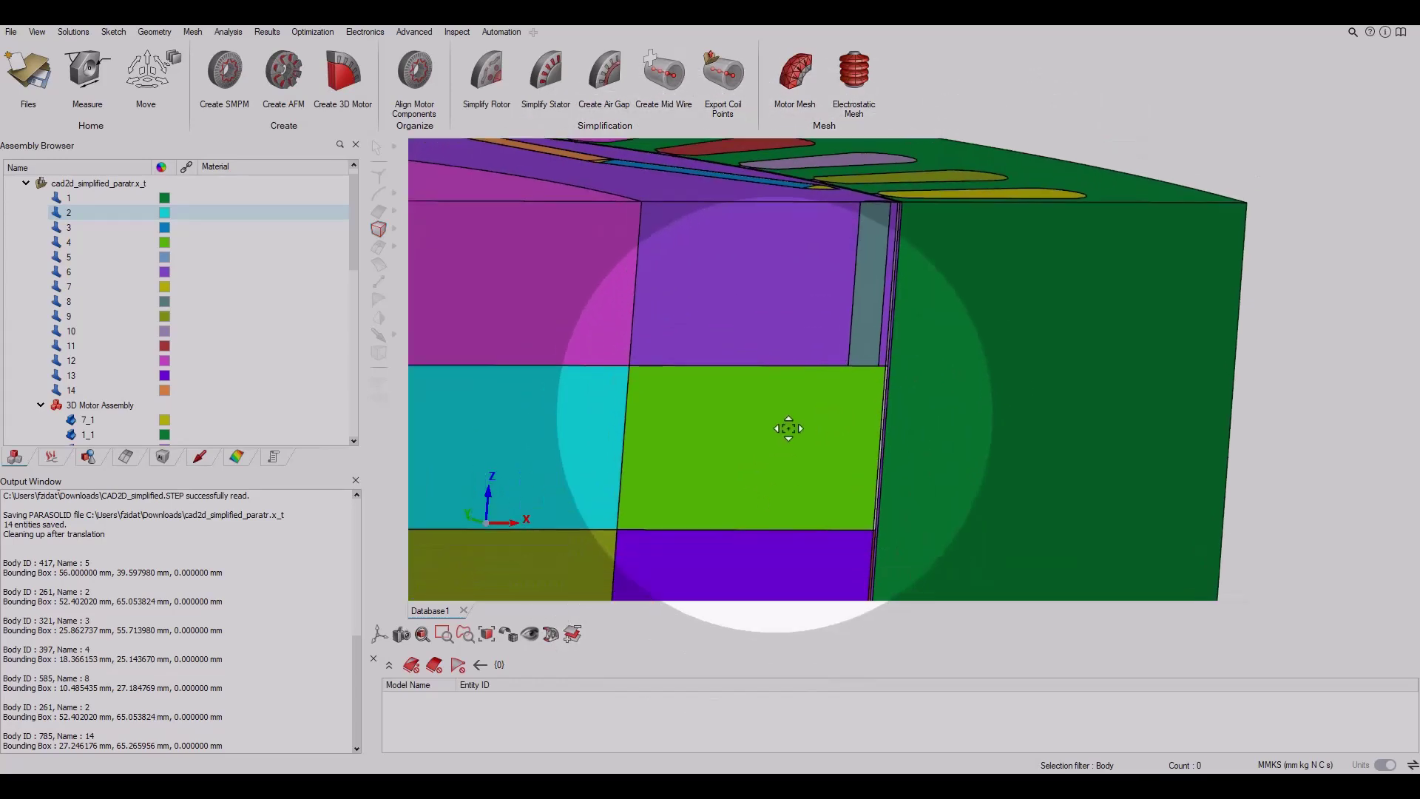
middle_drag(729, 364, 1013, 492)
click(156, 32)
middle_drag(924, 459, 970, 521)
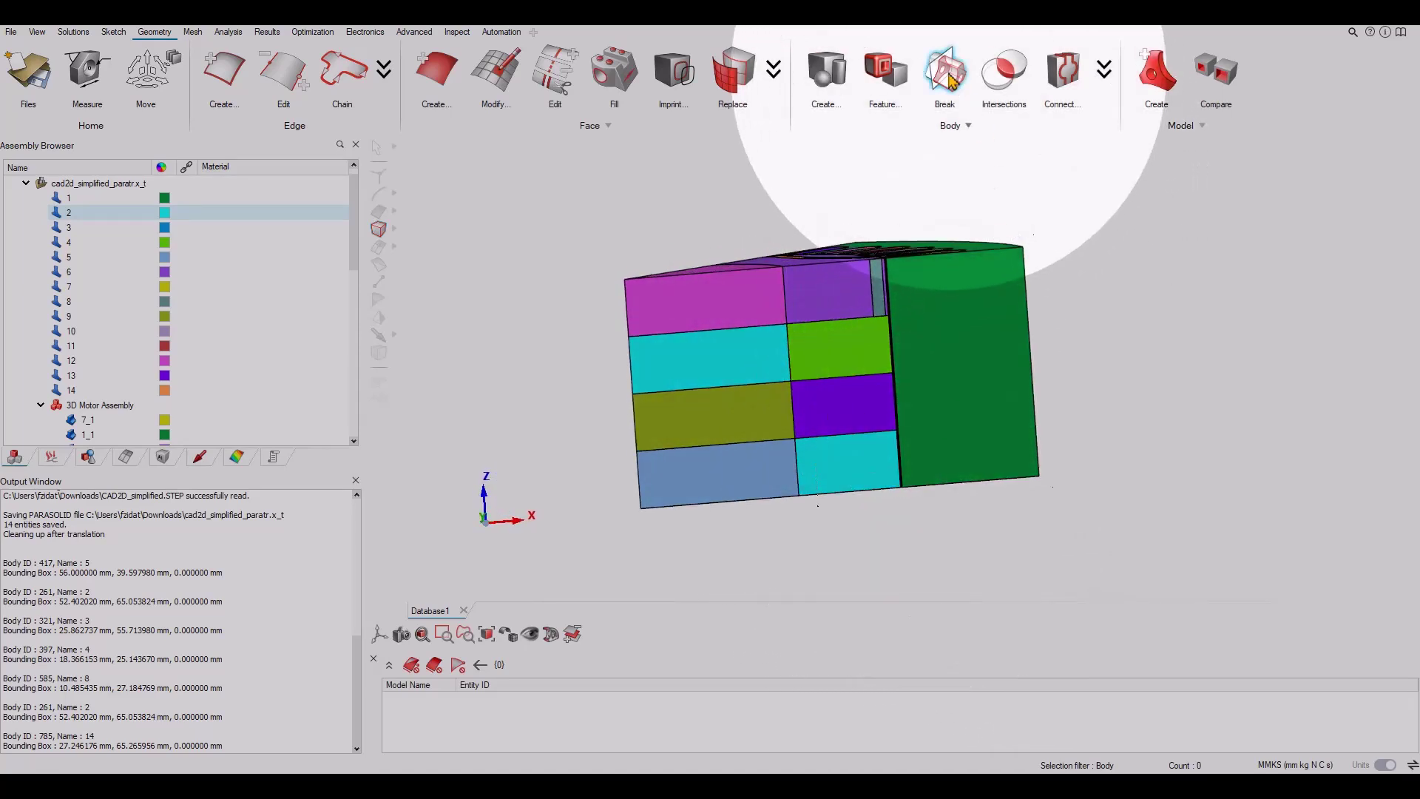
click(390, 225)
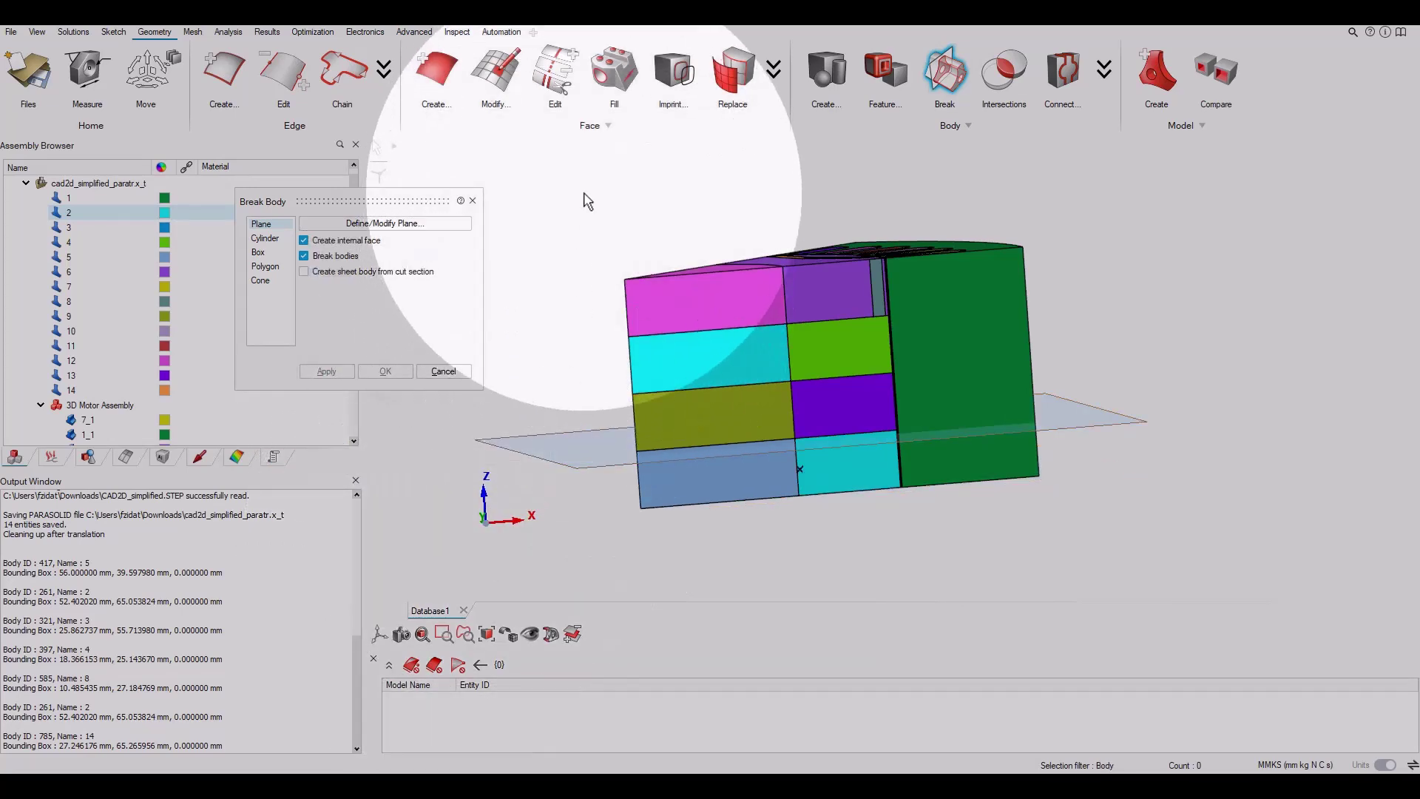
drag(587, 197, 1183, 631)
click(386, 372)
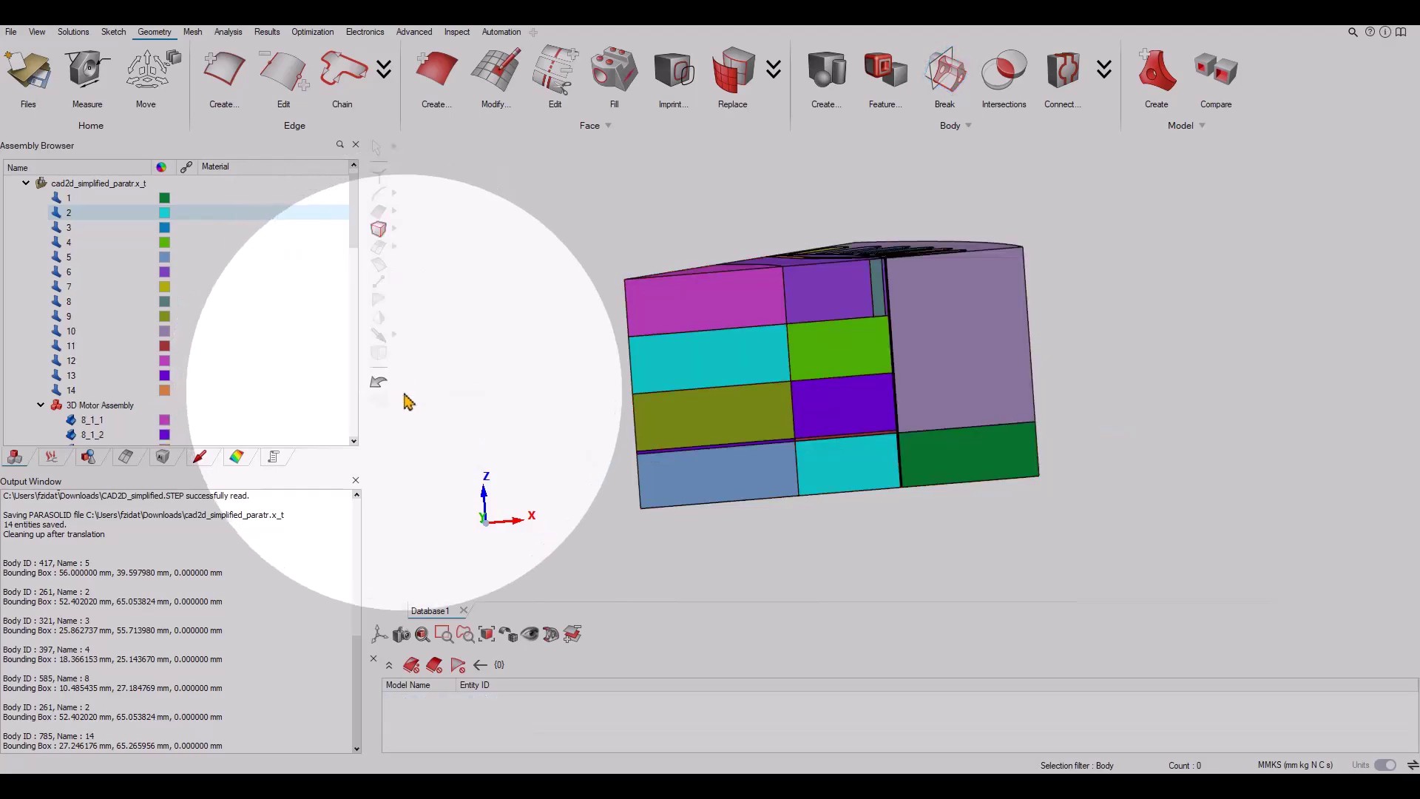
Break all the motor bodies with an XY plane translated by a distance of 21 mm.
click(945, 74)
click(400, 223)
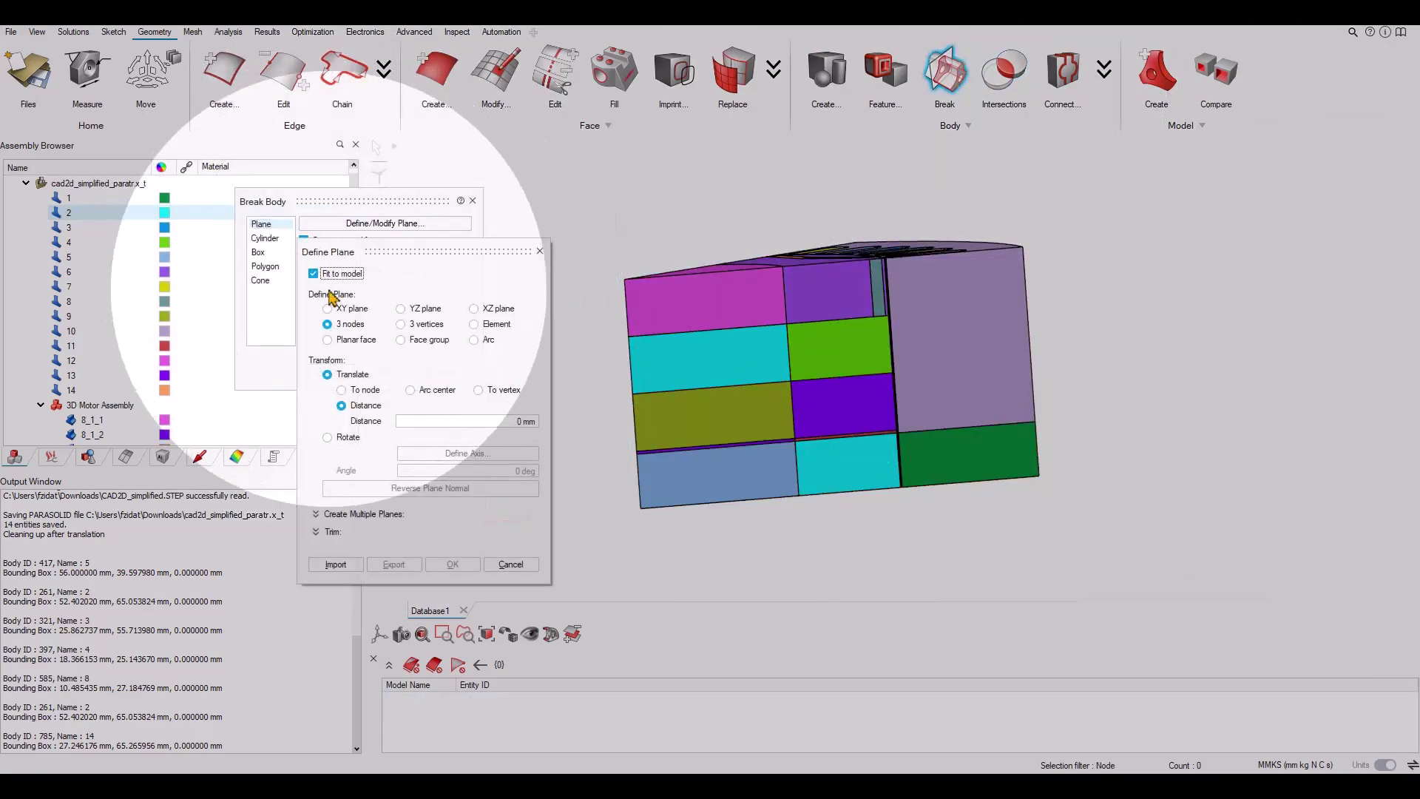
click(660, 428)
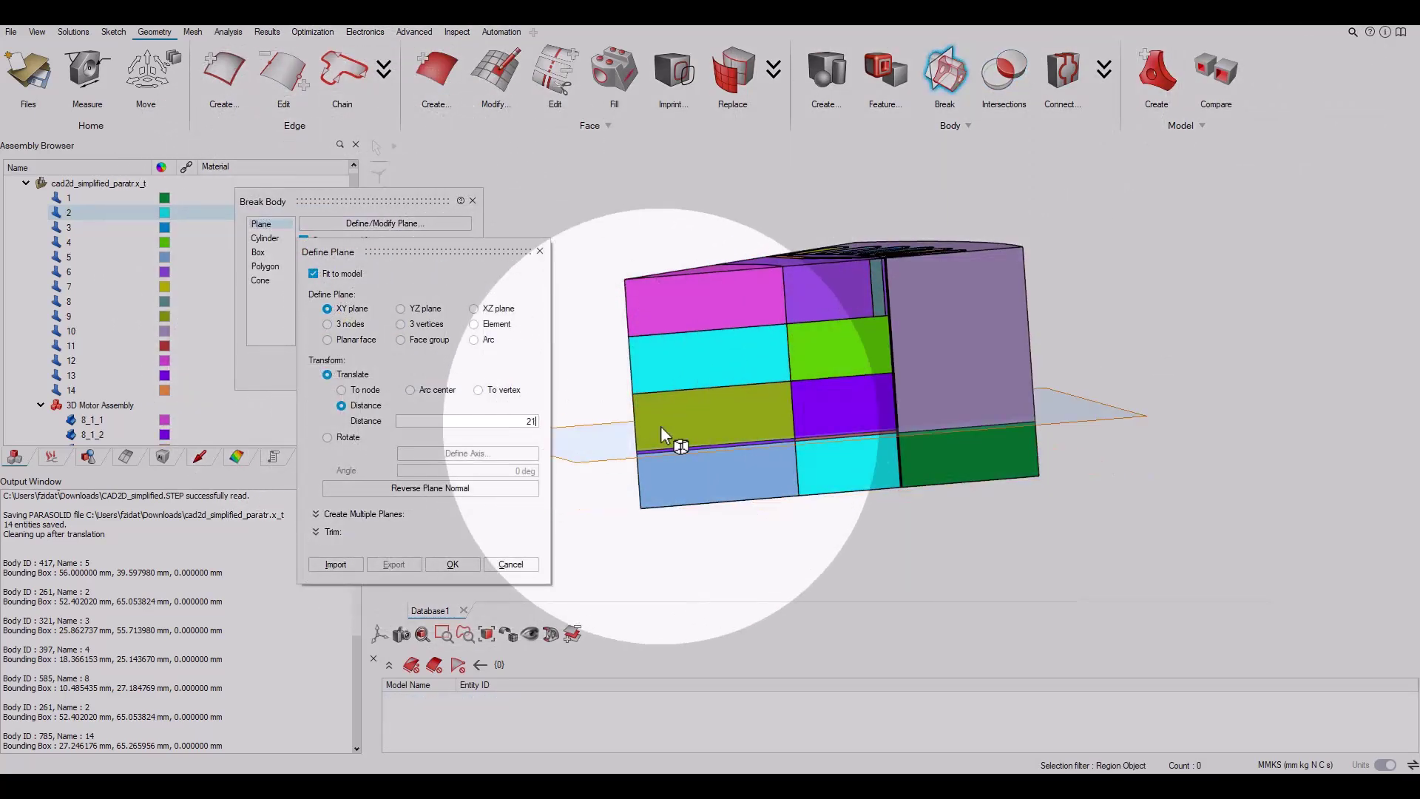
click(452, 564)
click(850, 370)
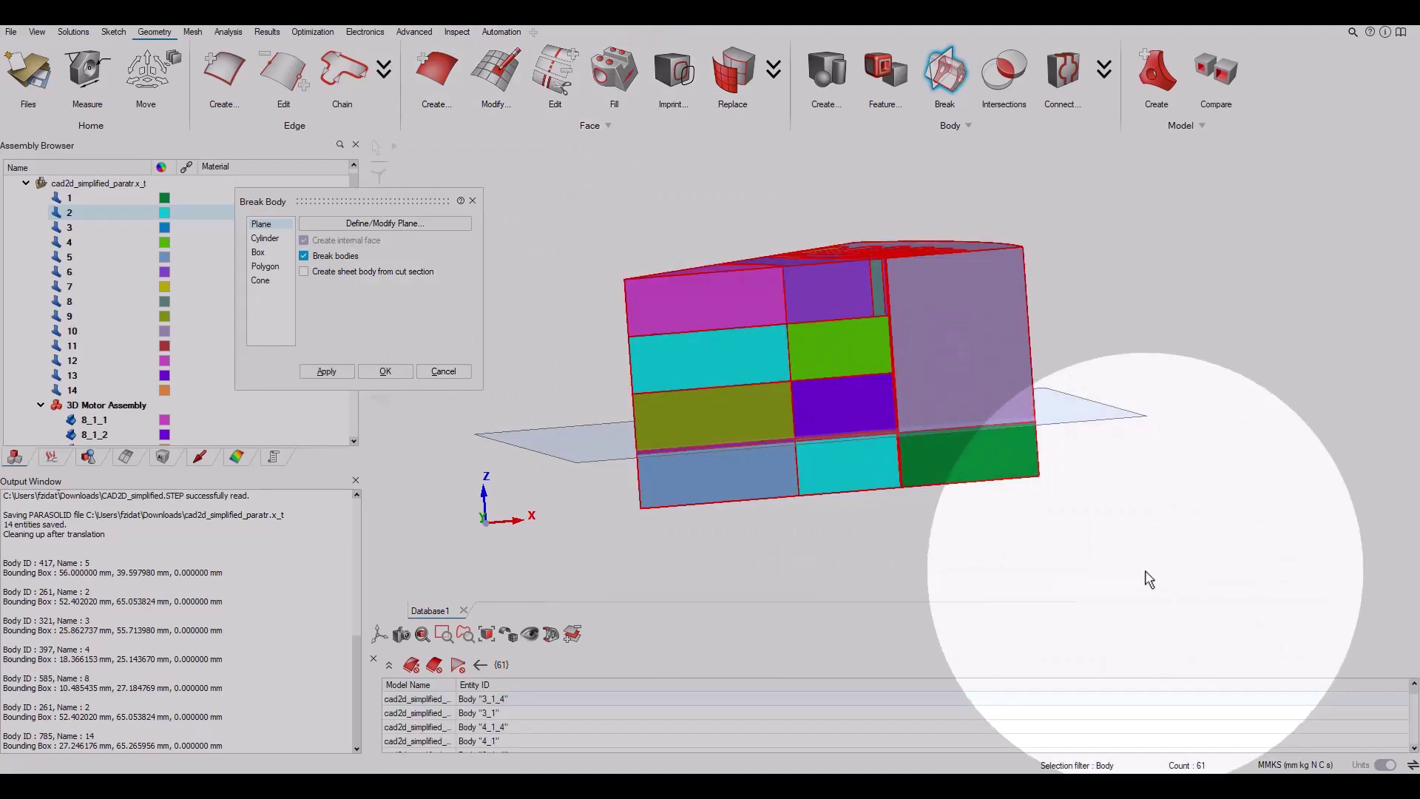
click(387, 371)
Break all the motor bodies with an XY plane translated 20 mm, at the top of the lowest rotor layer.
scroll(826, 472, up, 10)
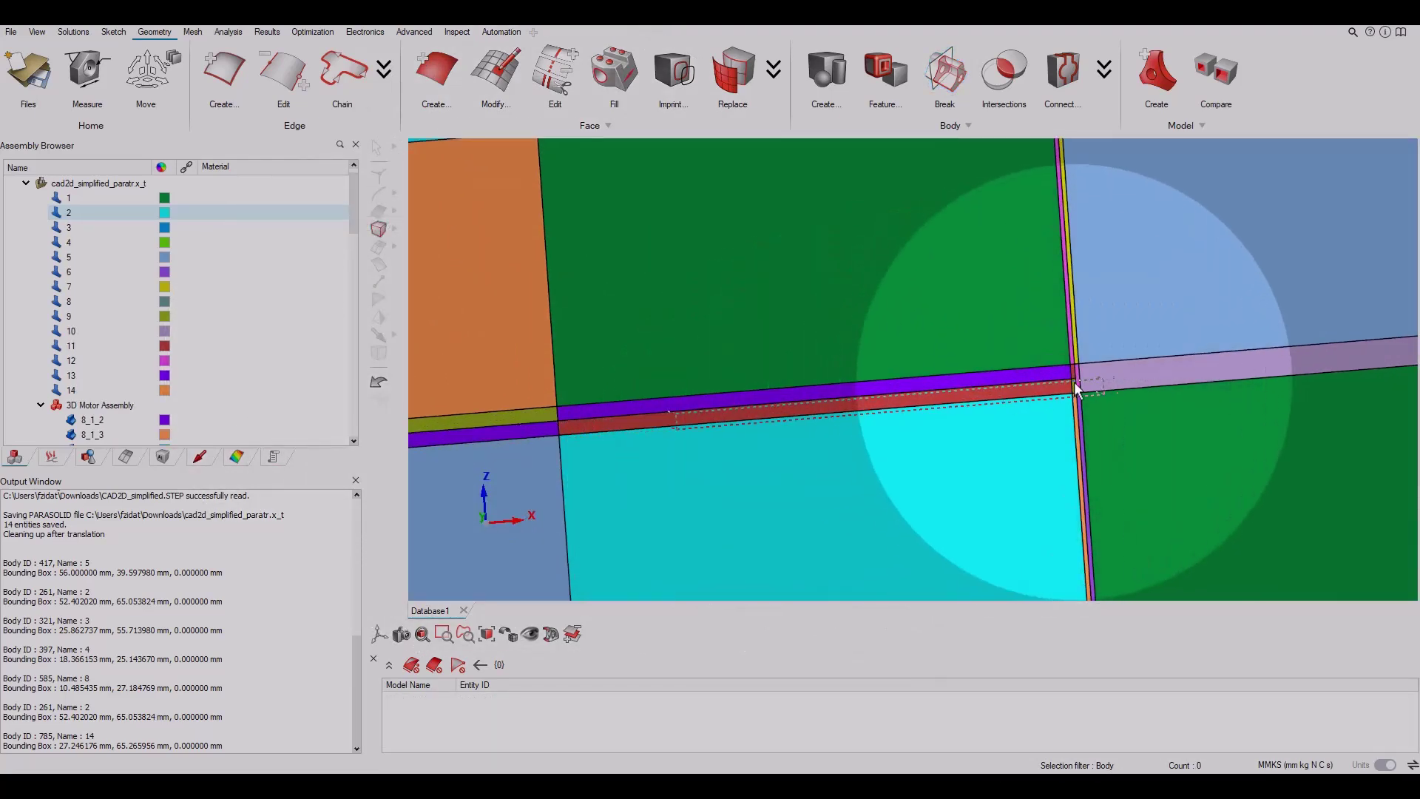
scroll(1040, 484, down, 1)
scroll(1040, 484, down, 8)
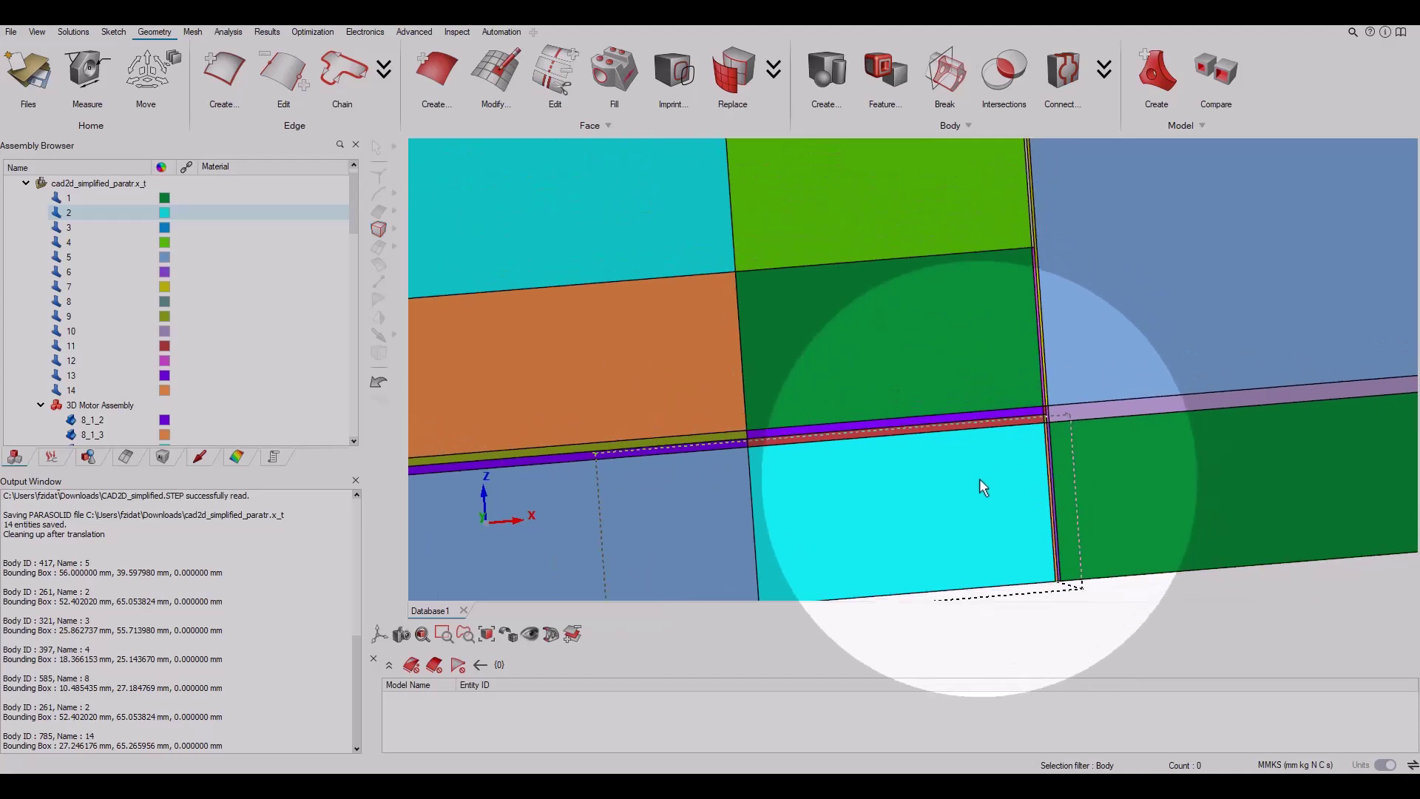
click(946, 91)
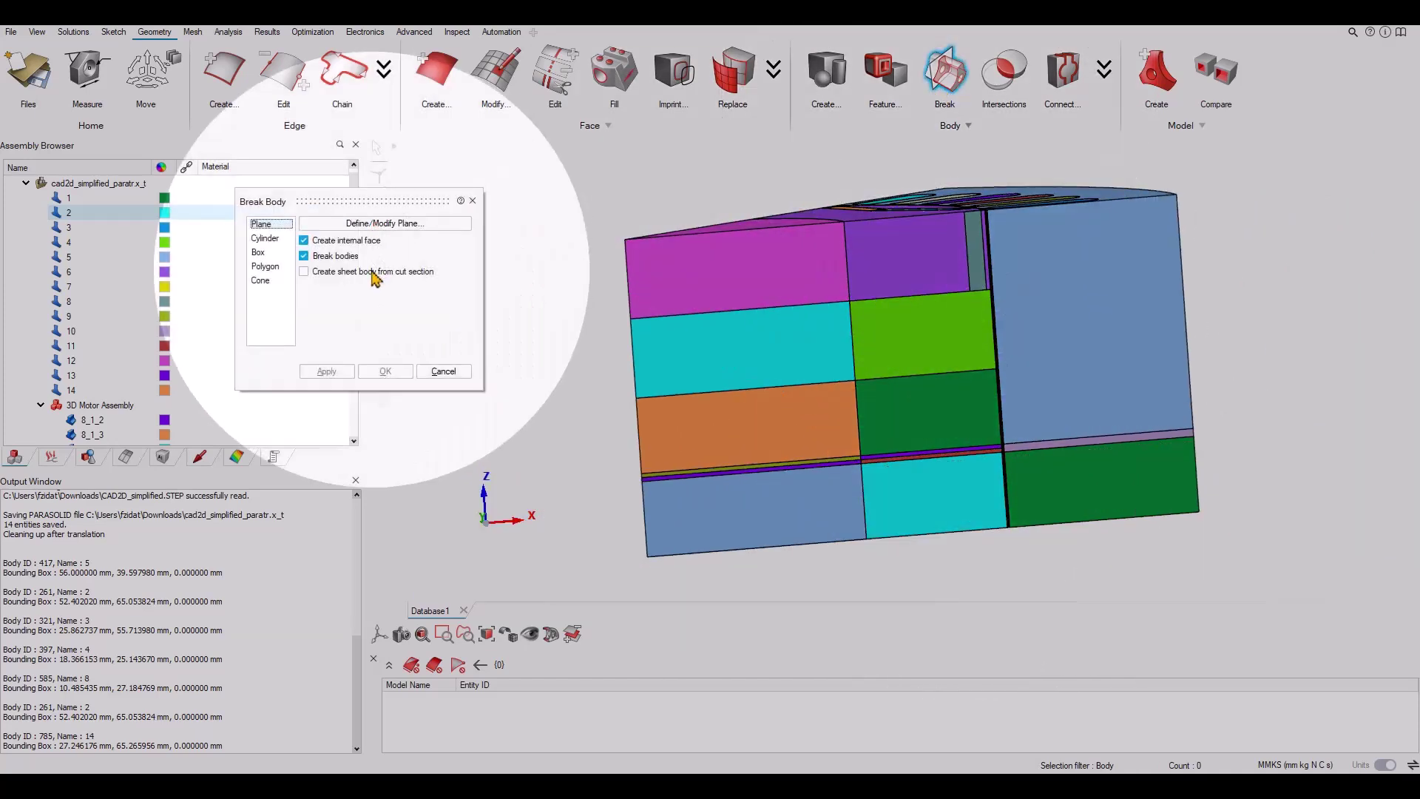
click(328, 308)
double_click(517, 421)
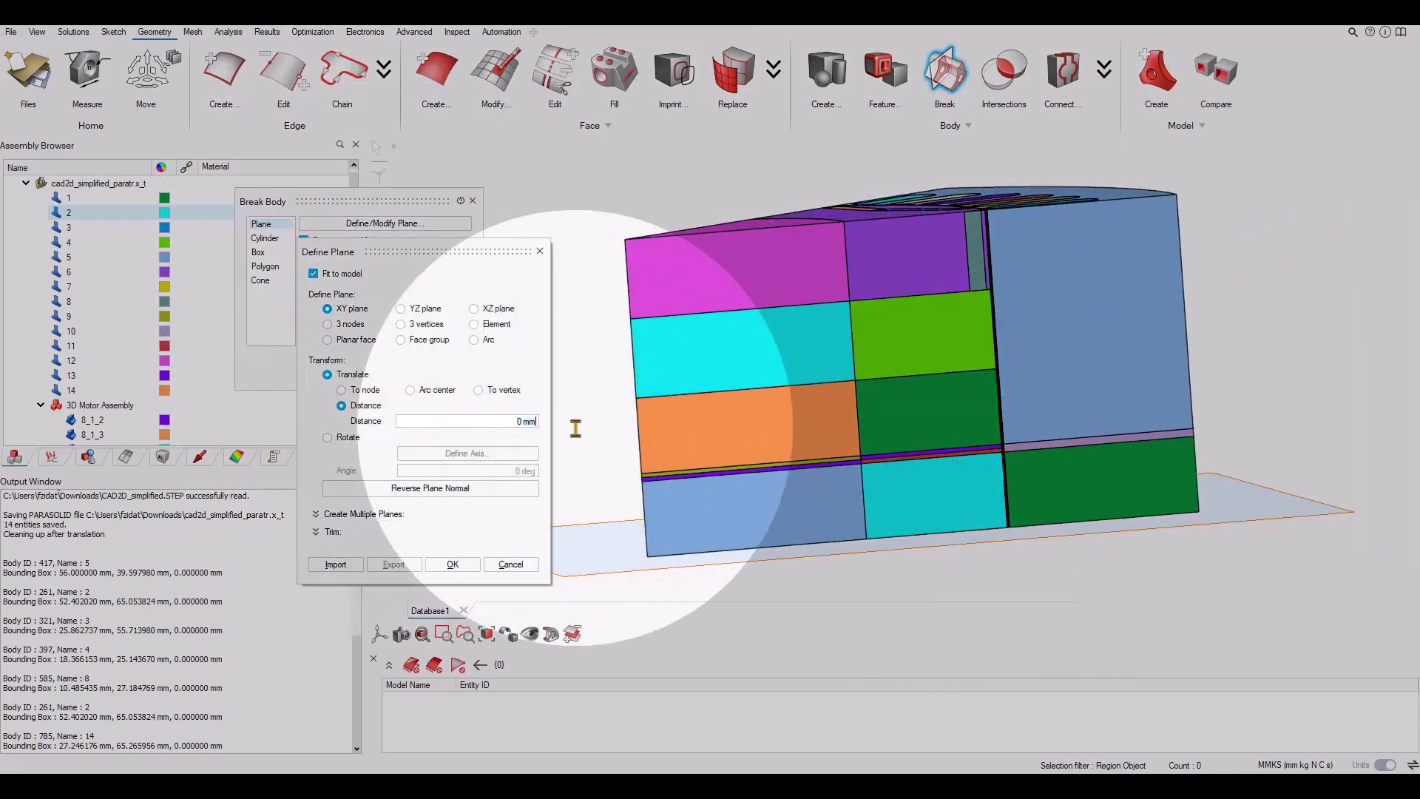
text(20)
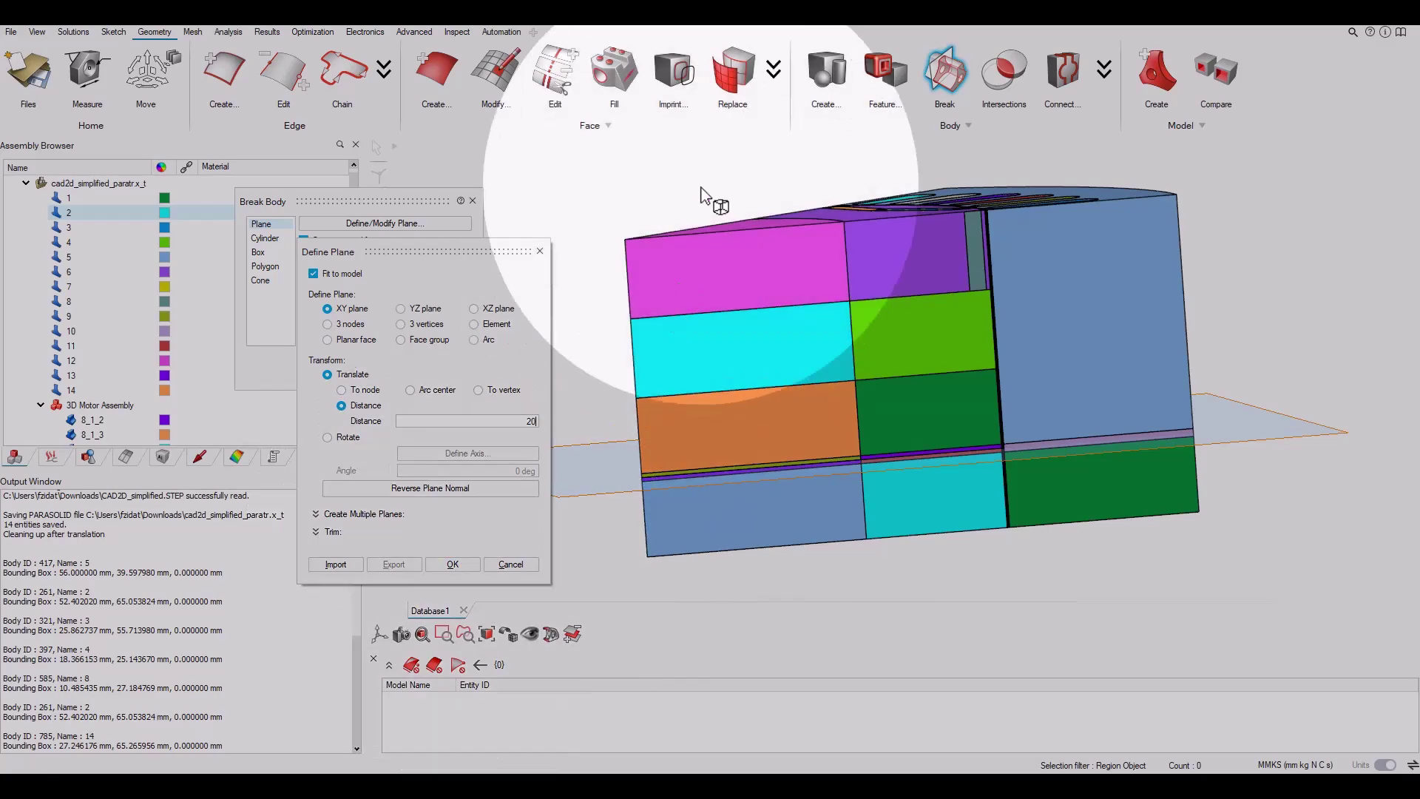
click(452, 564)
drag(605, 143, 1375, 650)
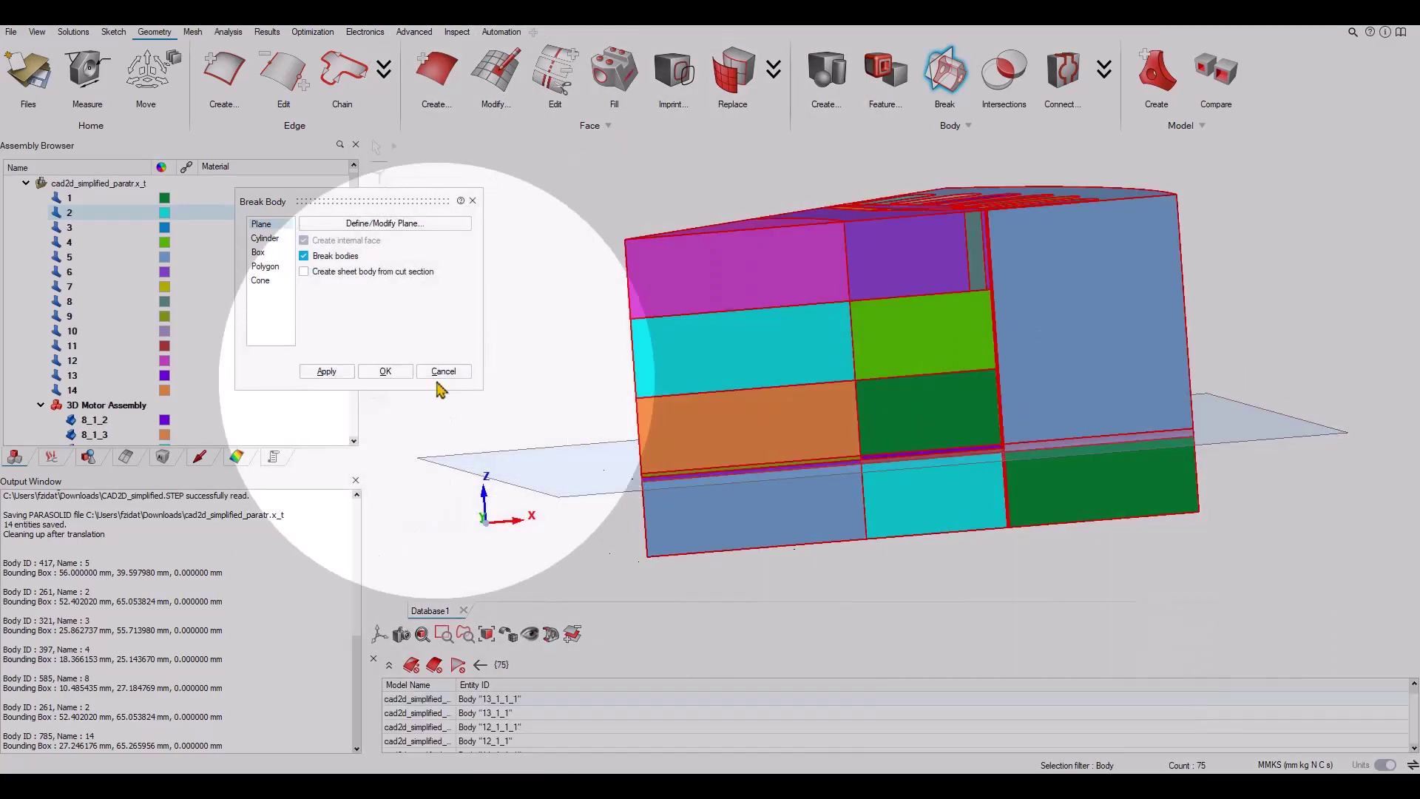
click(384, 371)
Break all the motor bodies with an XY plane at the boundary between the second and third rotor layers from the base.
scroll(930, 438, up, 5)
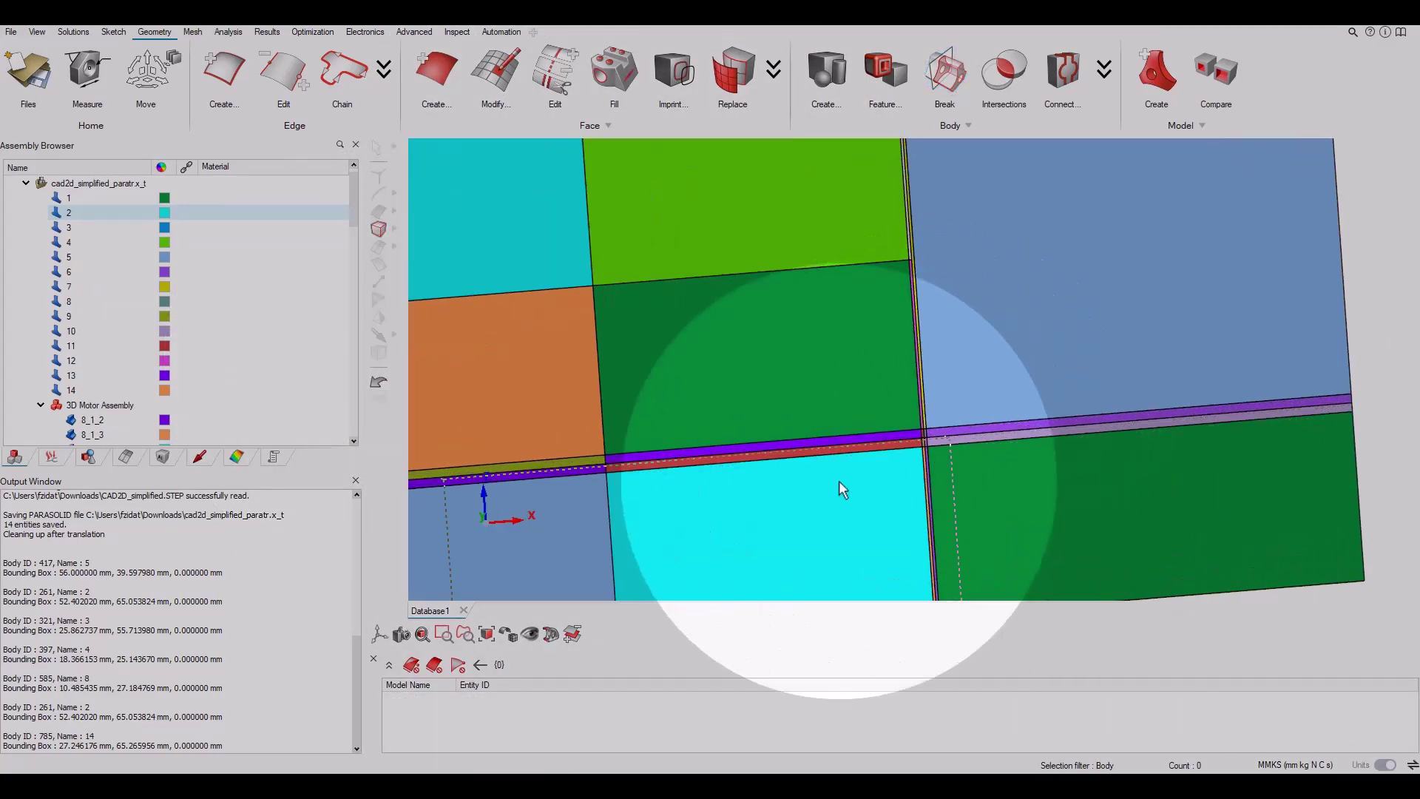
scroll(834, 494, down, 5)
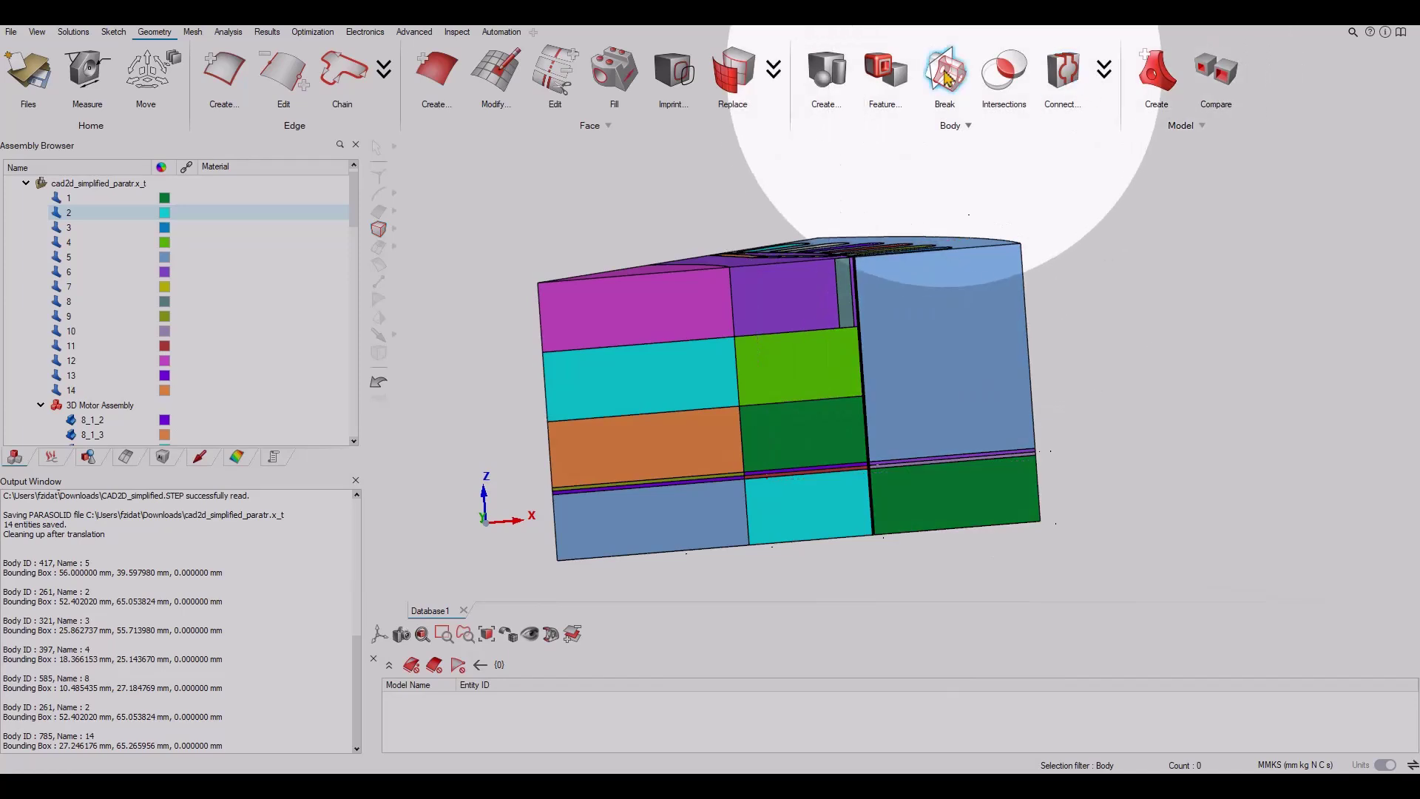
click(945, 70)
click(384, 222)
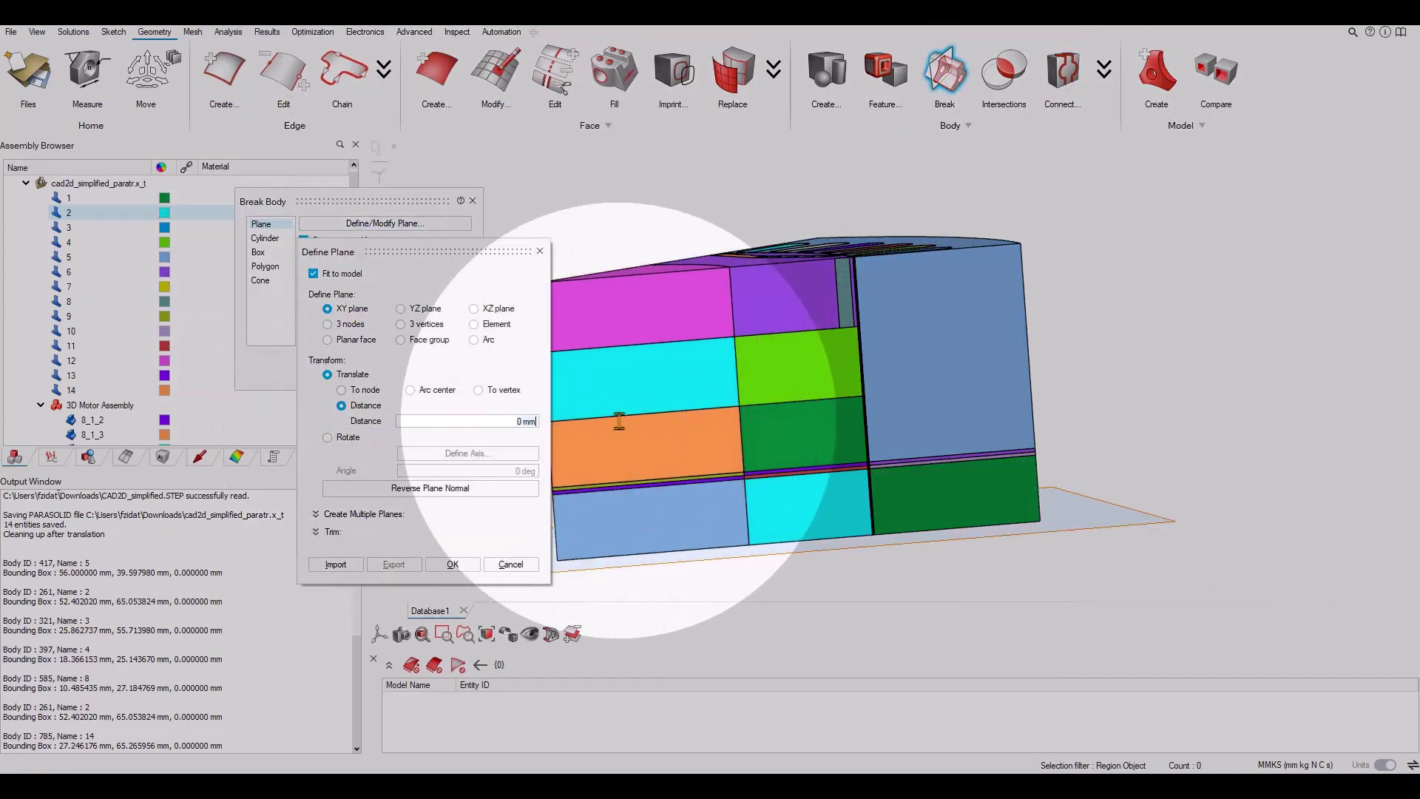
click(453, 564)
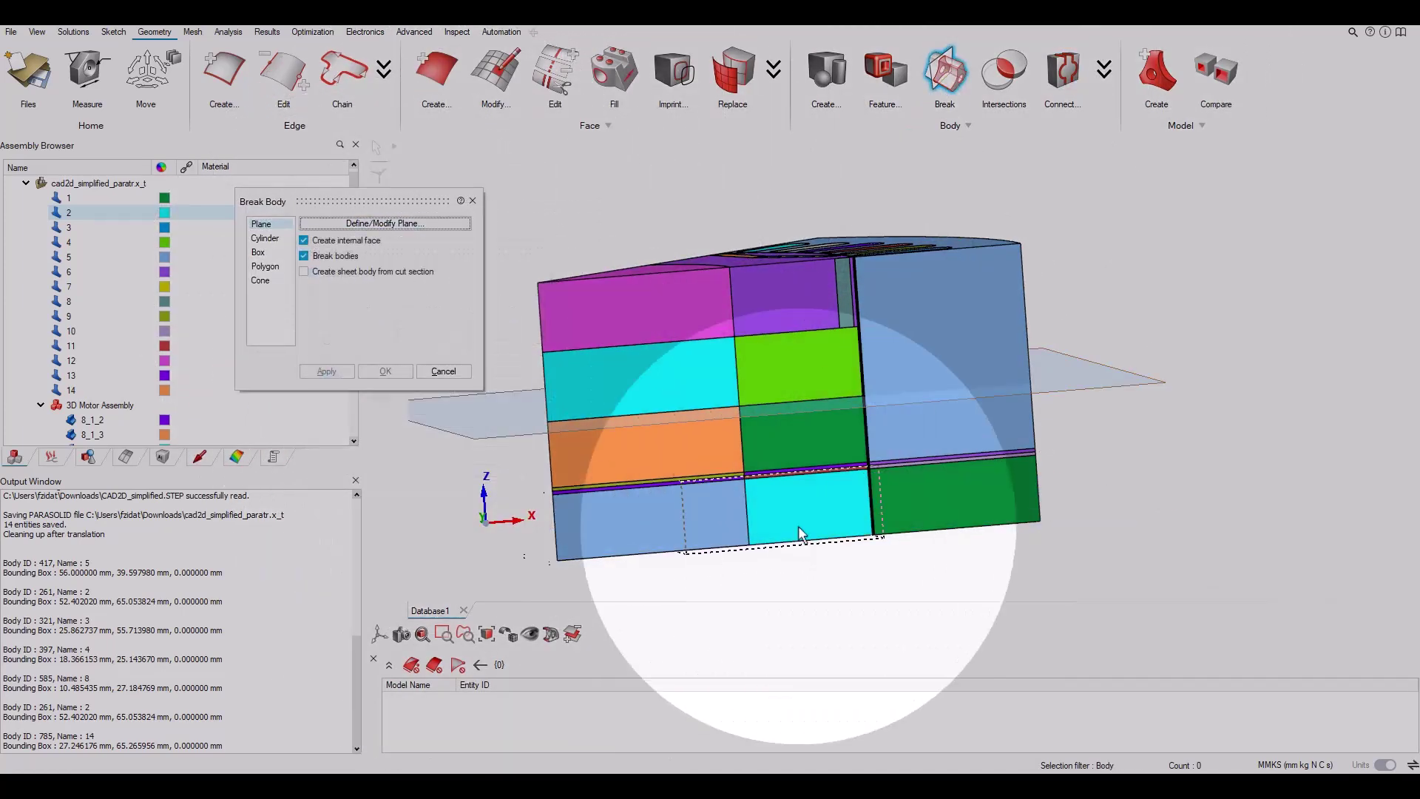
drag(590, 232, 1025, 538)
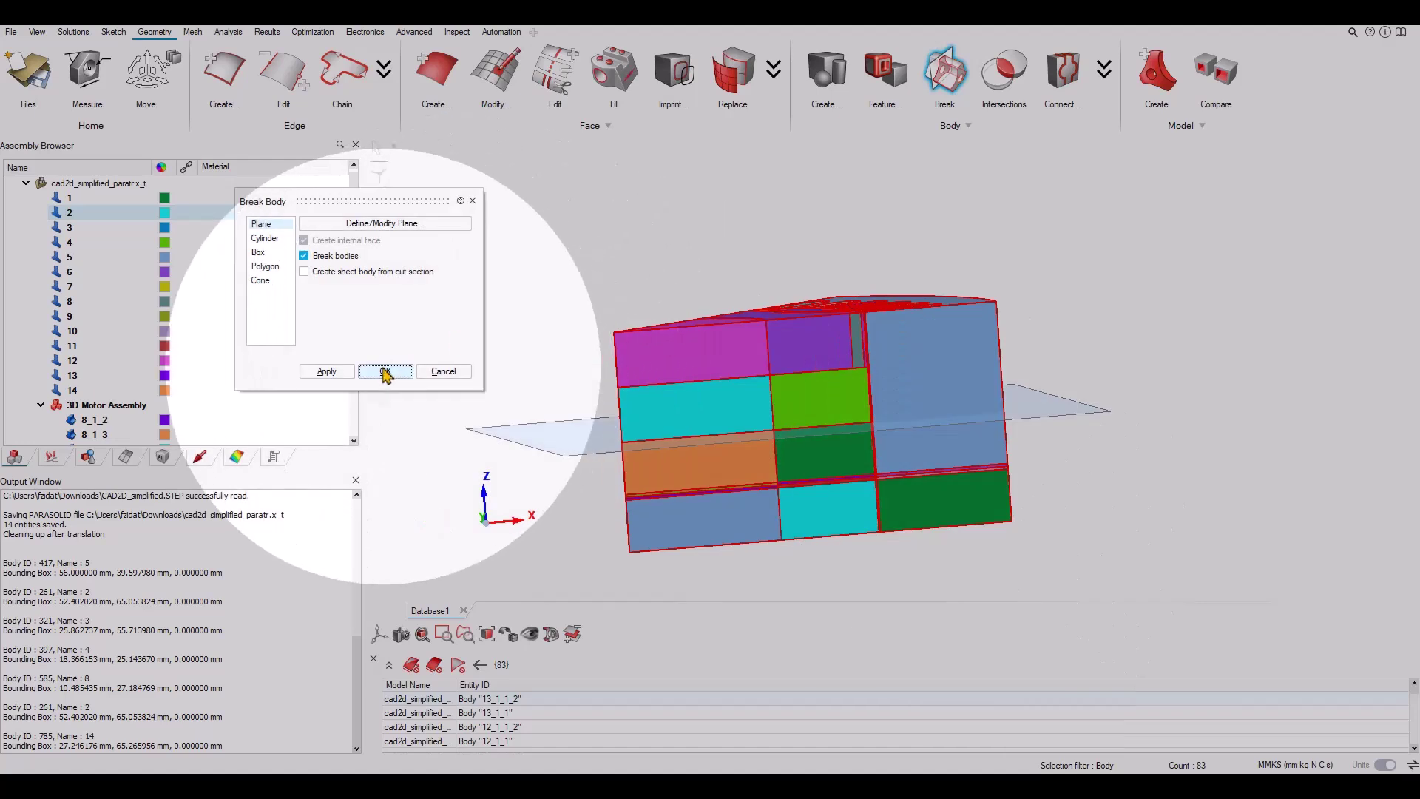
click(380, 380)
Break all the motor bodies with an XY plane translated 60 mm, at the base of the uppermost rotor layer.
click(947, 72)
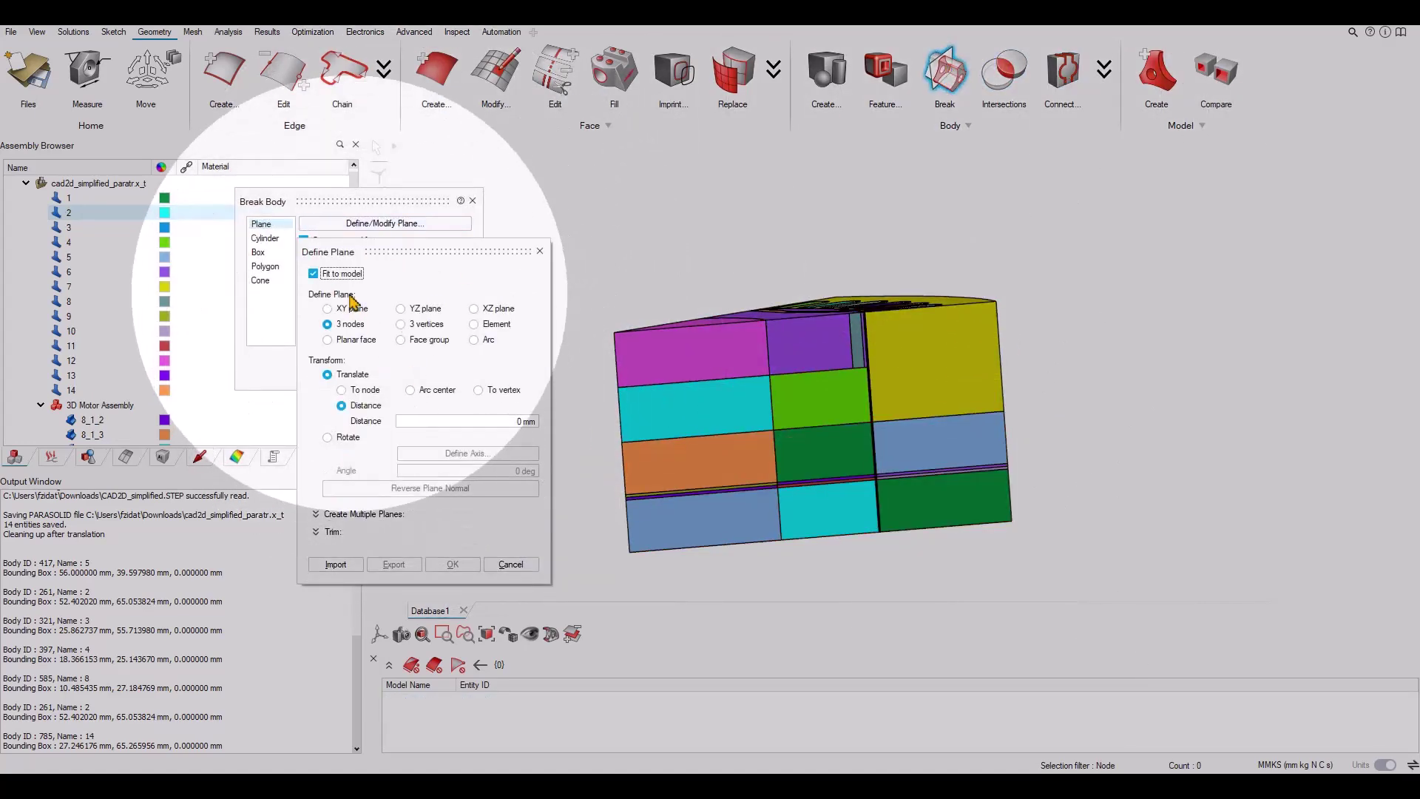
click(327, 309)
click(477, 420)
text(60)
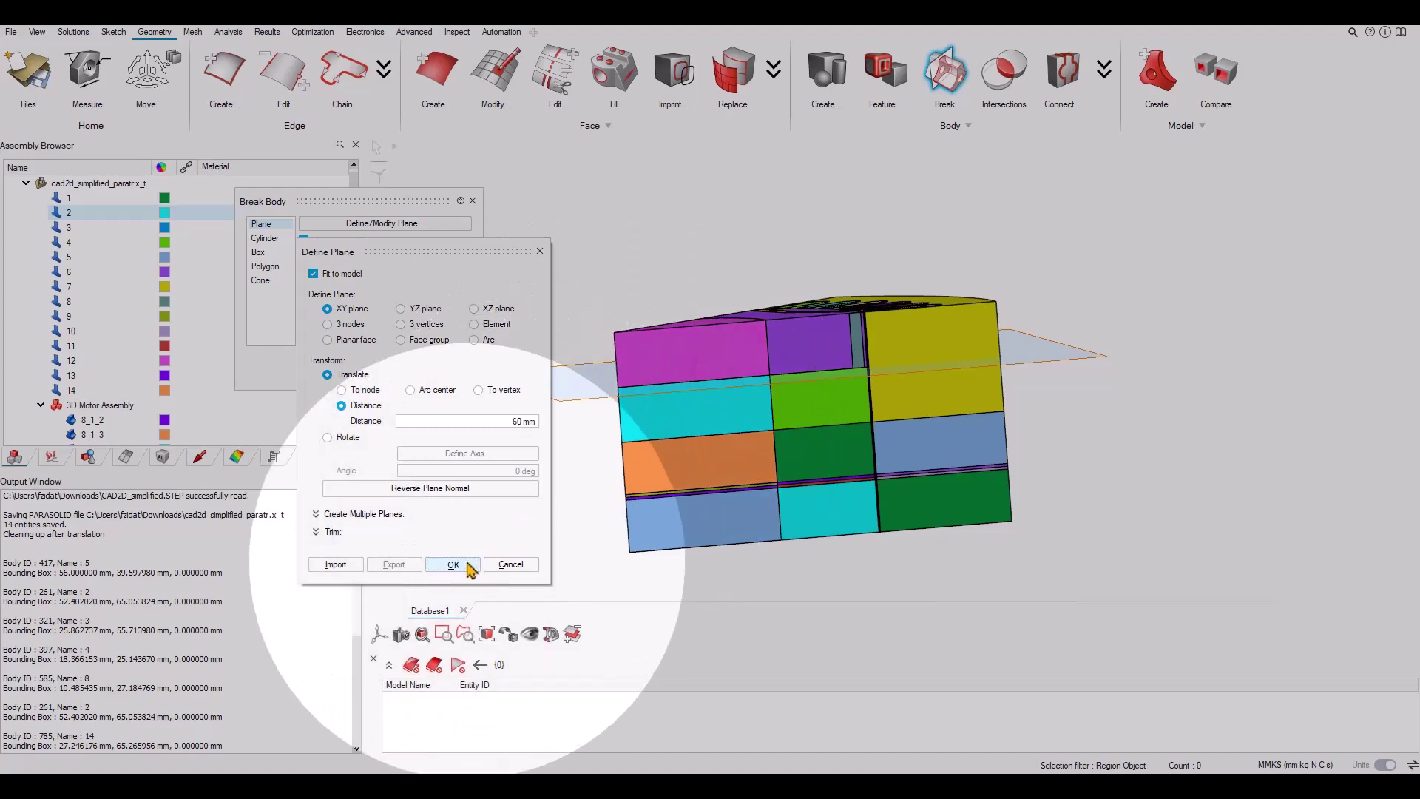
click(452, 563)
click(388, 370)
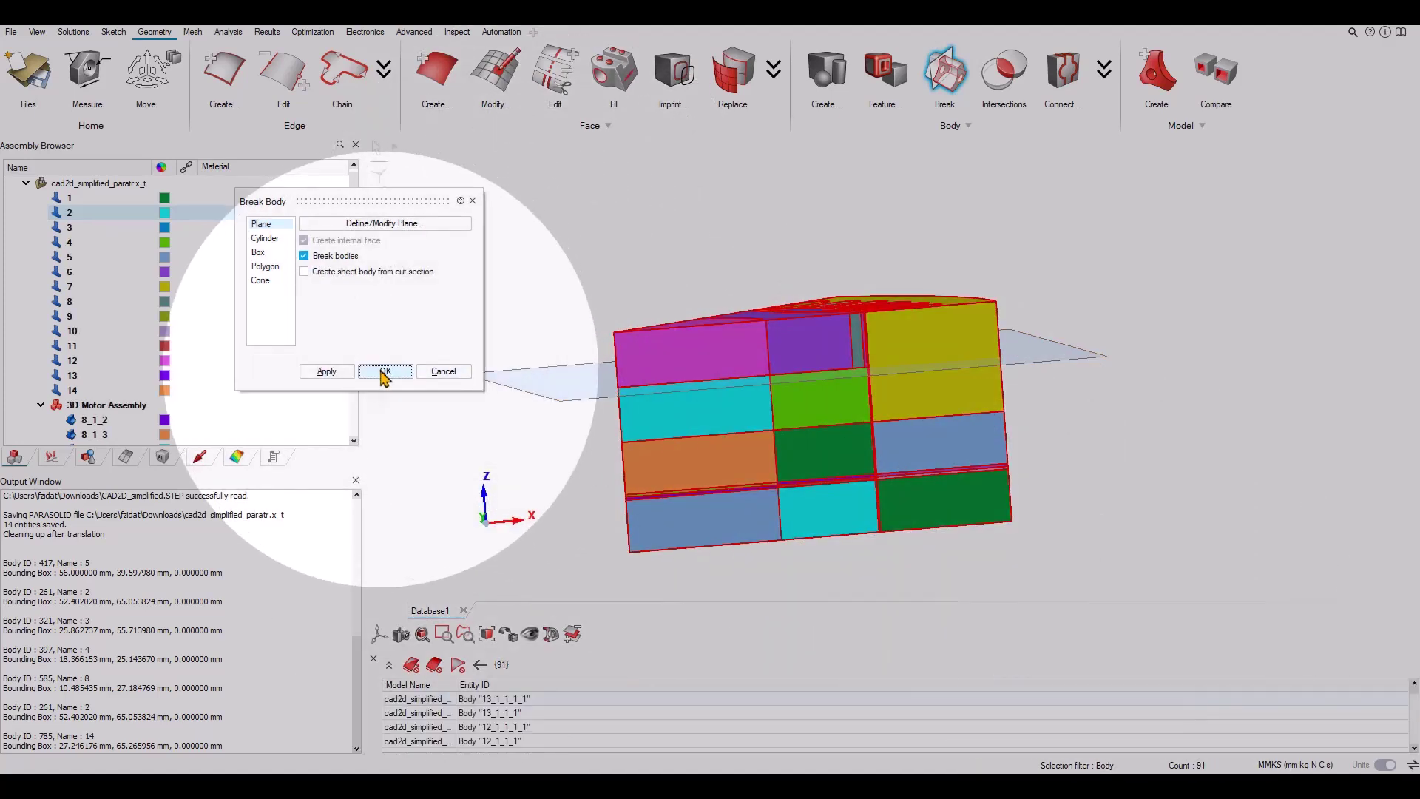
Break all the motor bodies with a translated XY plane just below the boundary between the second and third rotor layers from the base.
scroll(835, 406, up, 6)
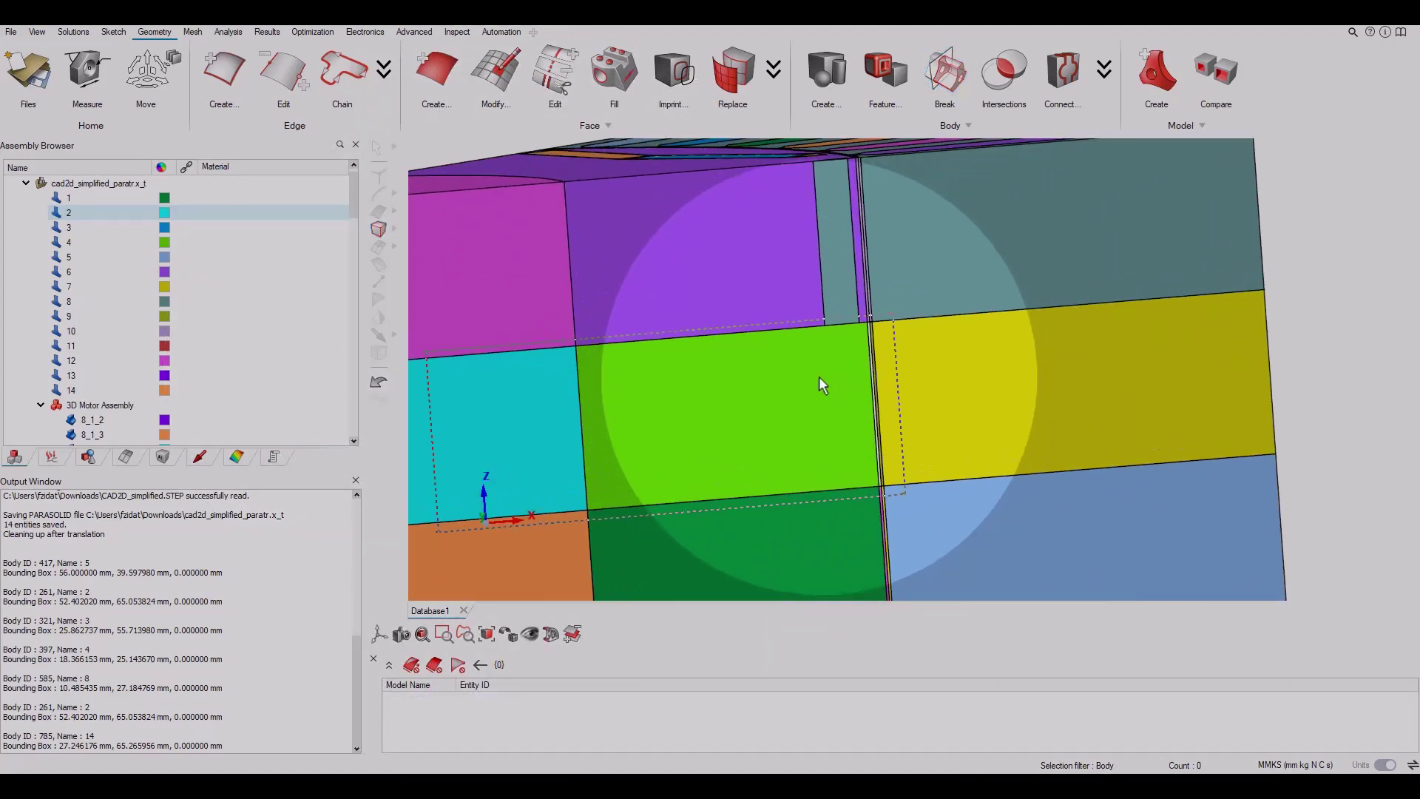
scroll(878, 399, down, 8)
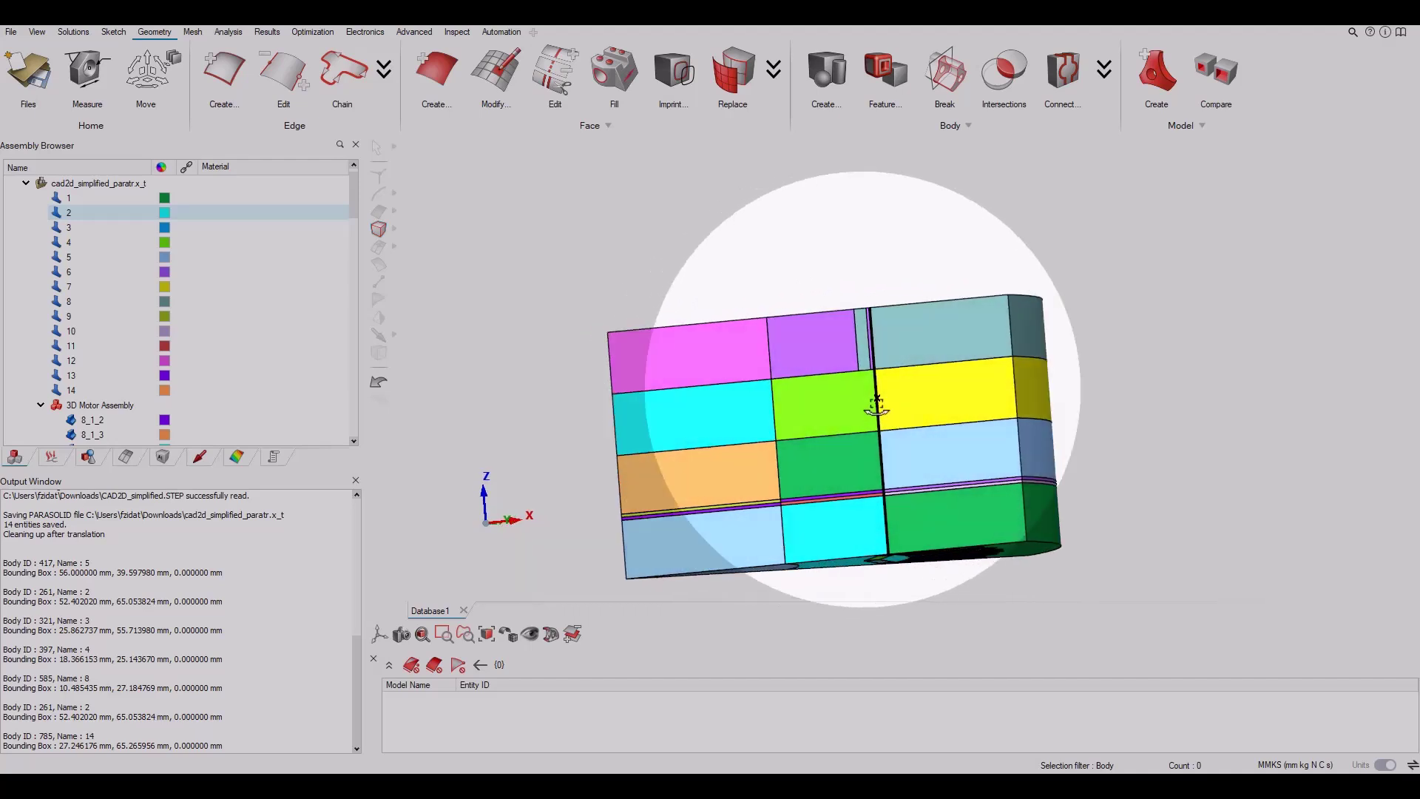
middle_drag(877, 406, 896, 418)
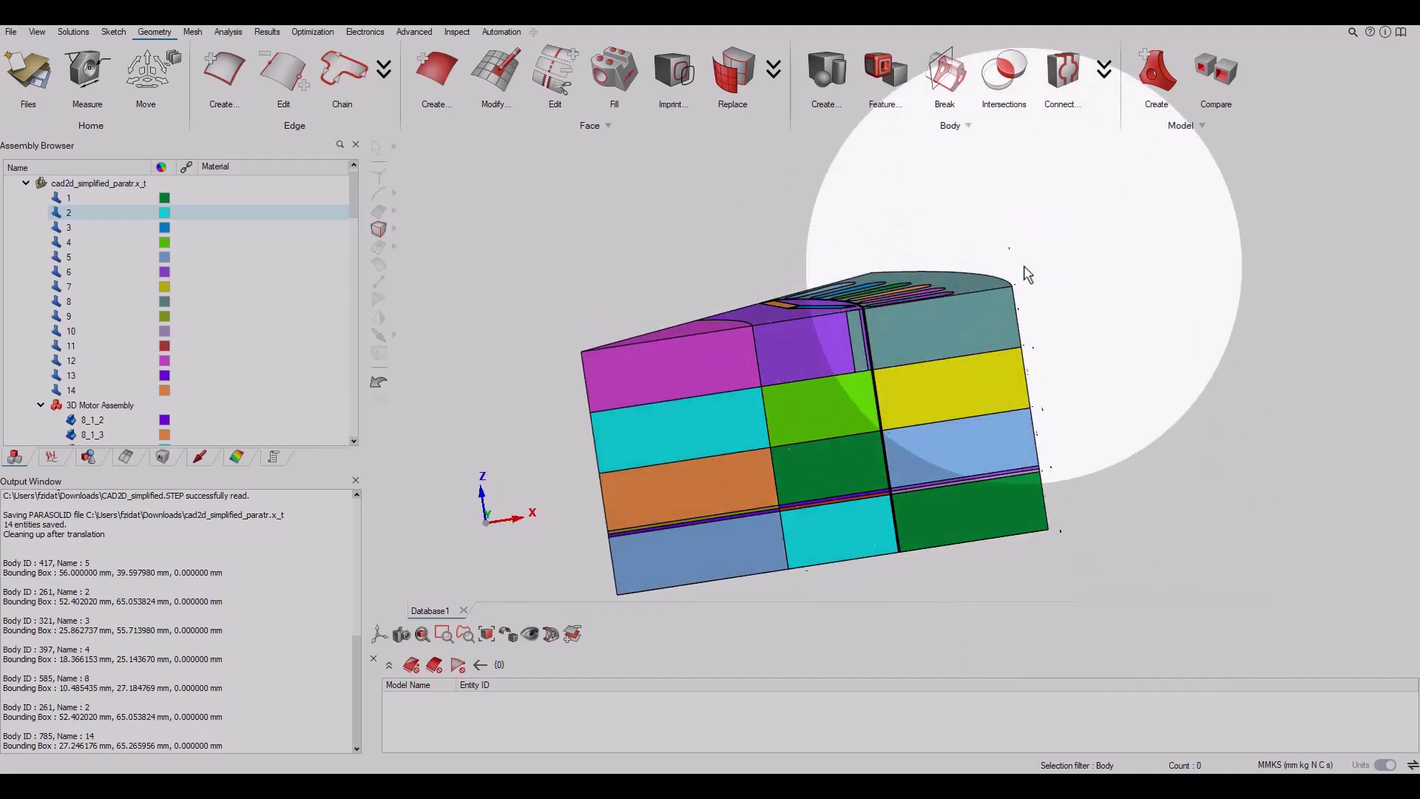
click(946, 72)
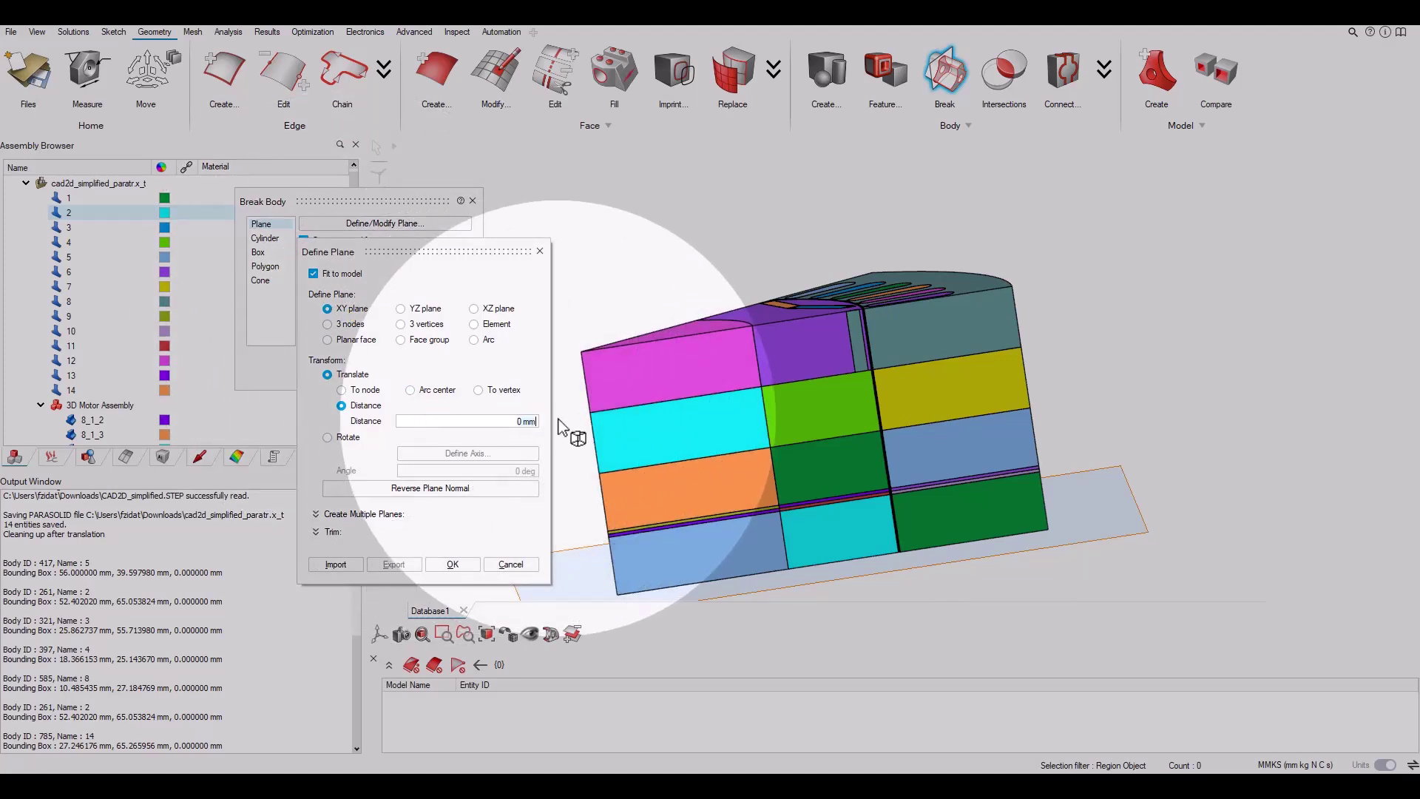
click(453, 564)
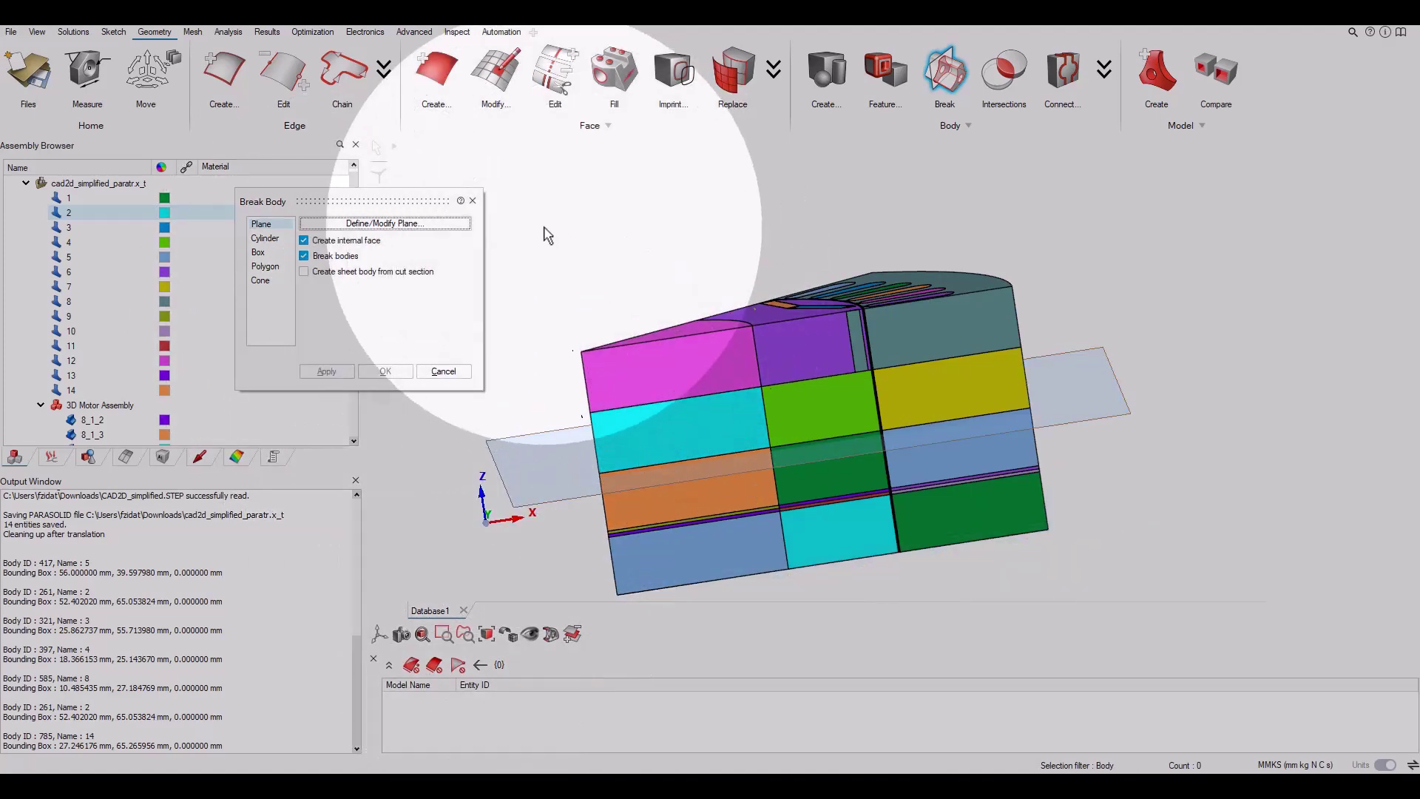
drag(545, 226, 1176, 630)
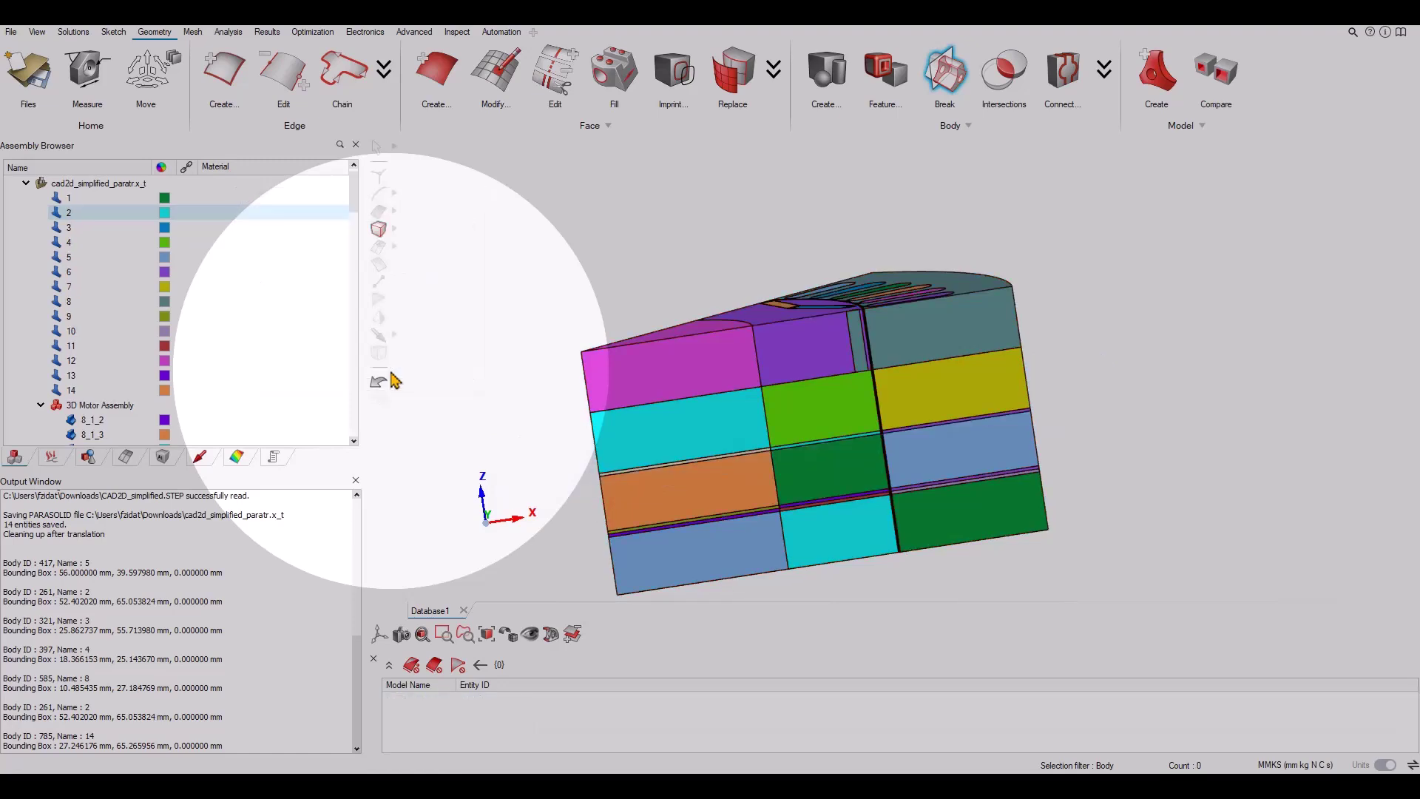
Break all the motor bodies with an XY plane translated by a distance of 41 mm.
click(945, 72)
click(385, 222)
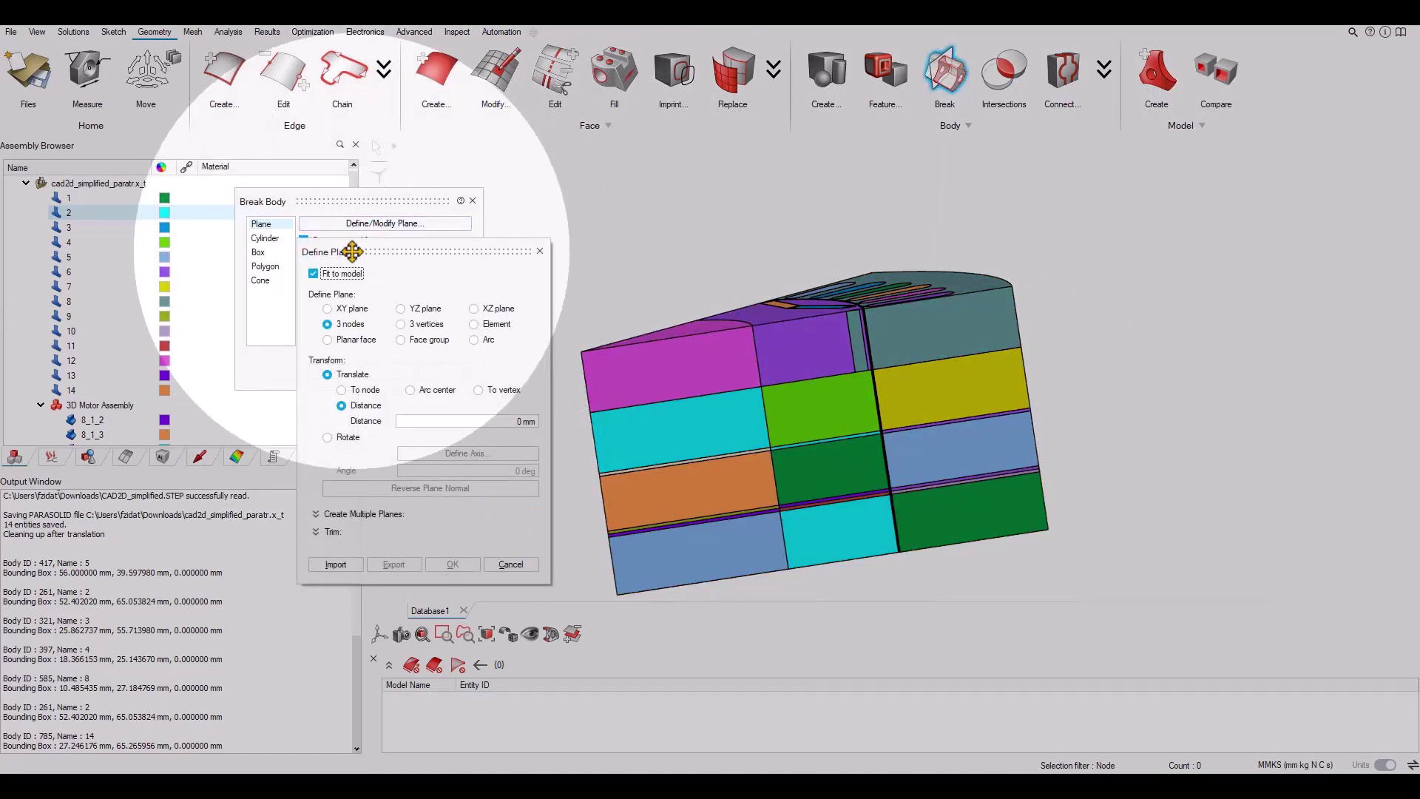
click(345, 310)
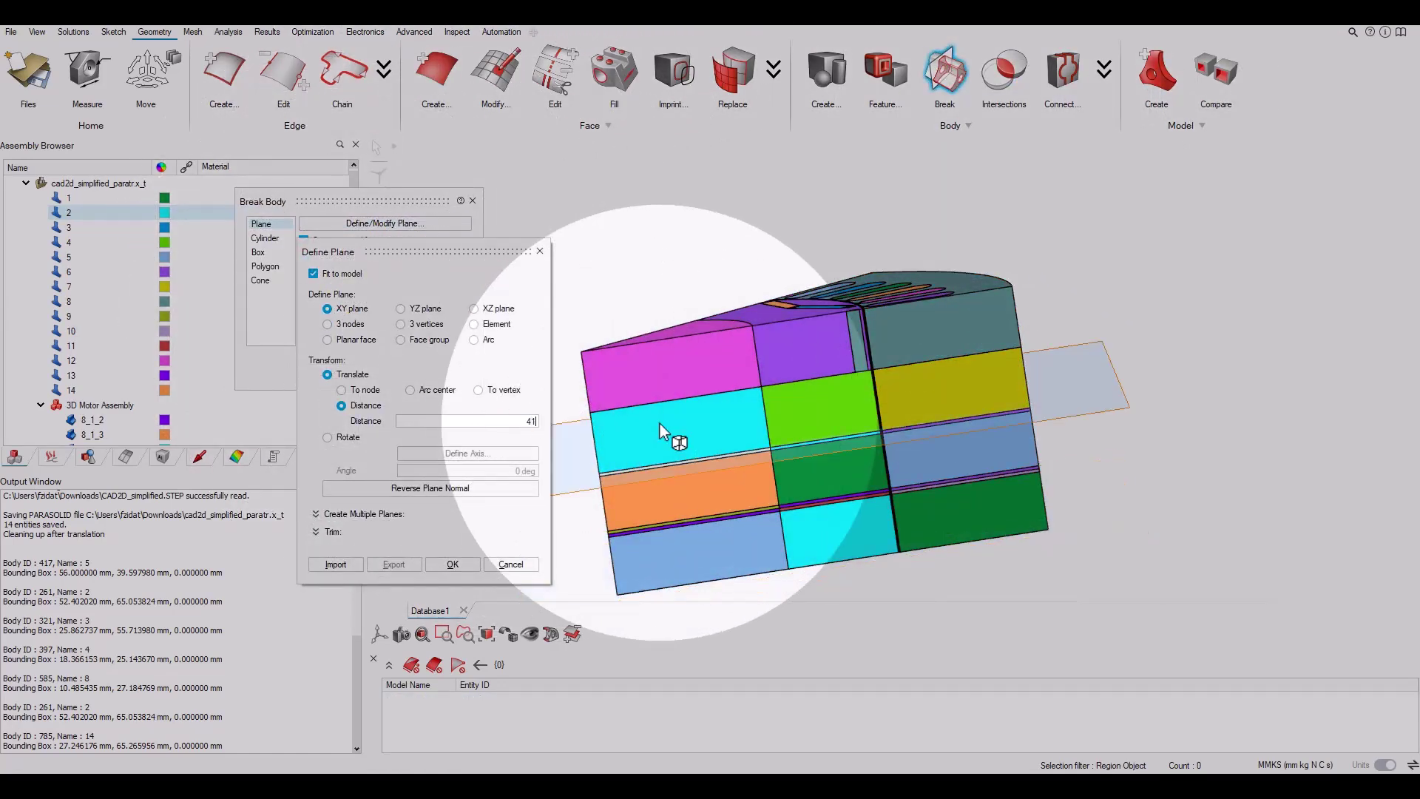
triple_click(534, 423)
text(41)
scroll(867, 422, up, 3)
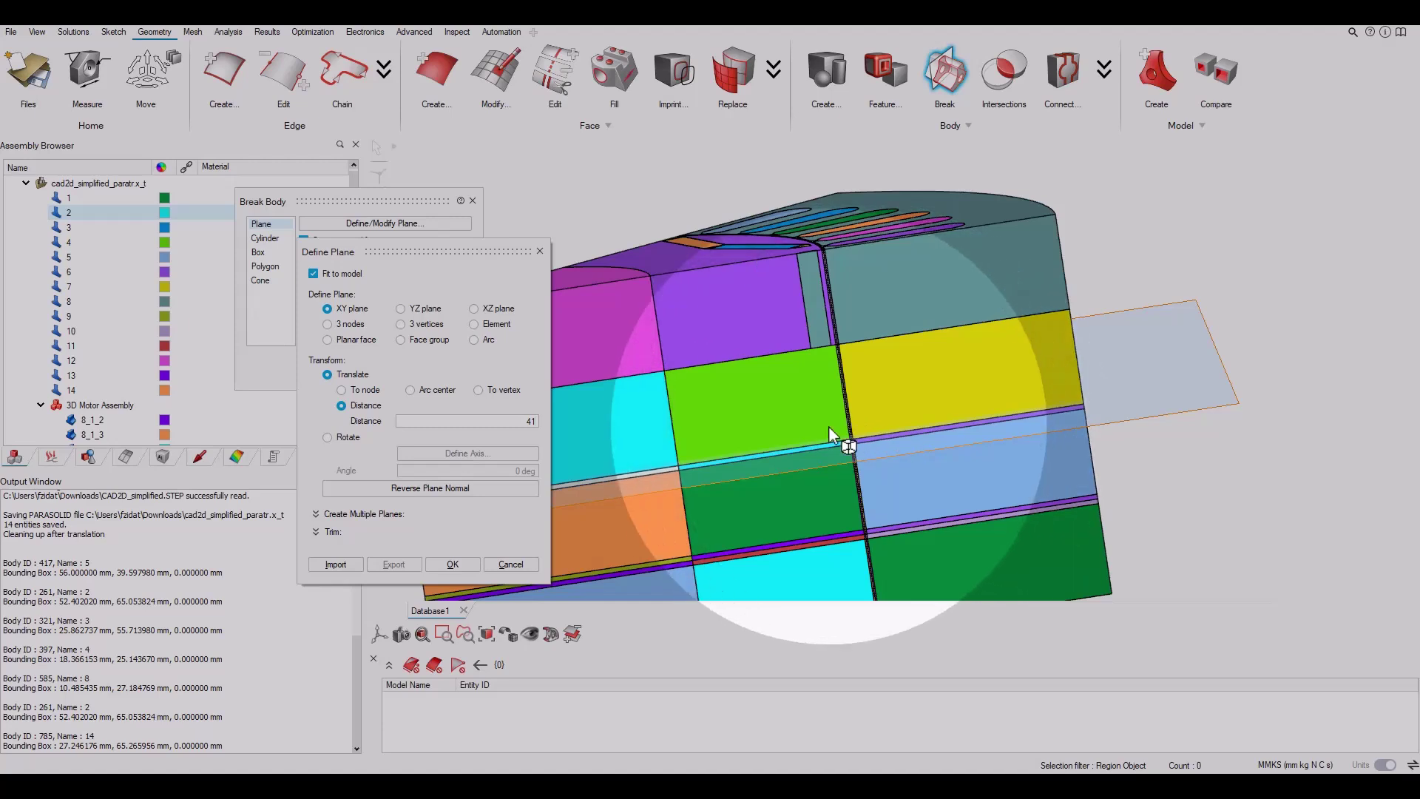
scroll(518, 444, down, 5)
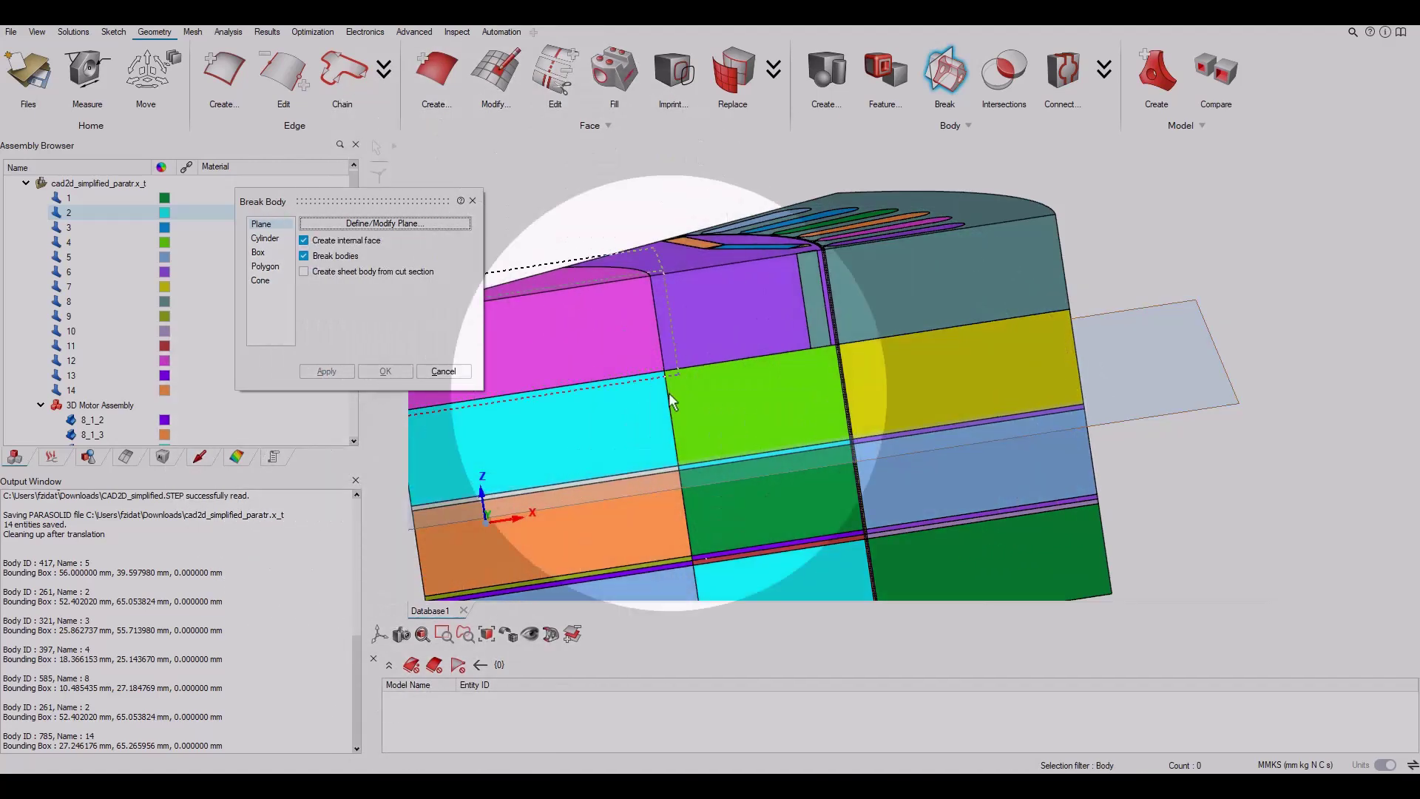
drag(506, 246, 959, 571)
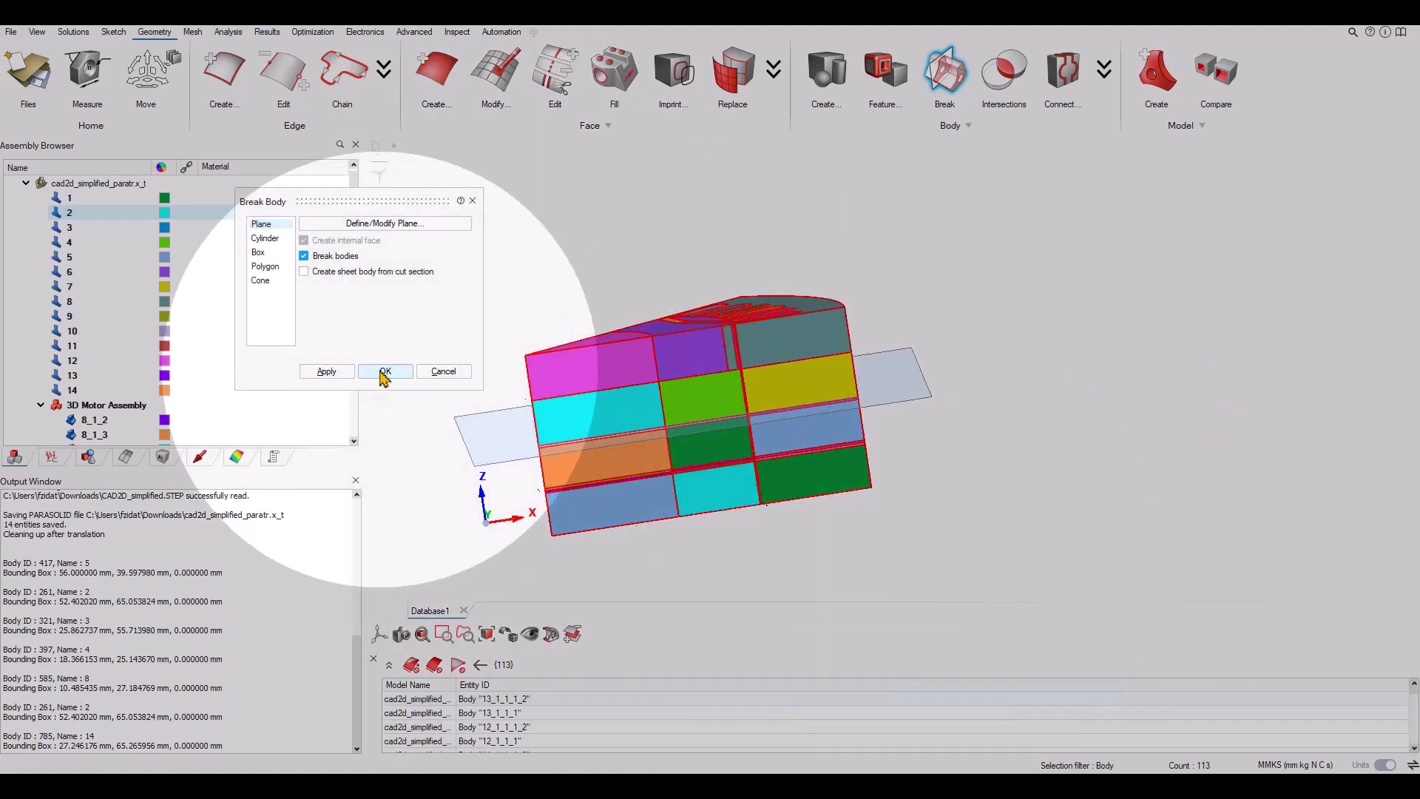
Break all the motor bodies with a translated XY plane just below the base of the uppermost rotor layer.
scroll(764, 441, up, 5)
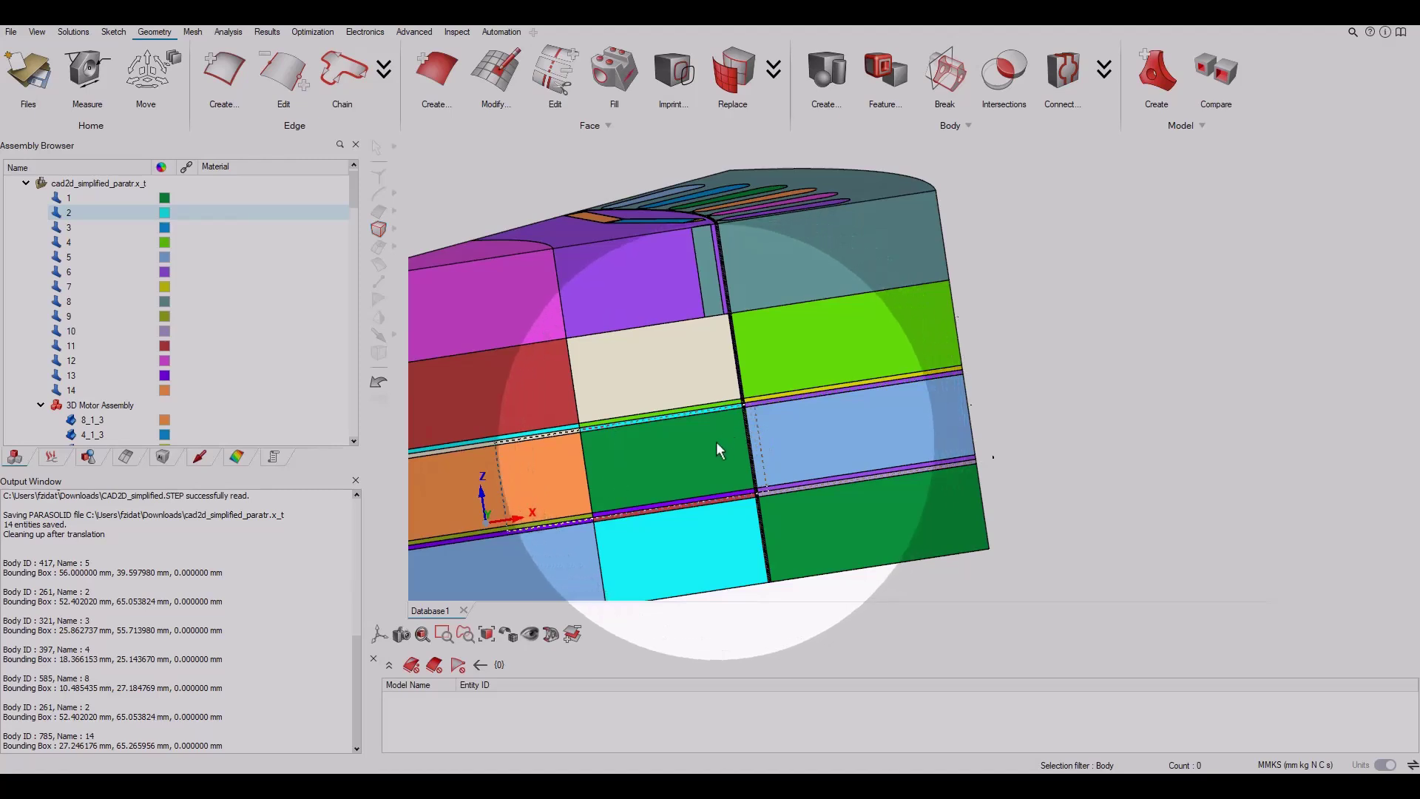
click(947, 72)
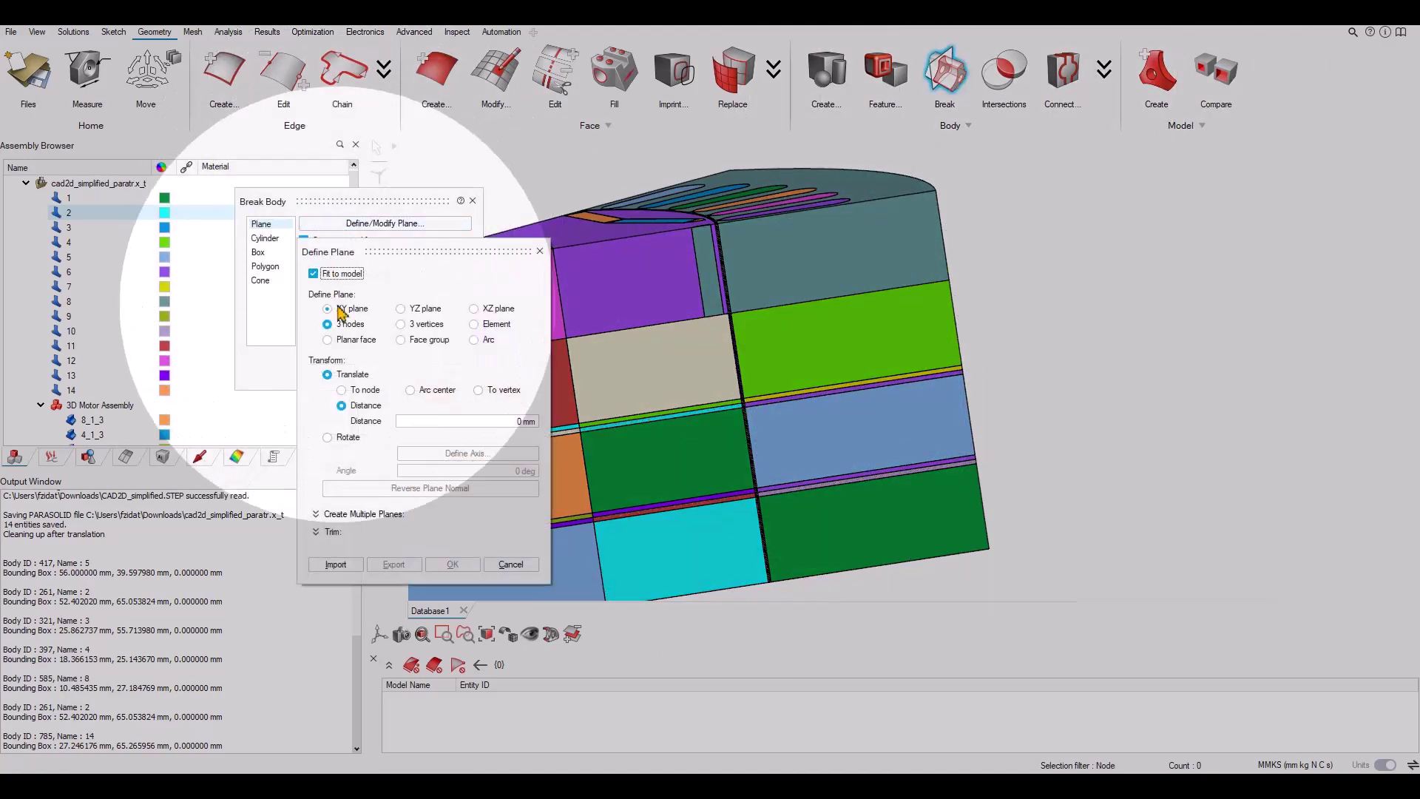
click(342, 310)
drag(511, 421, 587, 422)
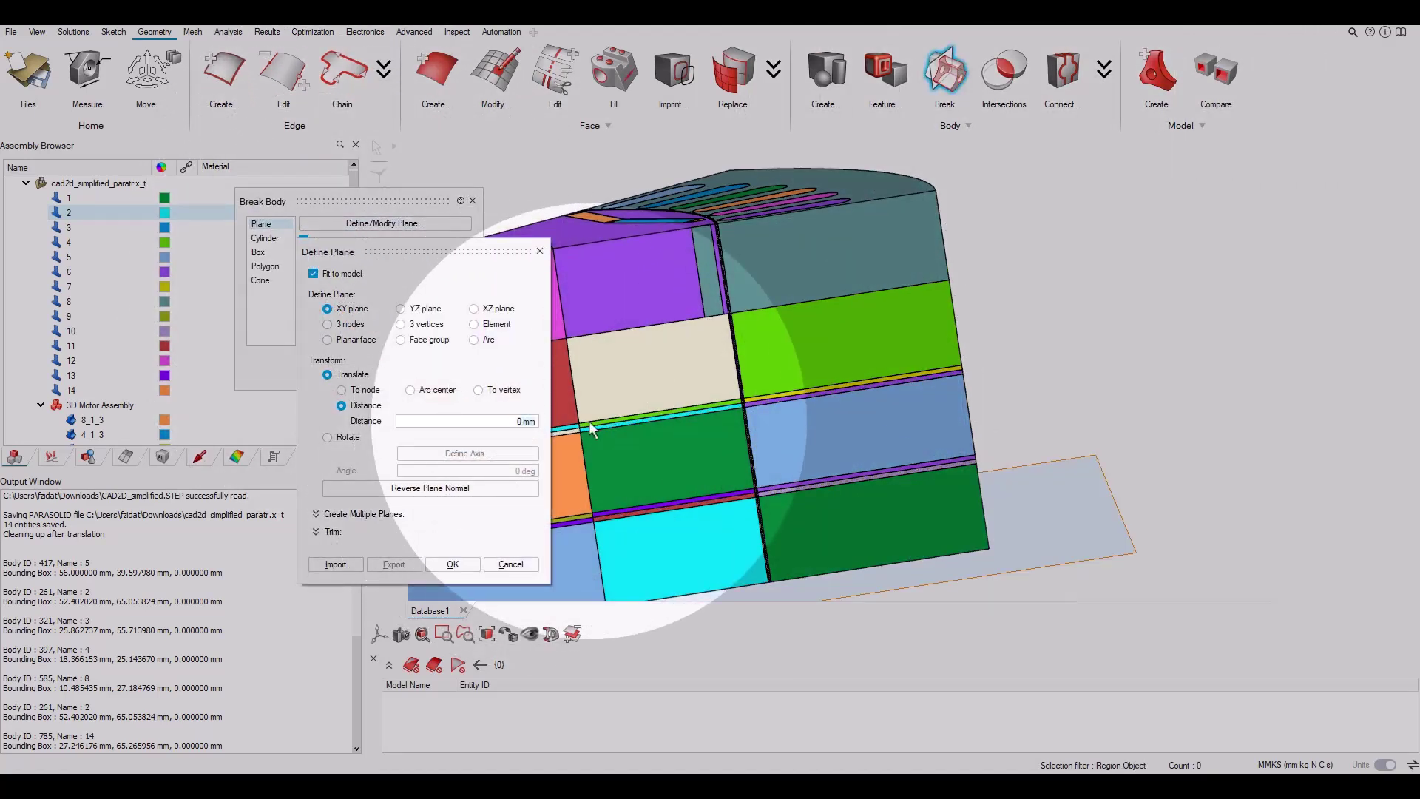
click(458, 564)
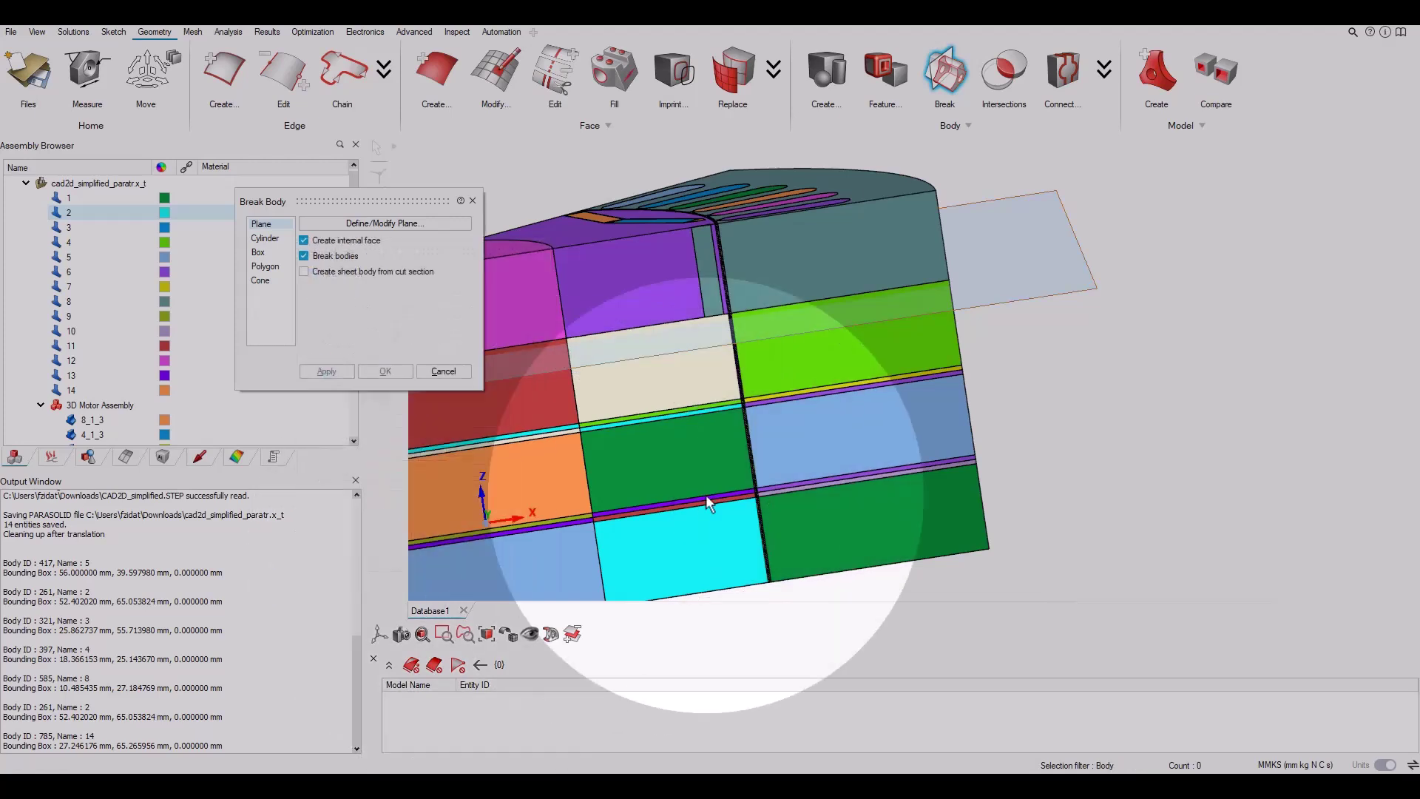
scroll(773, 494, down, 5)
drag(494, 305, 981, 581)
click(384, 372)
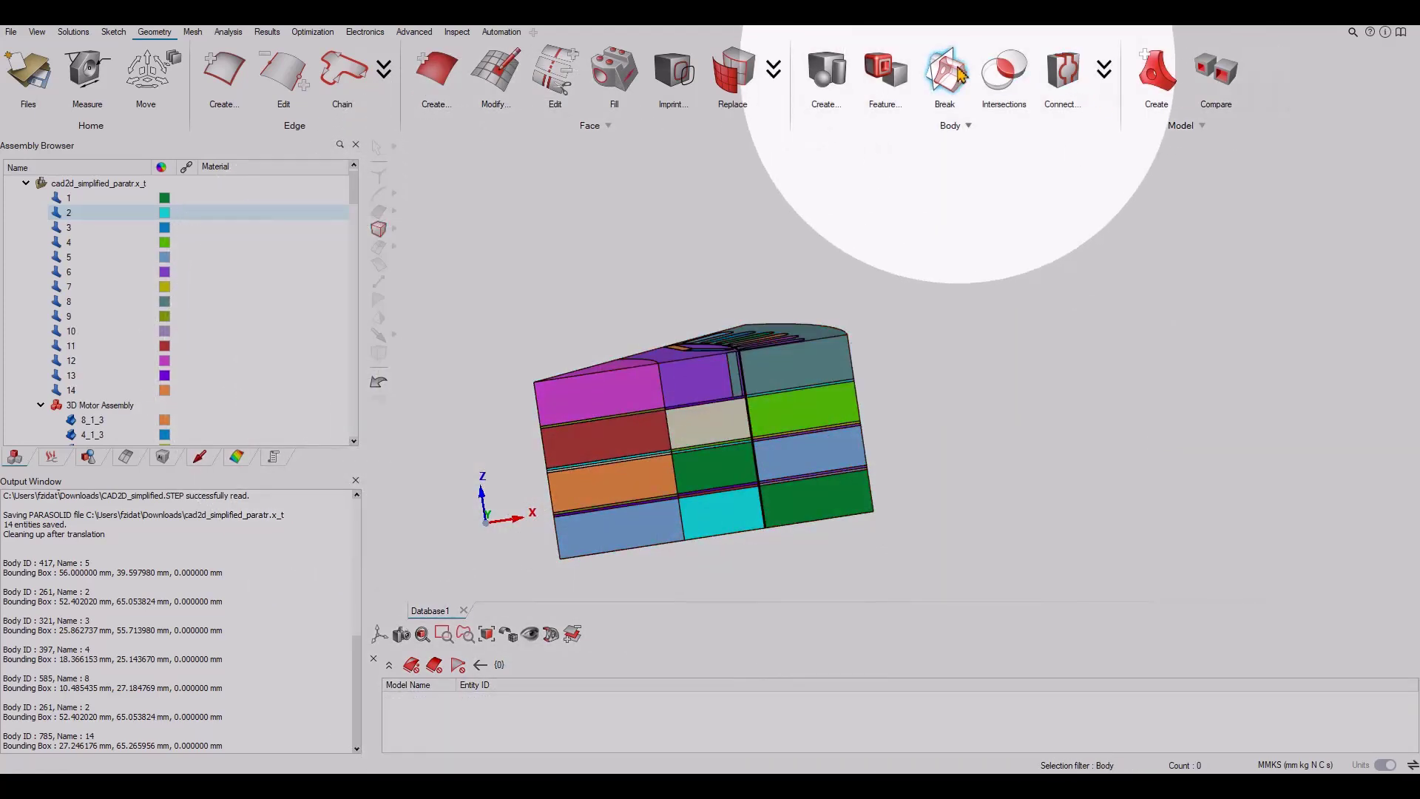
Break all the motor bodies with a translated XY plane just above the base of the uppermost rotor layer.
click(327, 309)
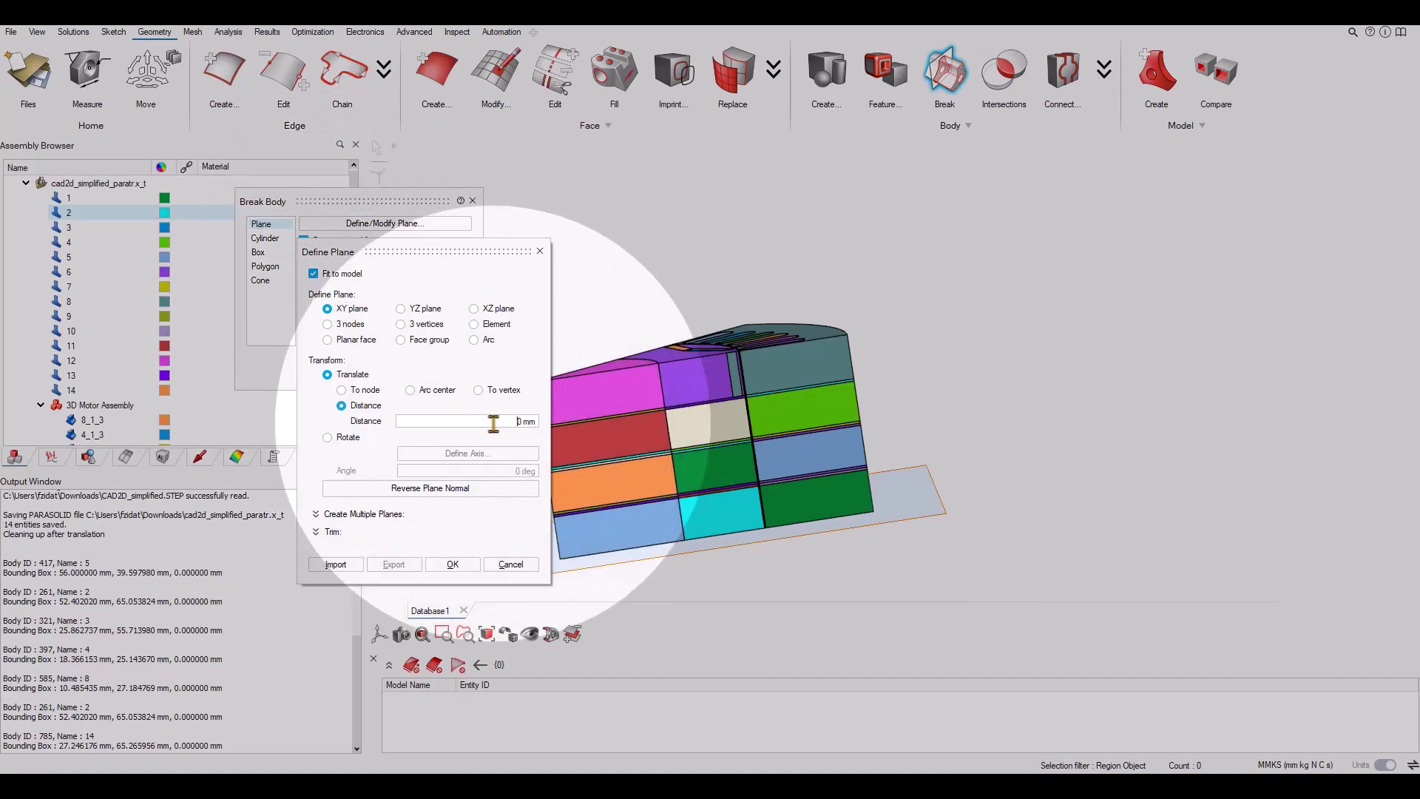
click(453, 564)
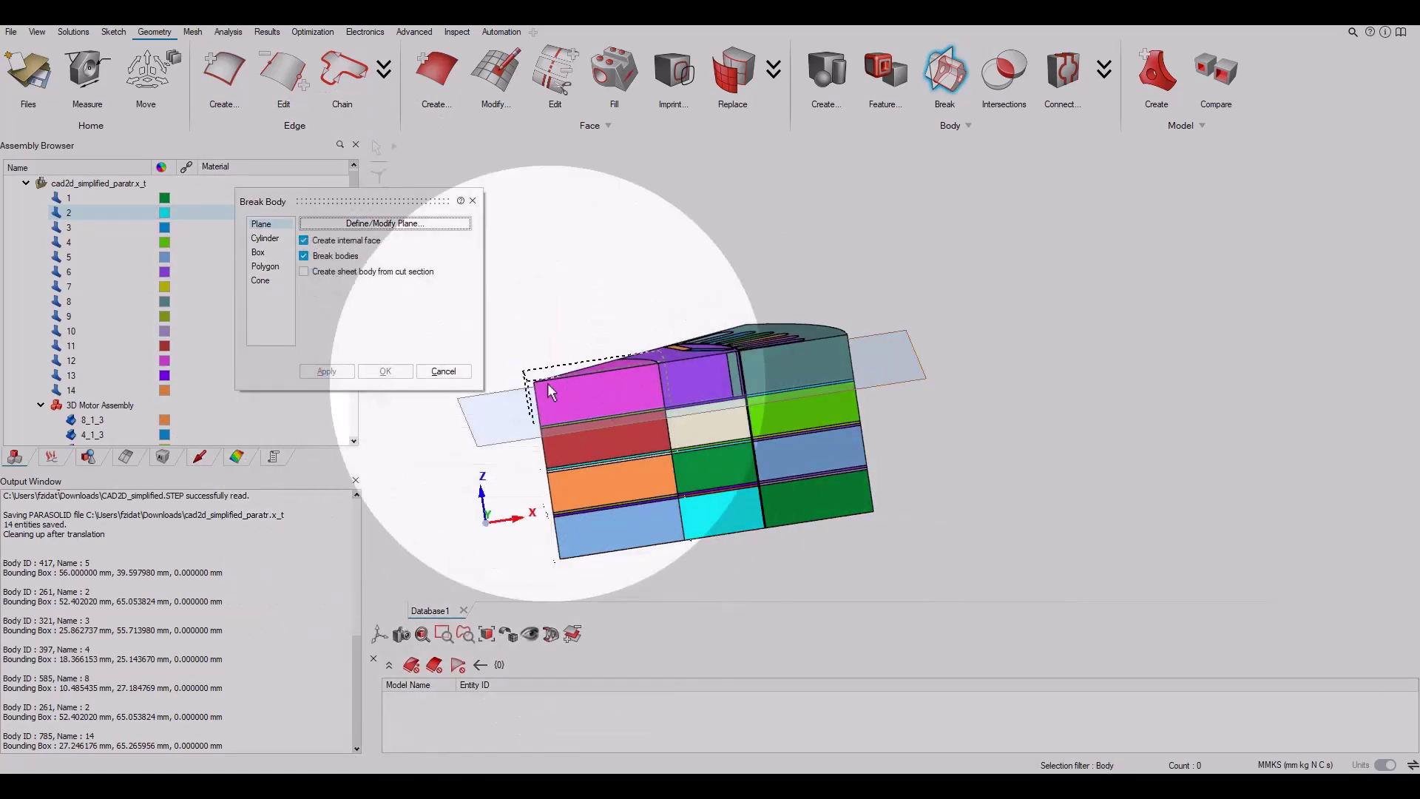
drag(514, 292, 947, 579)
click(381, 373)
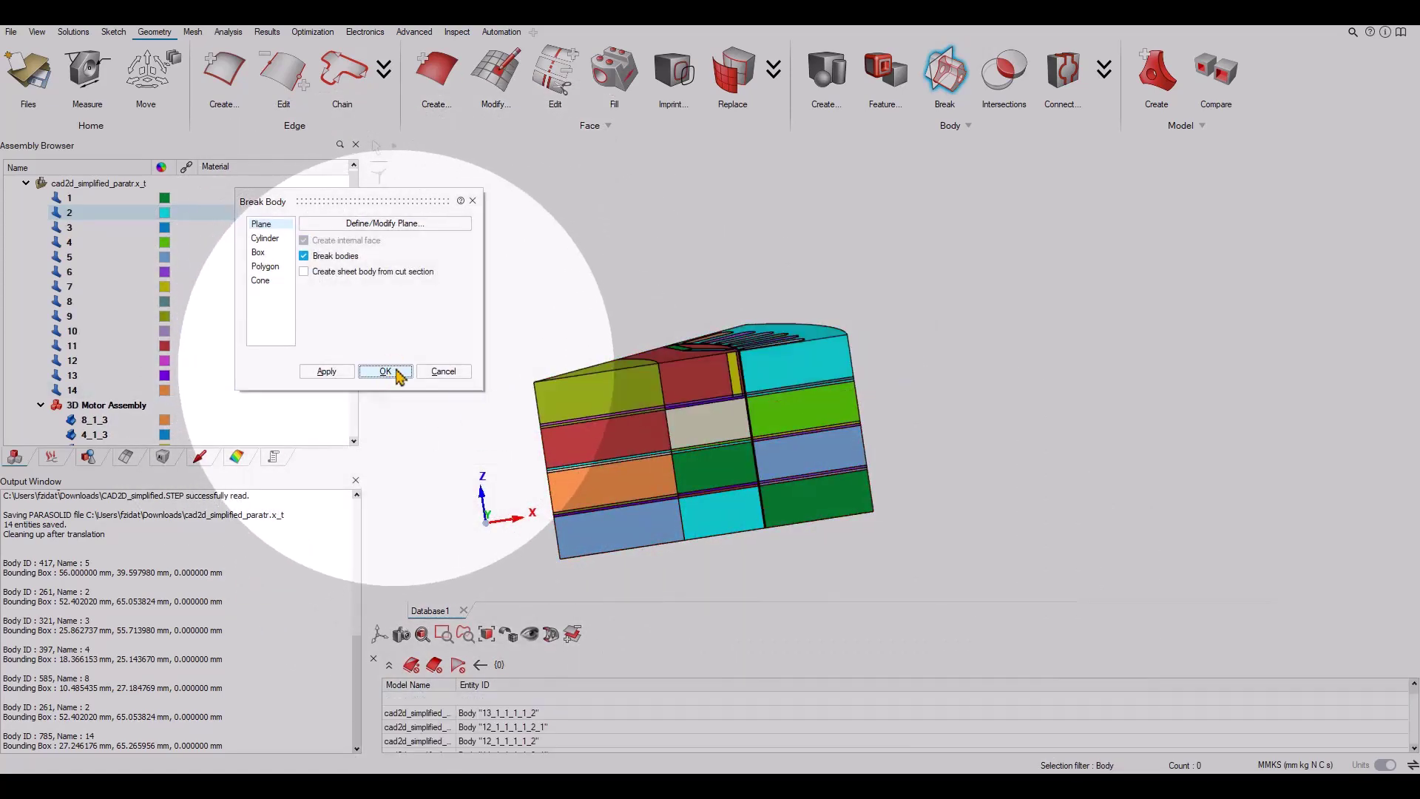
Examine the thin split layers at the air gap and hide the uppermost rotor body's front face to look inside.
scroll(784, 411, up, 10)
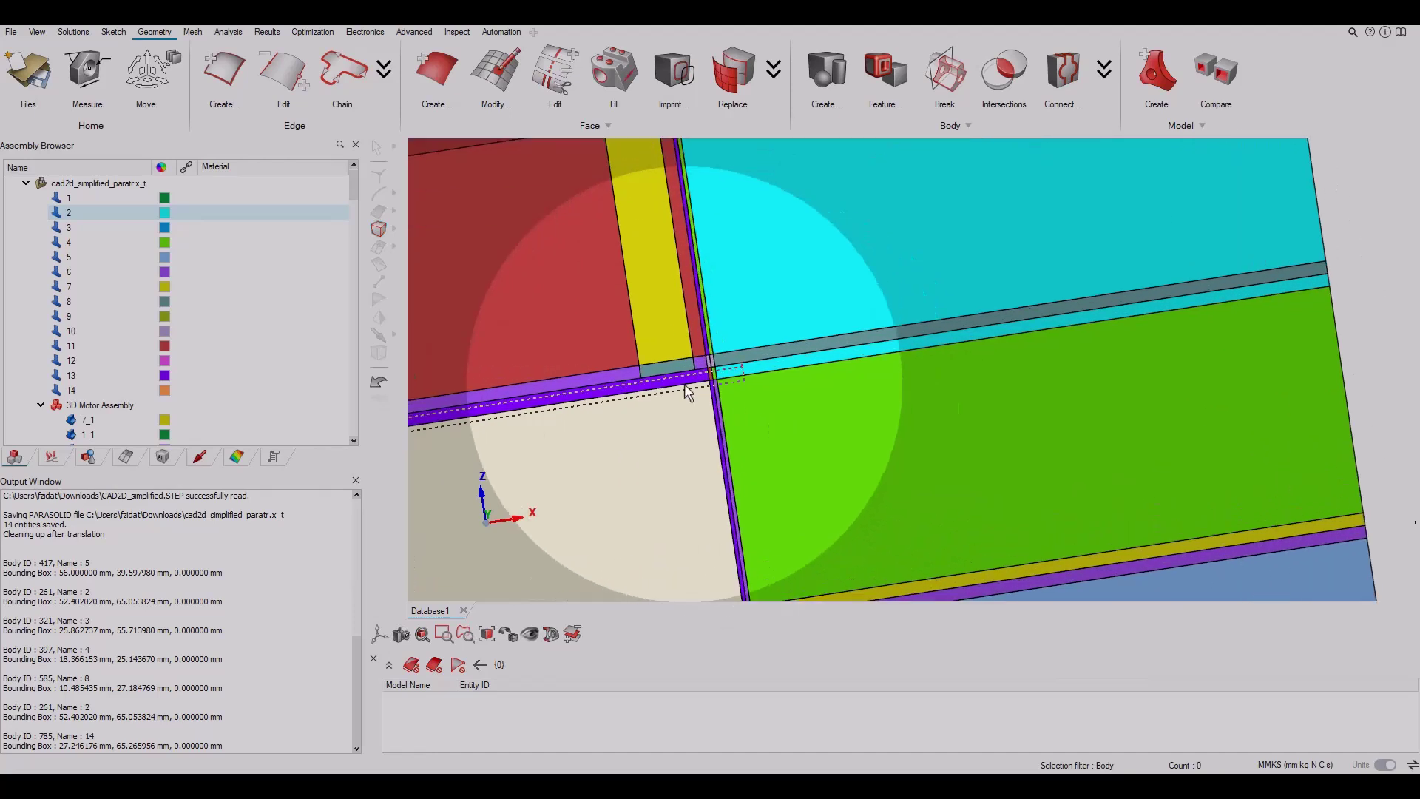
scroll(685, 384, up, 3)
scroll(749, 429, down, 3)
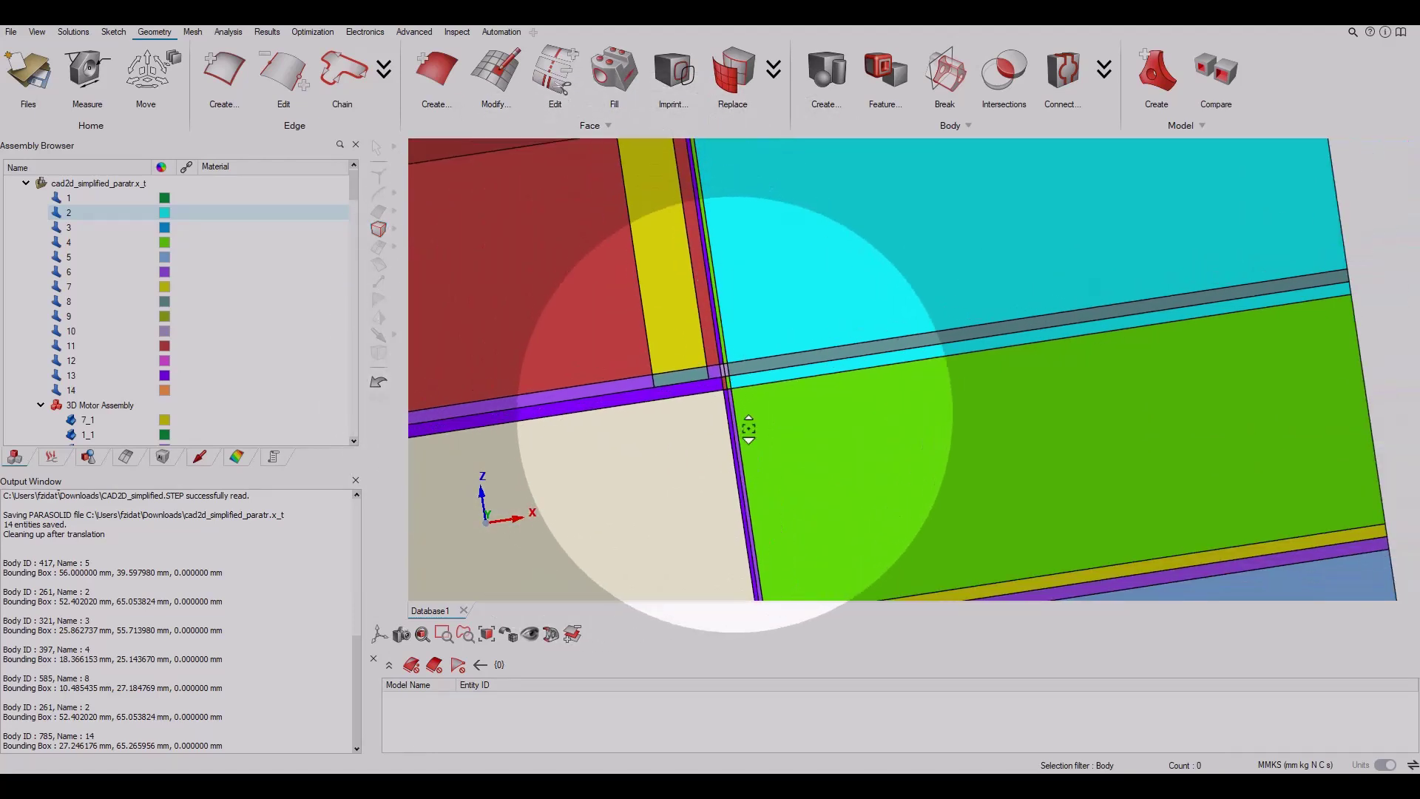
scroll(749, 429, down, 10)
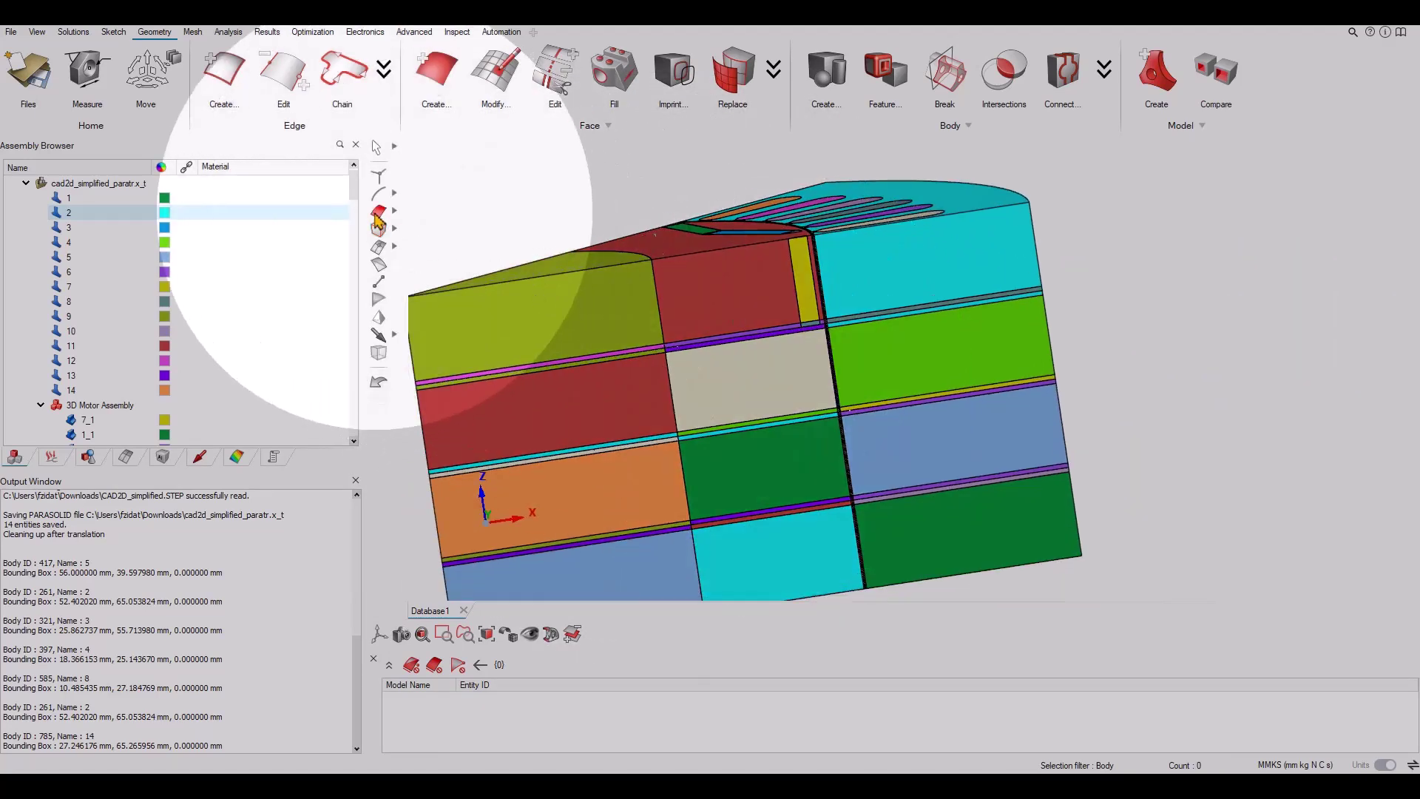
click(379, 215)
click(757, 306)
click(756, 307)
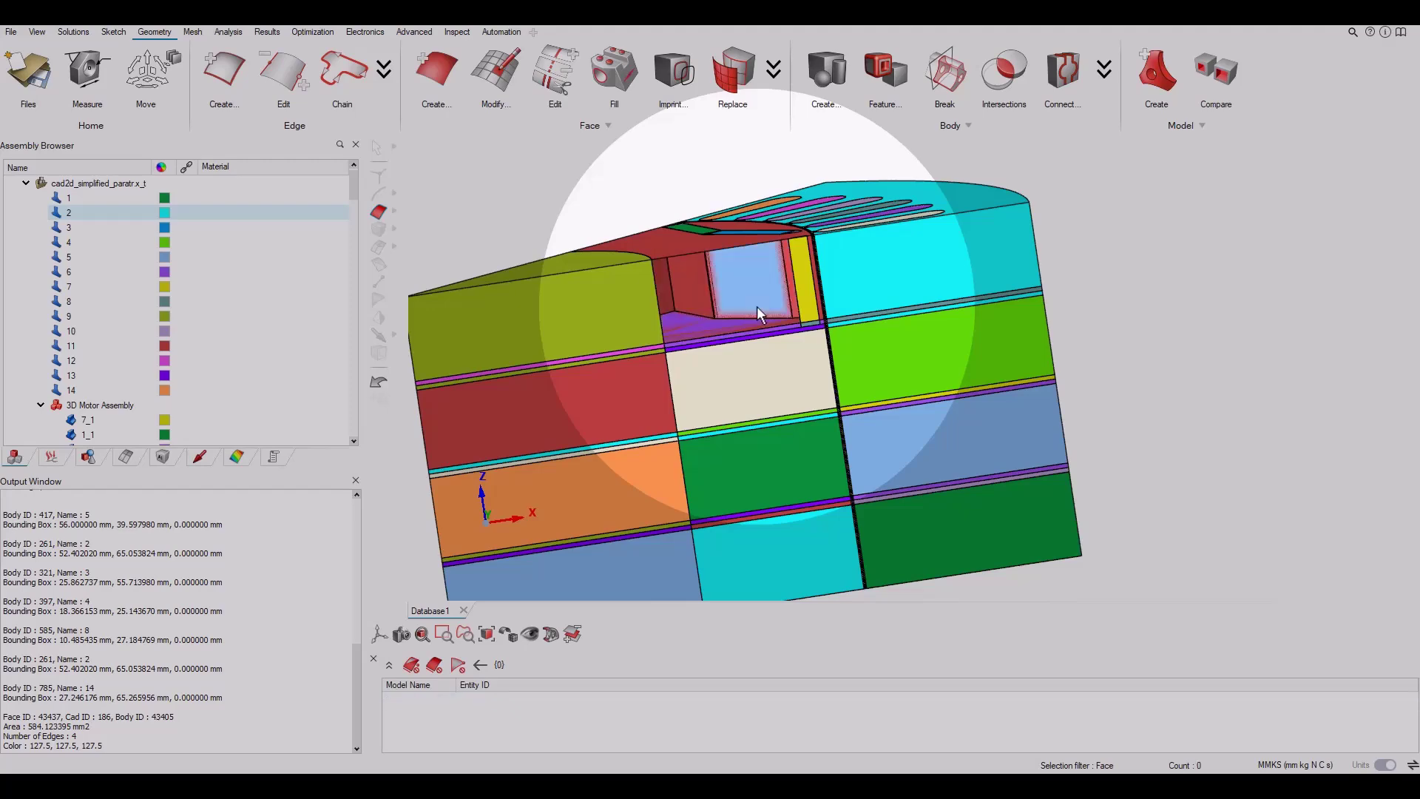
Hide the stacked horizontal faces at the base of the uppermost rotor layer to inspect the interface, and redisplay the whole model.
scroll(756, 307, up, 5)
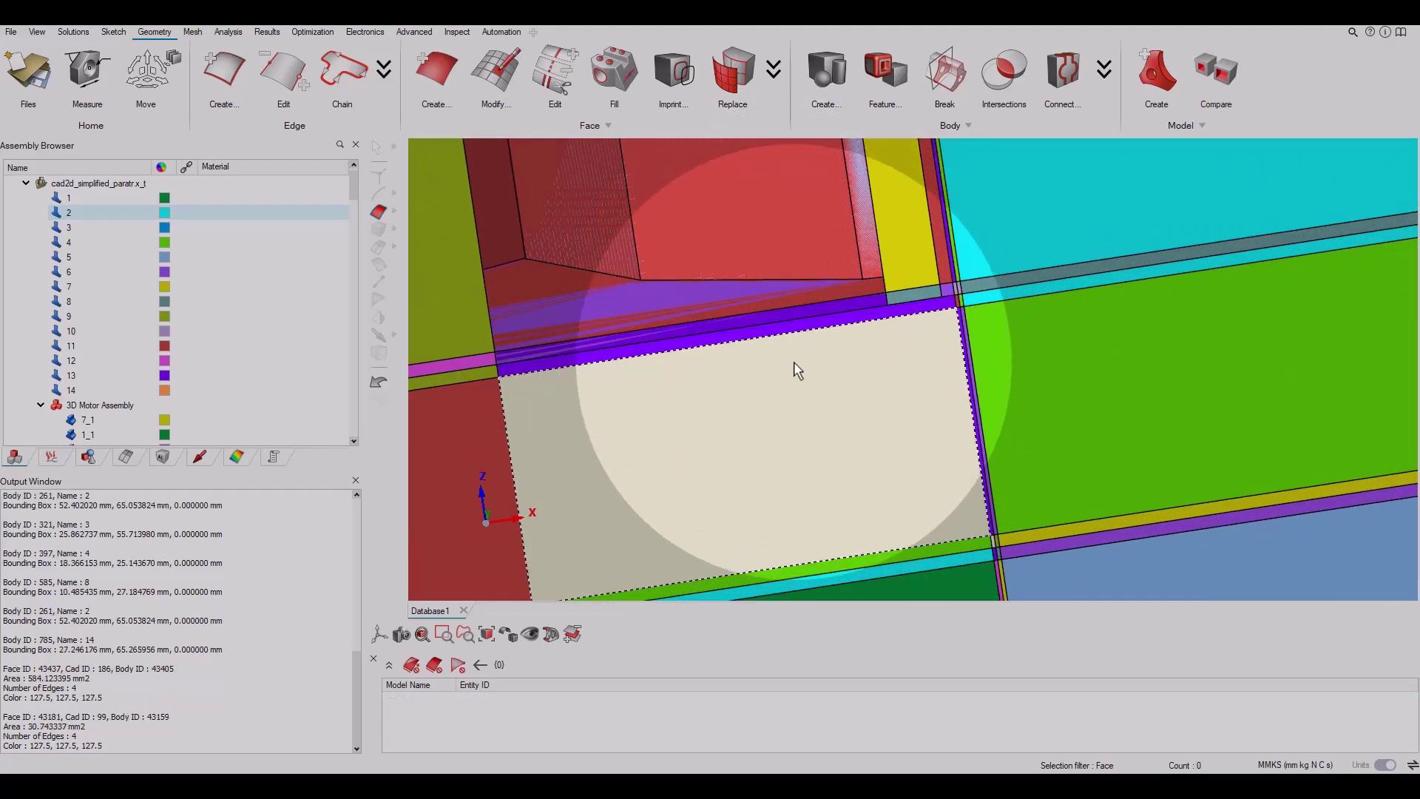
click(779, 299)
key(h)
click(756, 297)
key(h)
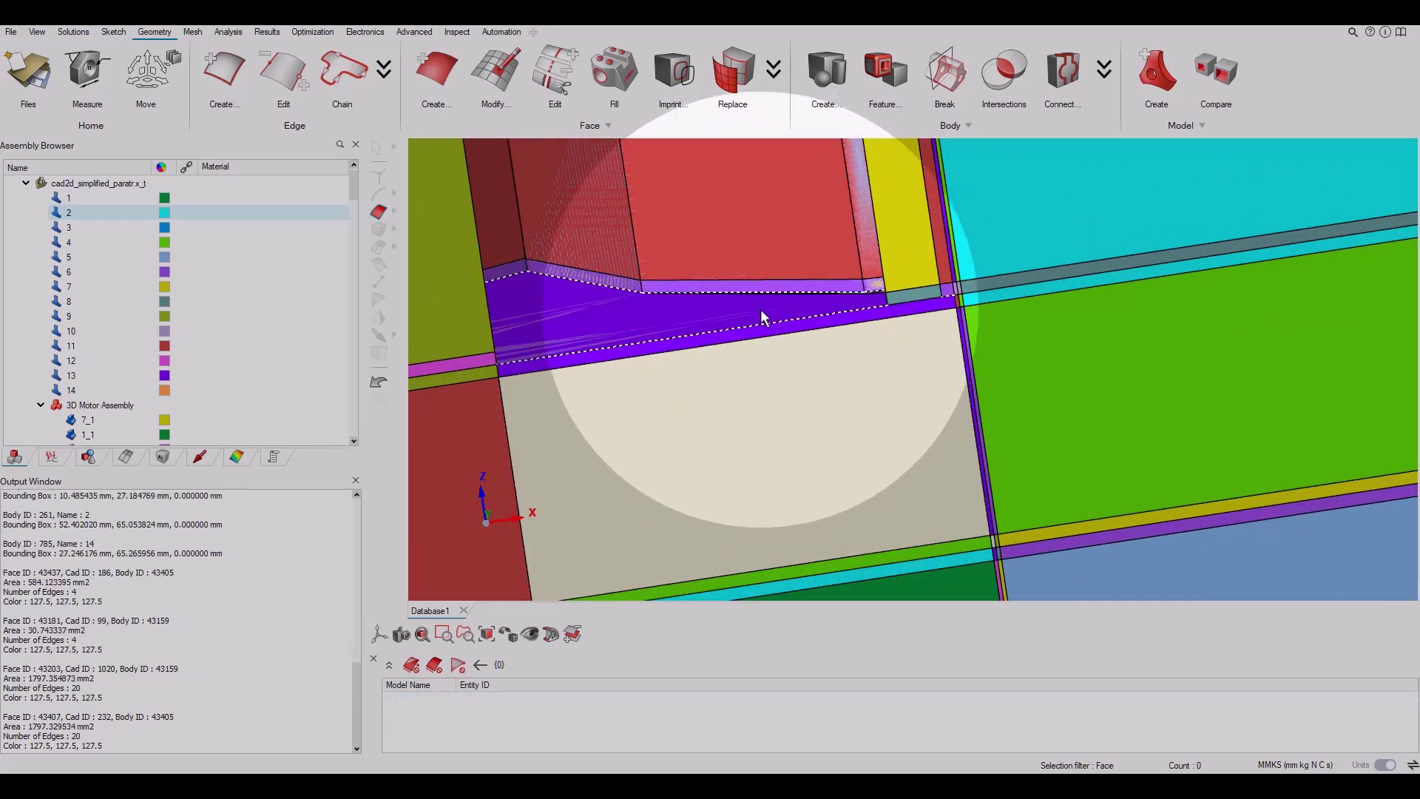
click(761, 309)
key(h)
scroll(761, 309, up, 4)
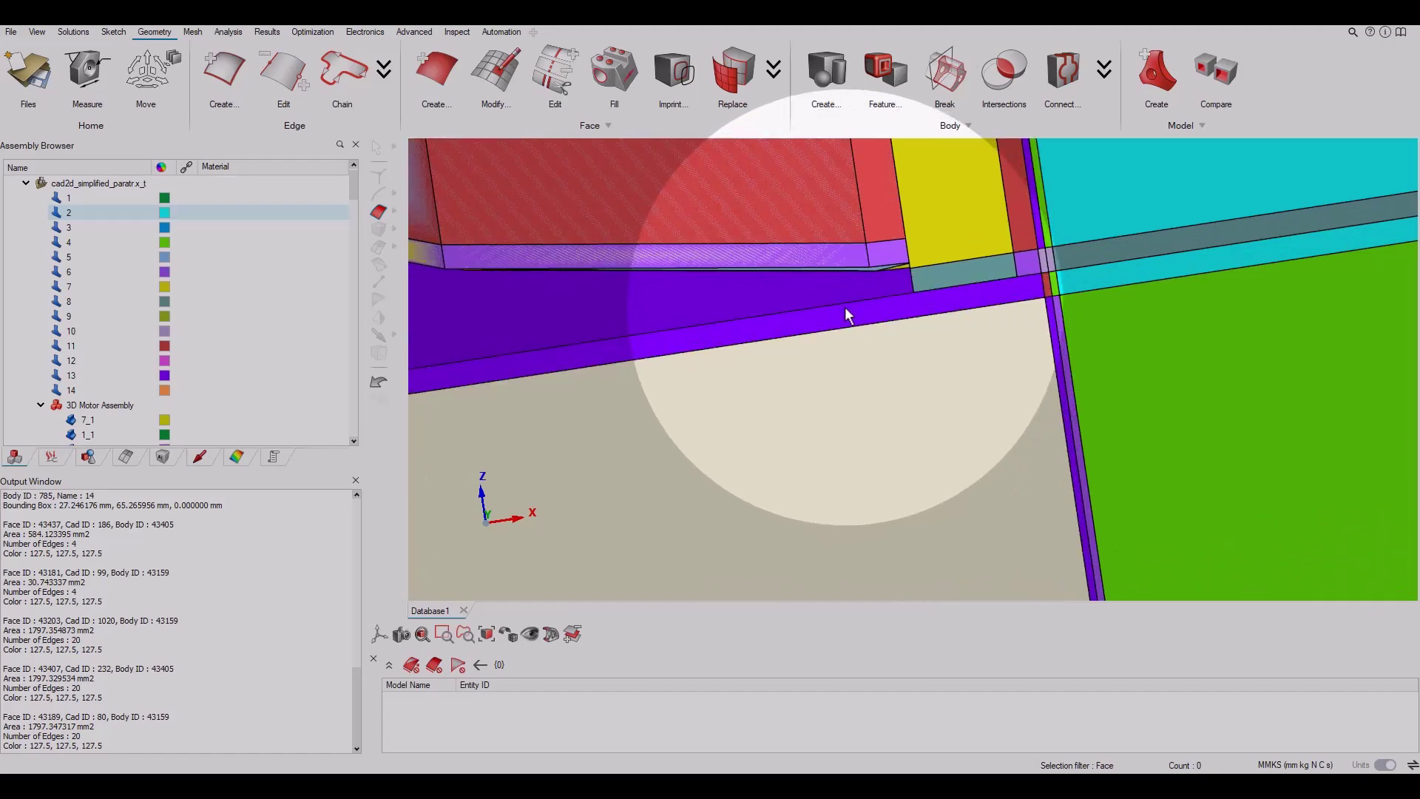
scroll(792, 254, down, 5)
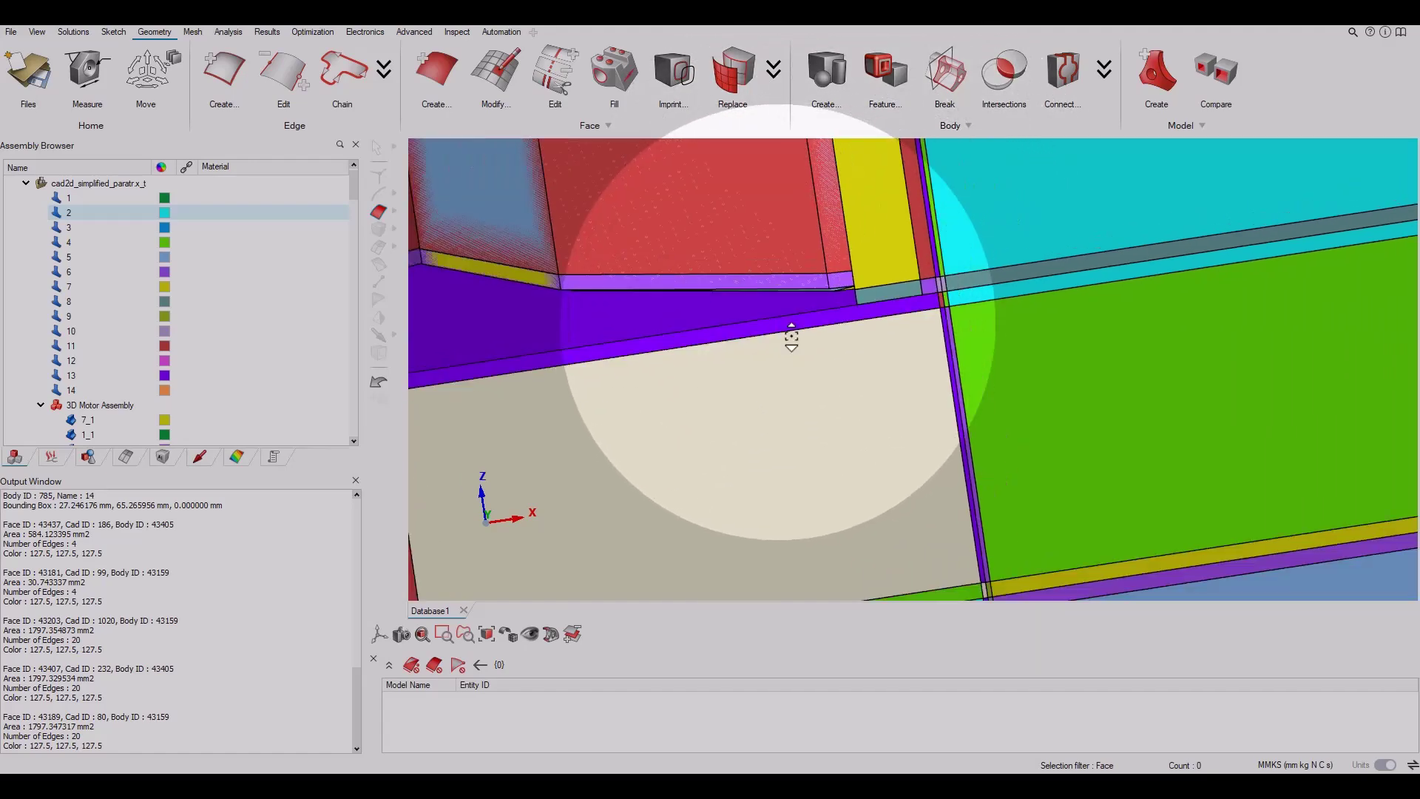
scroll(775, 416, down, 3)
right_click(1181, 309)
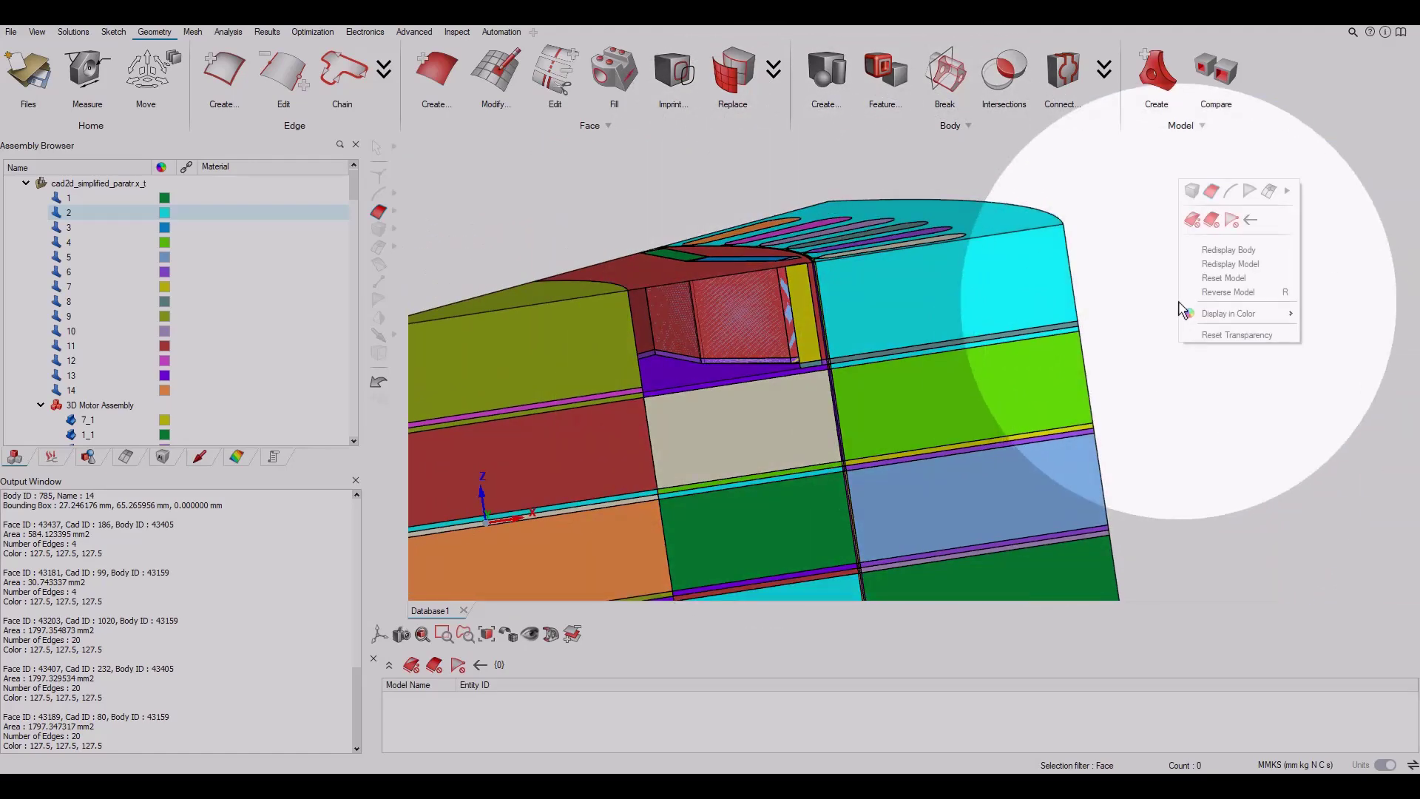
click(1222, 264)
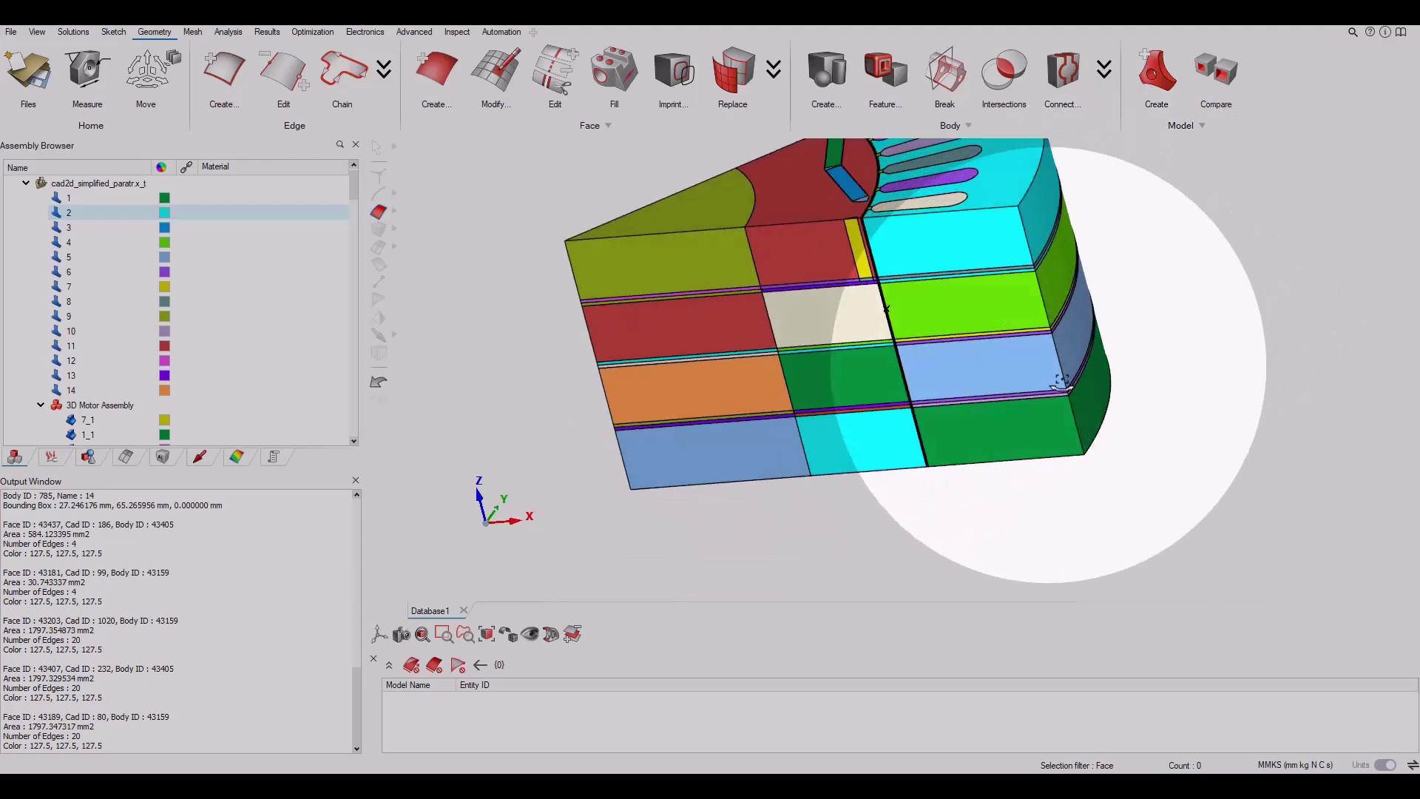
Measure the distance between the air-gap vertex on the motor's top edge and the top vertex at the motor's centre axis.
middle_drag(1157, 333, 1043, 312)
scroll(898, 304, up, 4)
middle_drag(940, 379, 922, 410)
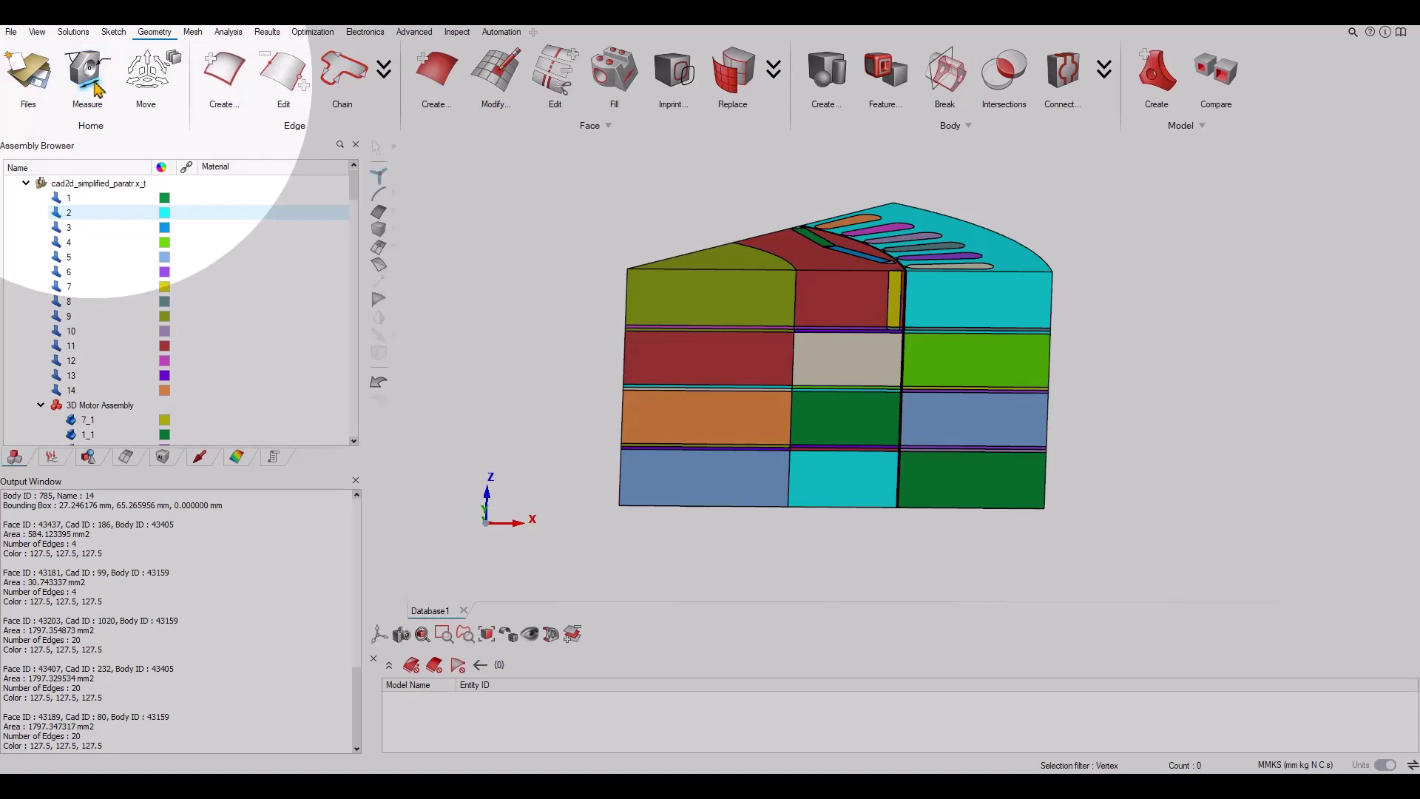
scroll(946, 292, up, 8)
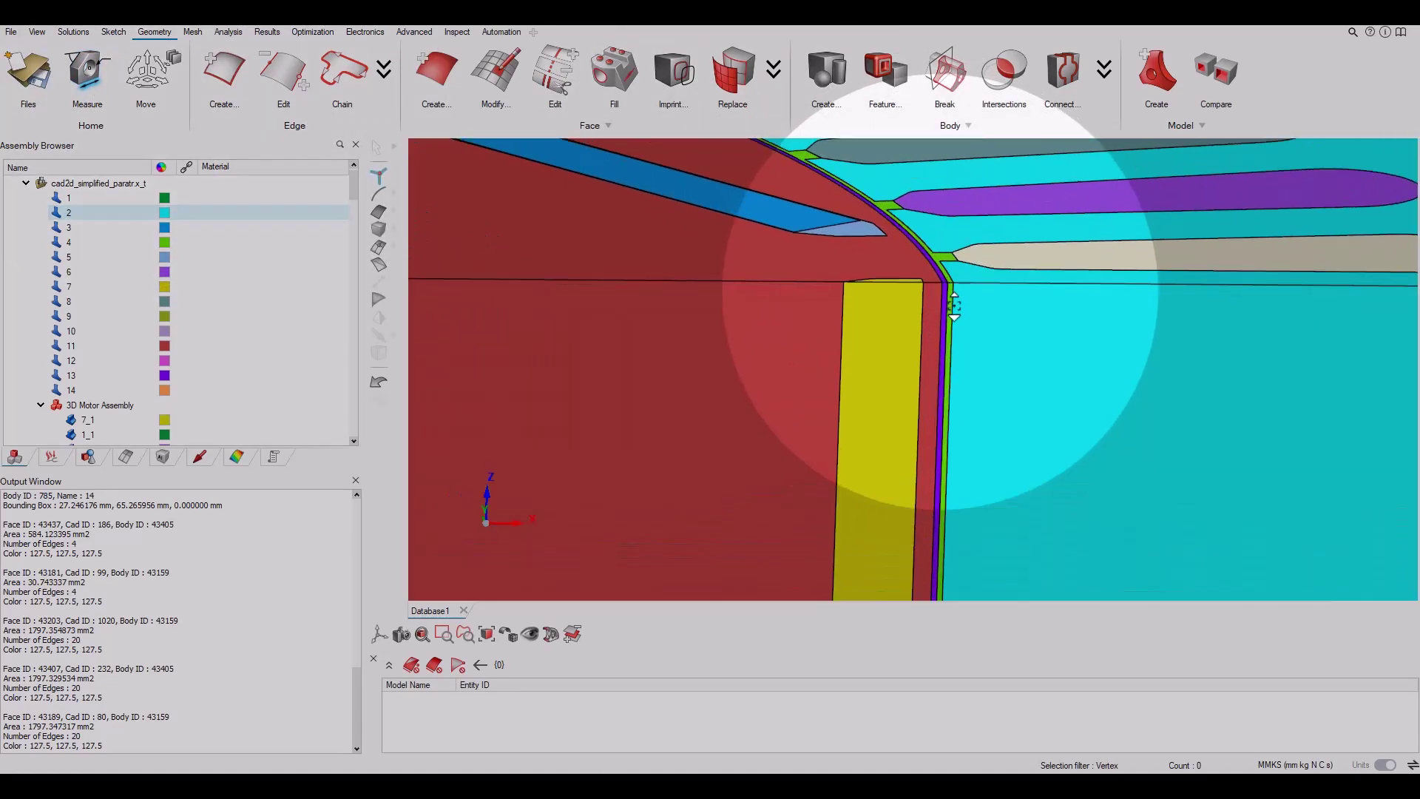
scroll(938, 293, up, 3)
click(956, 277)
scroll(681, 305, down, 6)
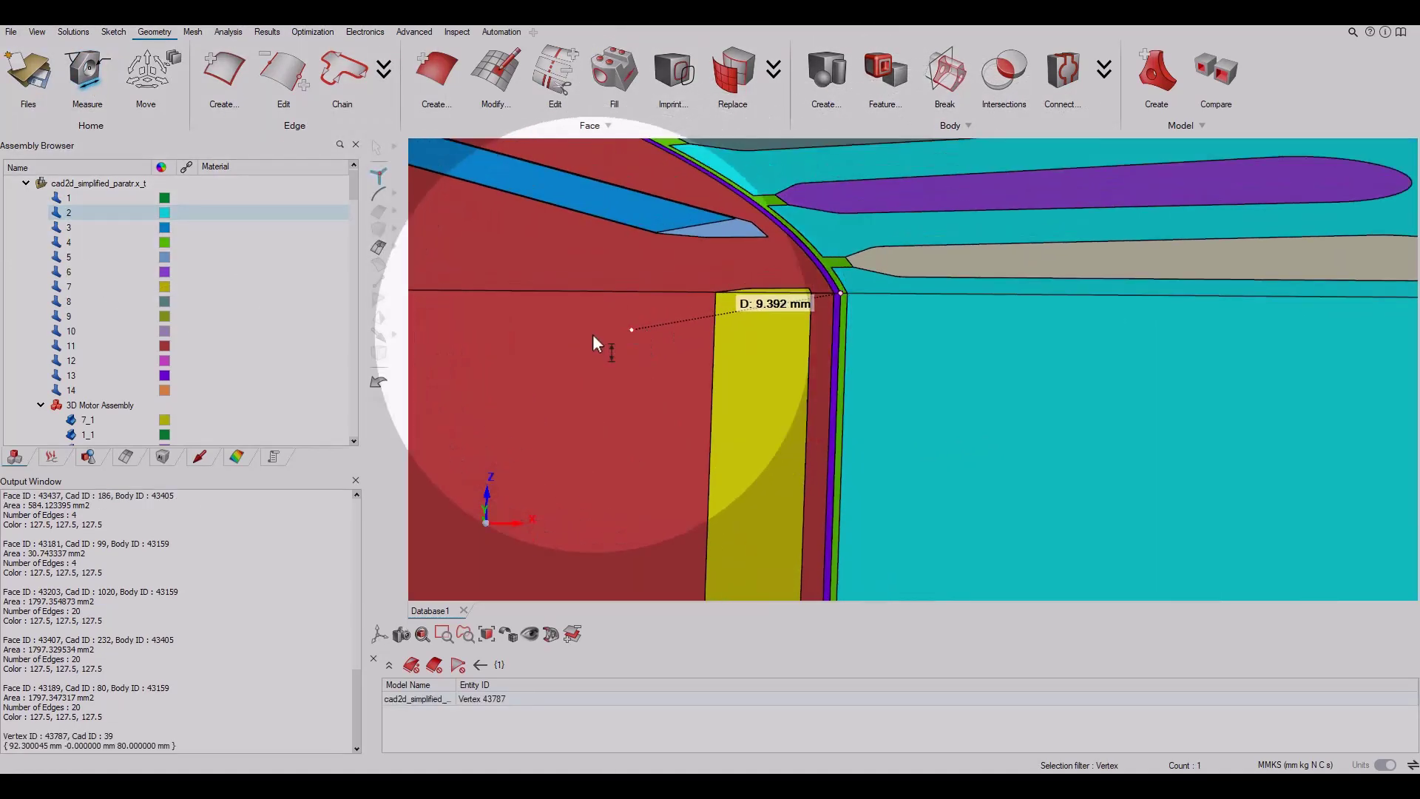
scroll(676, 306, down, 2)
middle_drag(596, 319, 873, 315)
middle_drag(608, 312, 921, 303)
middle_drag(683, 311, 769, 314)
scroll(684, 287, up, 2)
scroll(685, 295, up, 2)
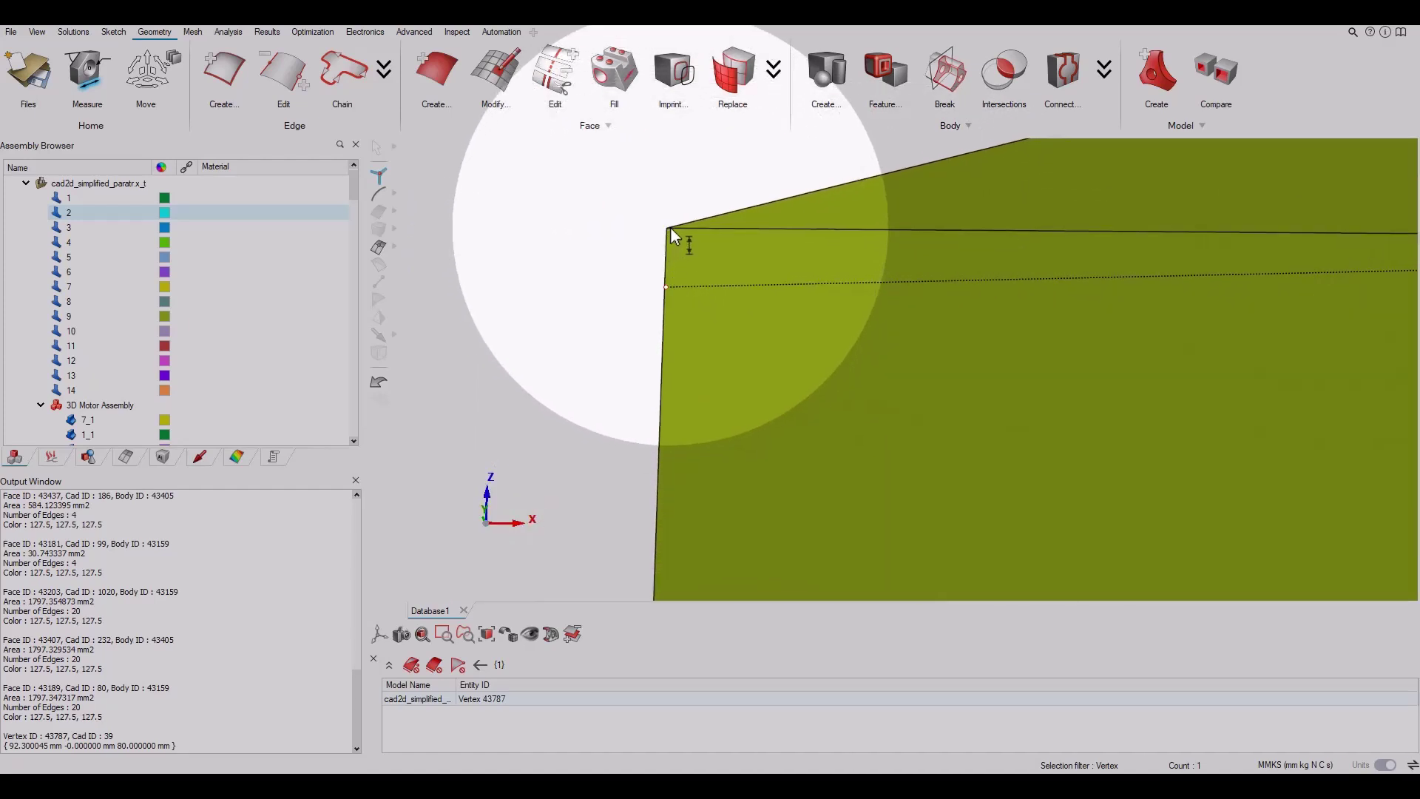
click(670, 226)
scroll(964, 355, down, 3)
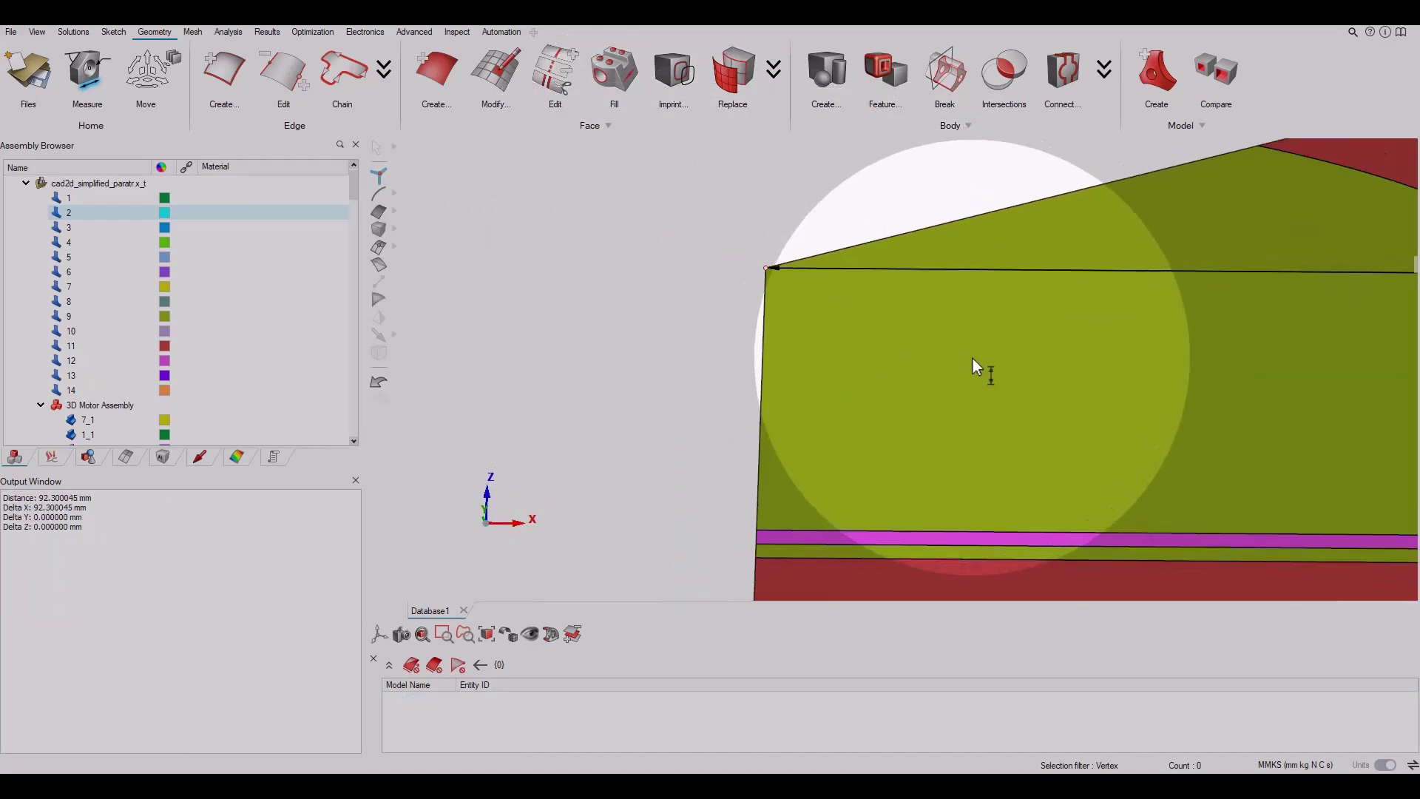
scroll(921, 441, down, 3)
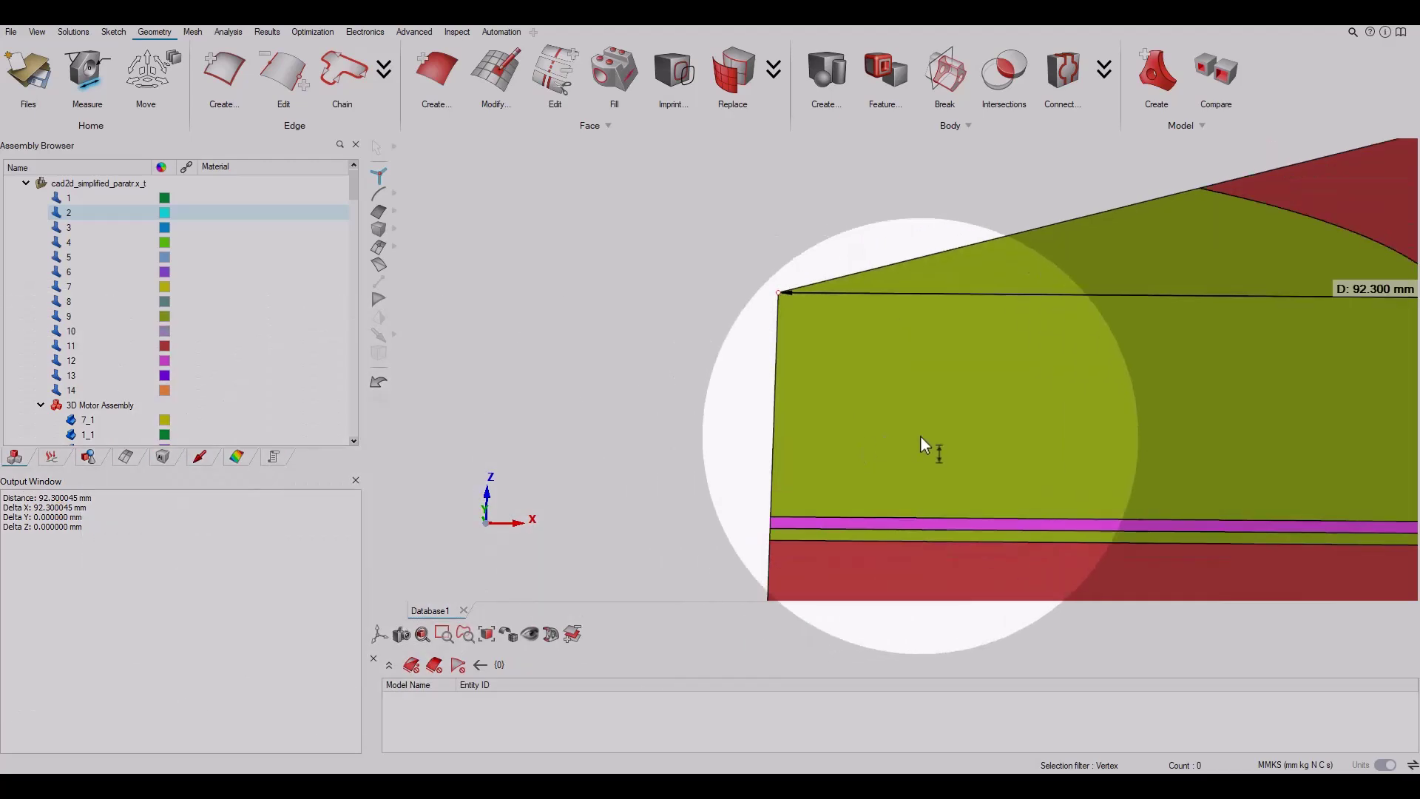
Query the coordinates of the top vertex at the motor's centre axis.
click(89, 91)
scroll(930, 378, down, 2)
scroll(914, 370, up, 1)
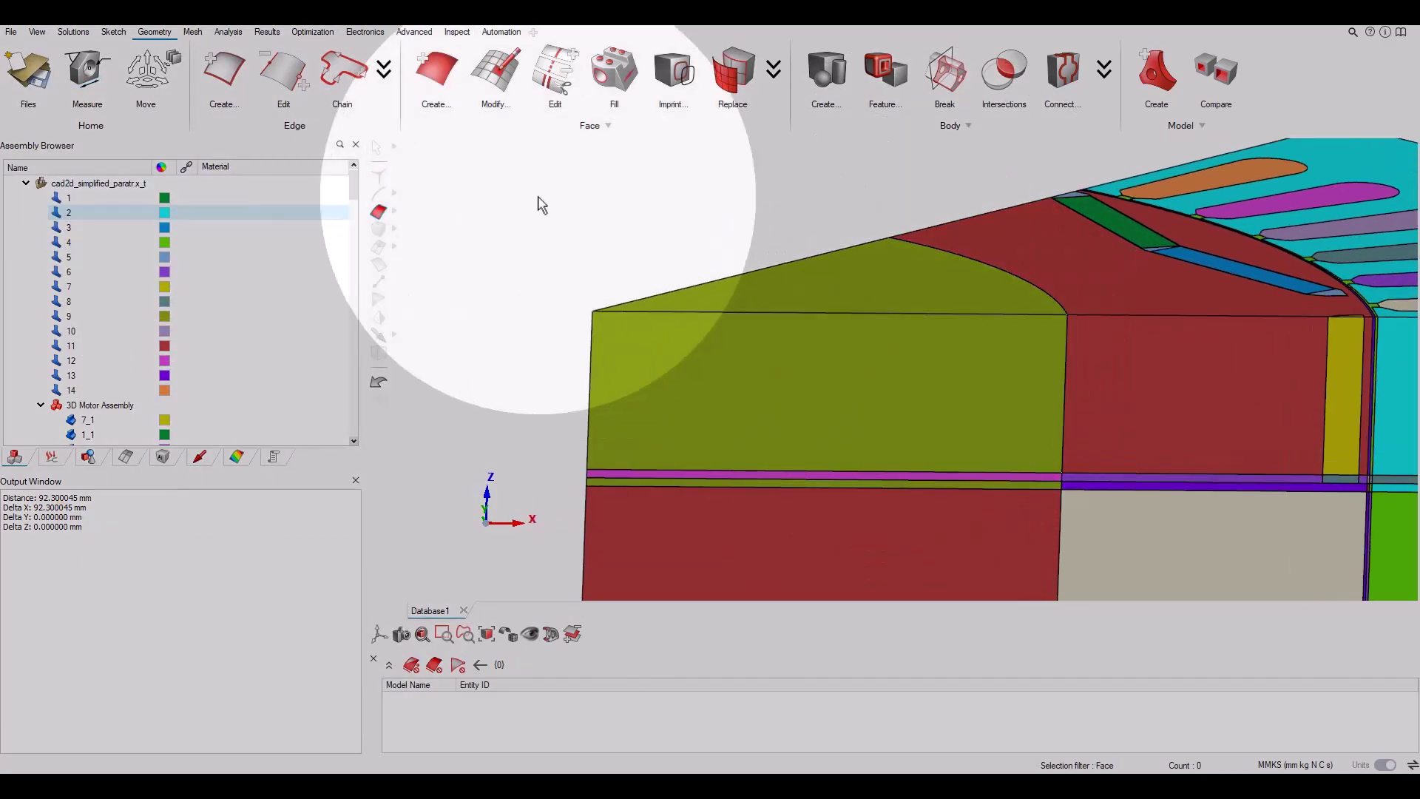
click(378, 176)
click(593, 311)
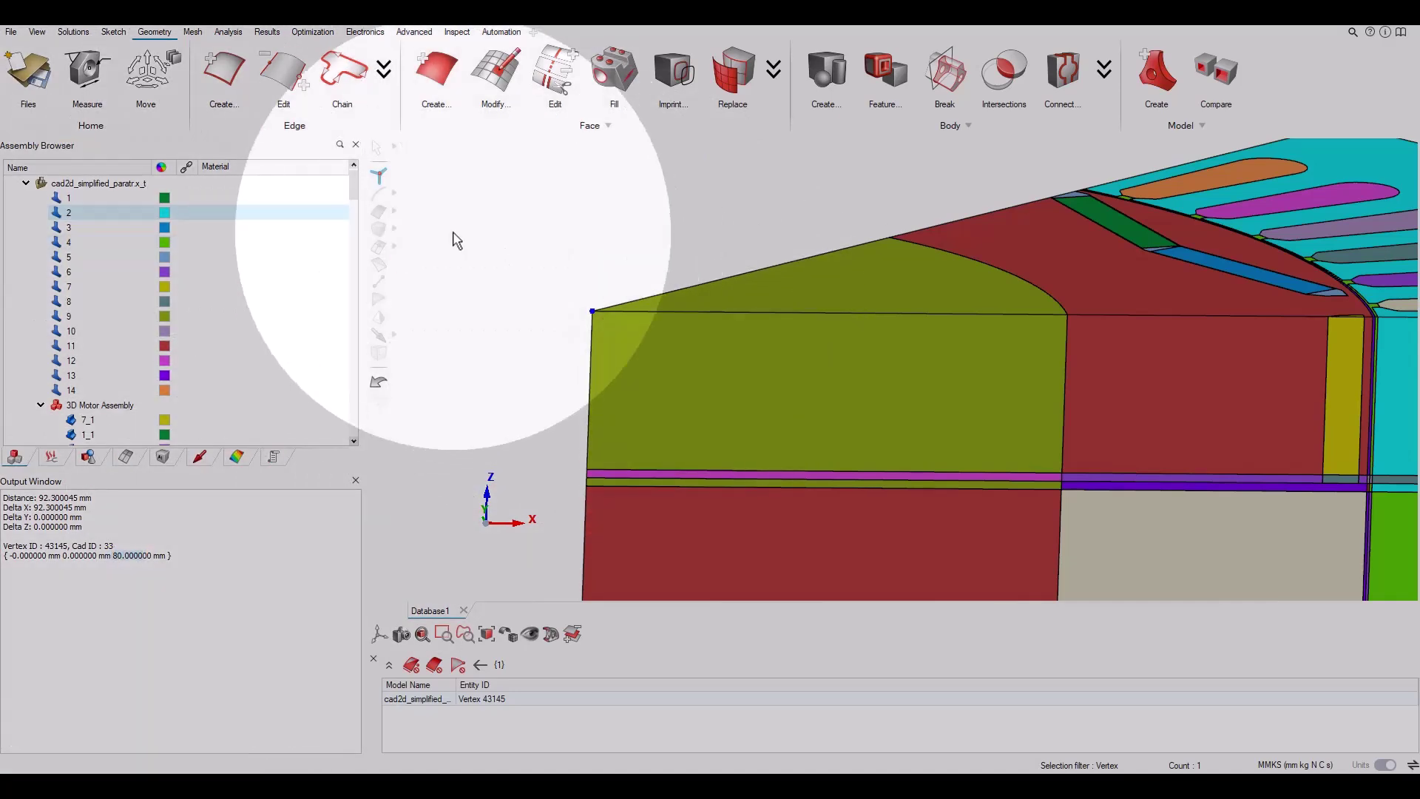
Create a solid Z-axis CAD cylinder centred at 0, 0, 85 mm with height 10 mm and outer radius 92.3 mm in the existing model.
click(378, 228)
scroll(770, 440, down, 2)
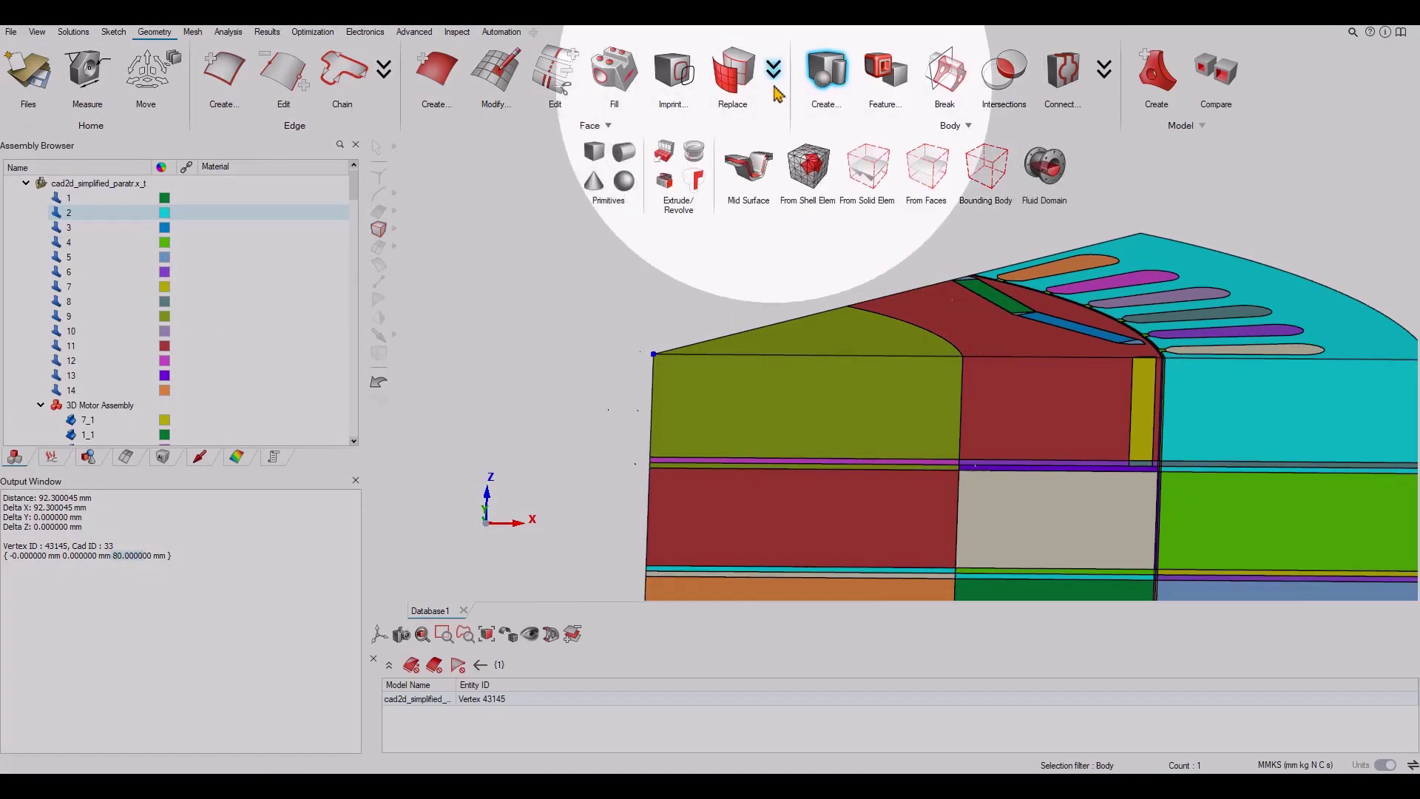
click(624, 156)
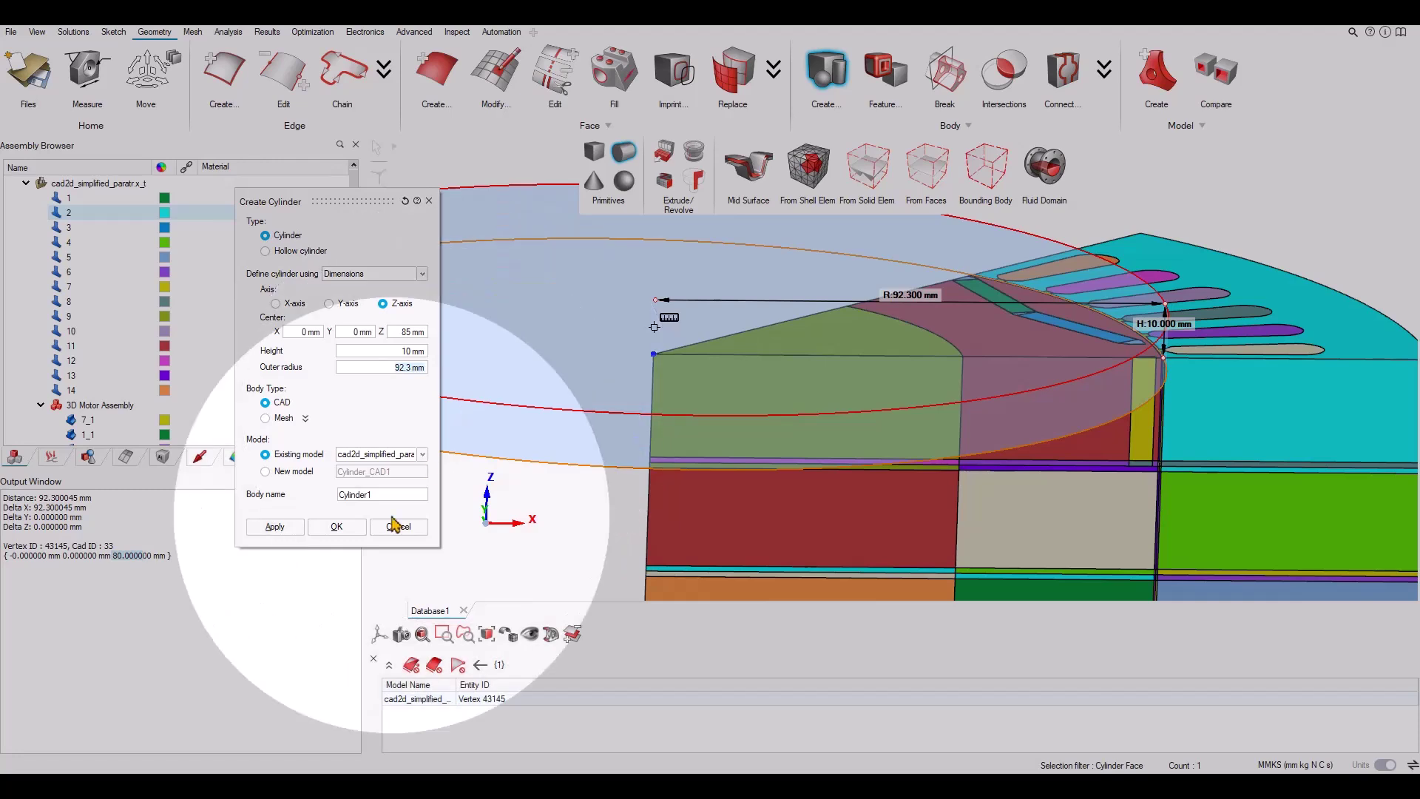
click(339, 527)
Break the new cylinder in half with the XZ plane.
scroll(987, 494, down, 5)
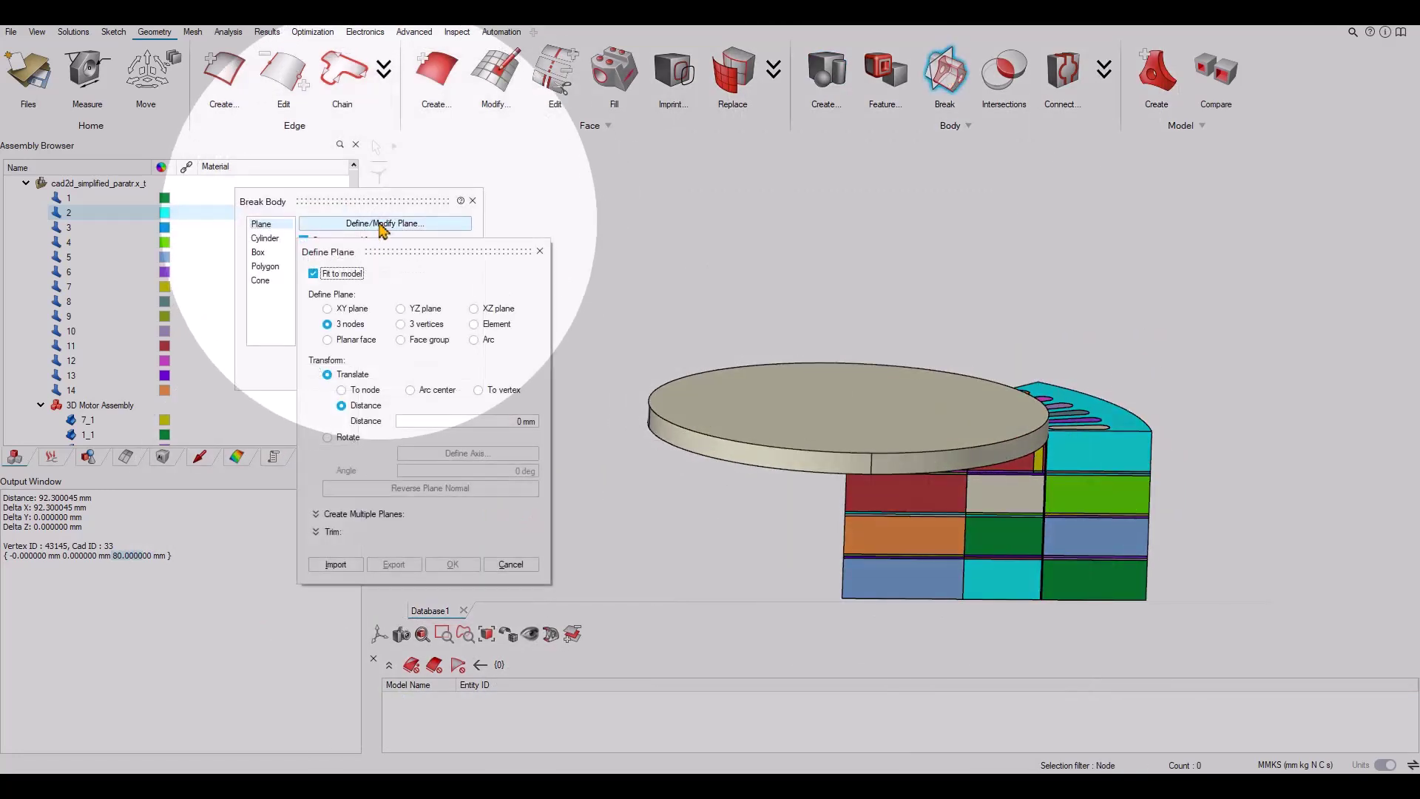
click(540, 251)
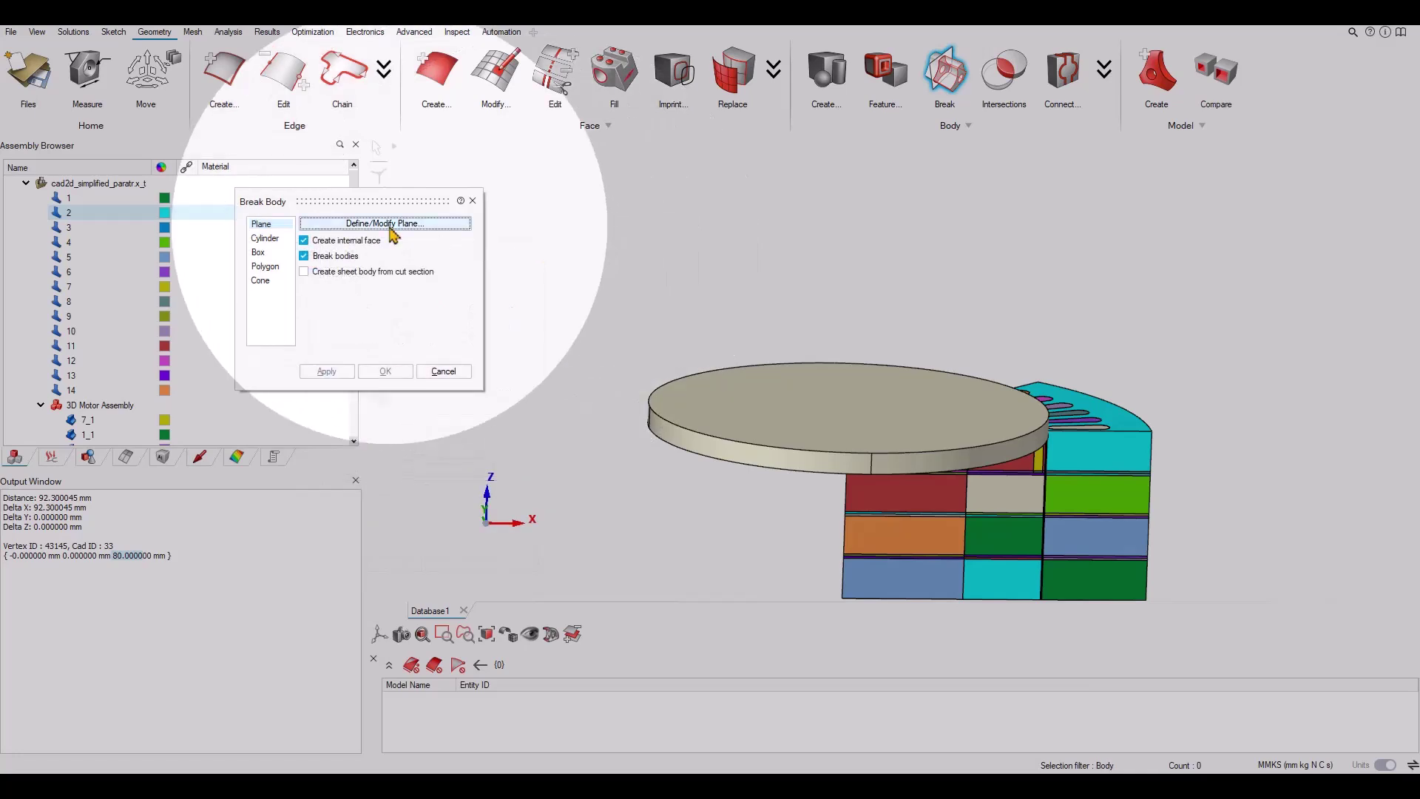
click(506, 310)
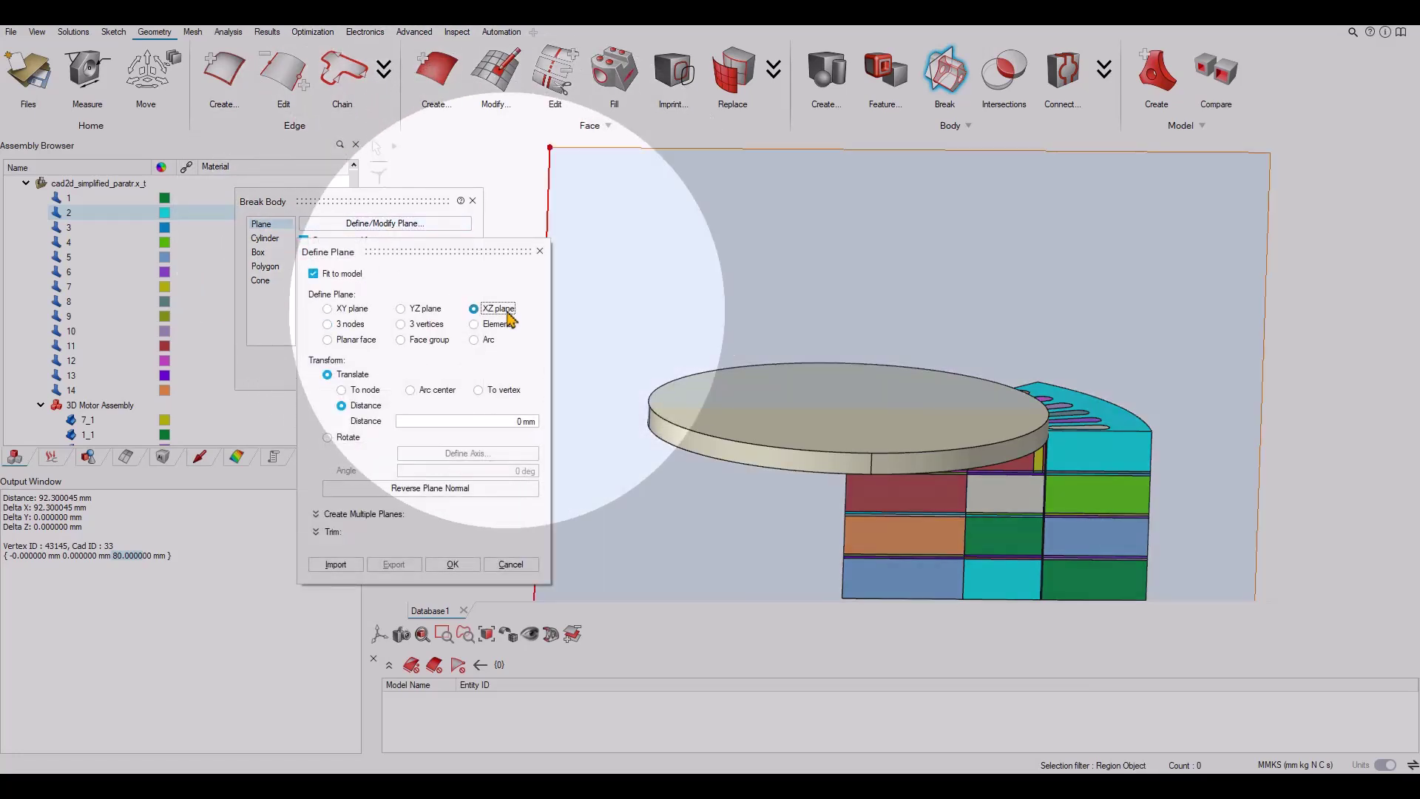
click(748, 452)
click(325, 371)
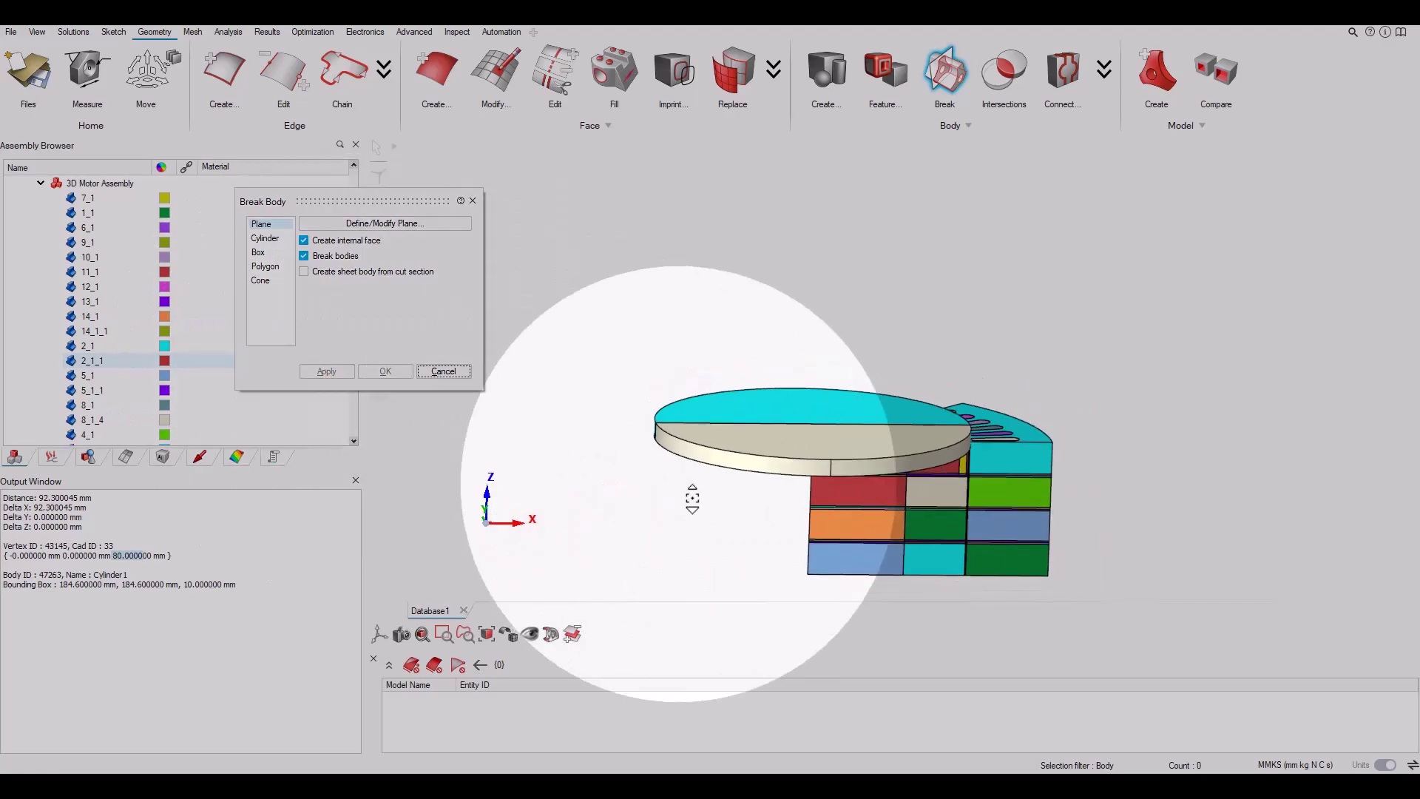
Break the half cylinder above the motor using a plane defined by the planar slanted side face of the motor sector.
click(783, 403)
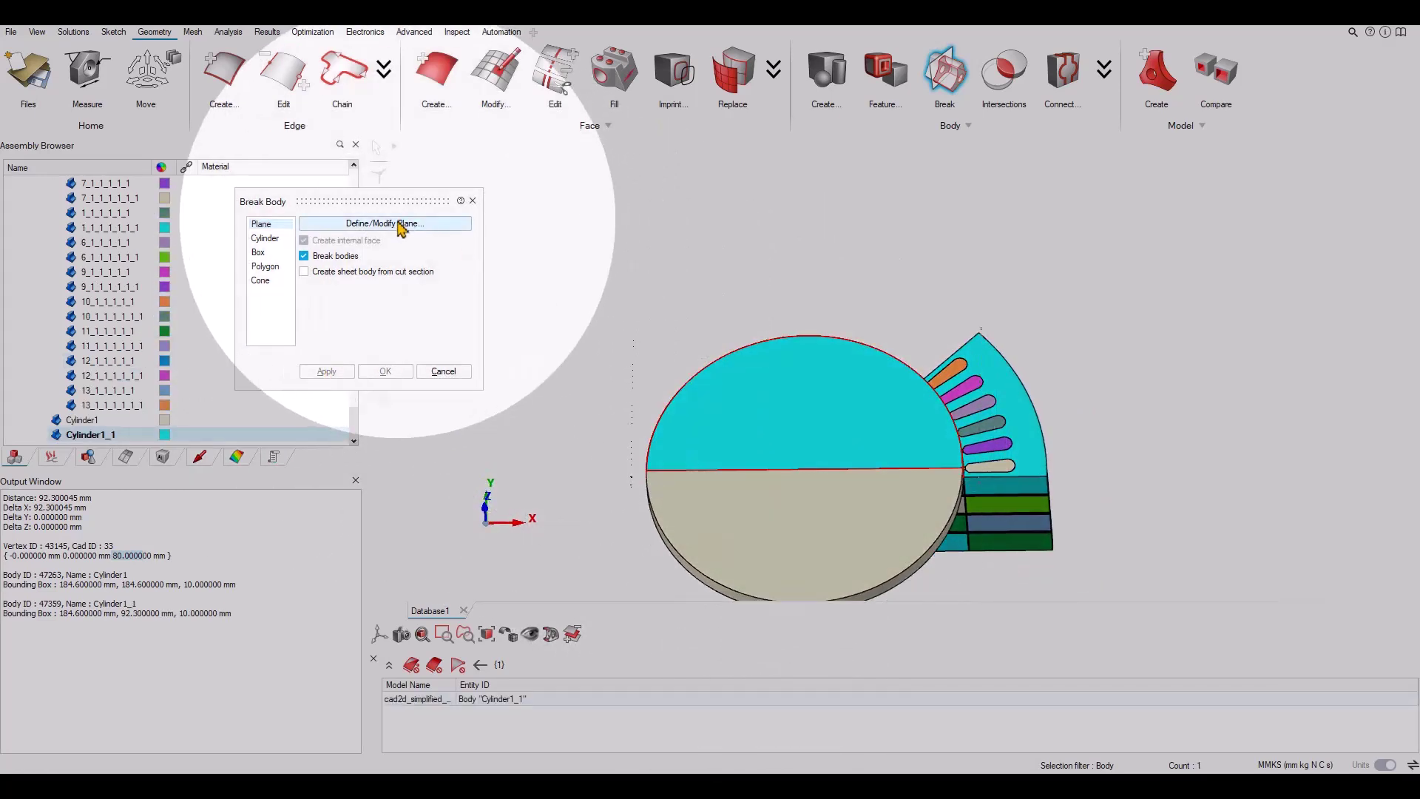
click(384, 222)
middle_drag(887, 444, 548, 406)
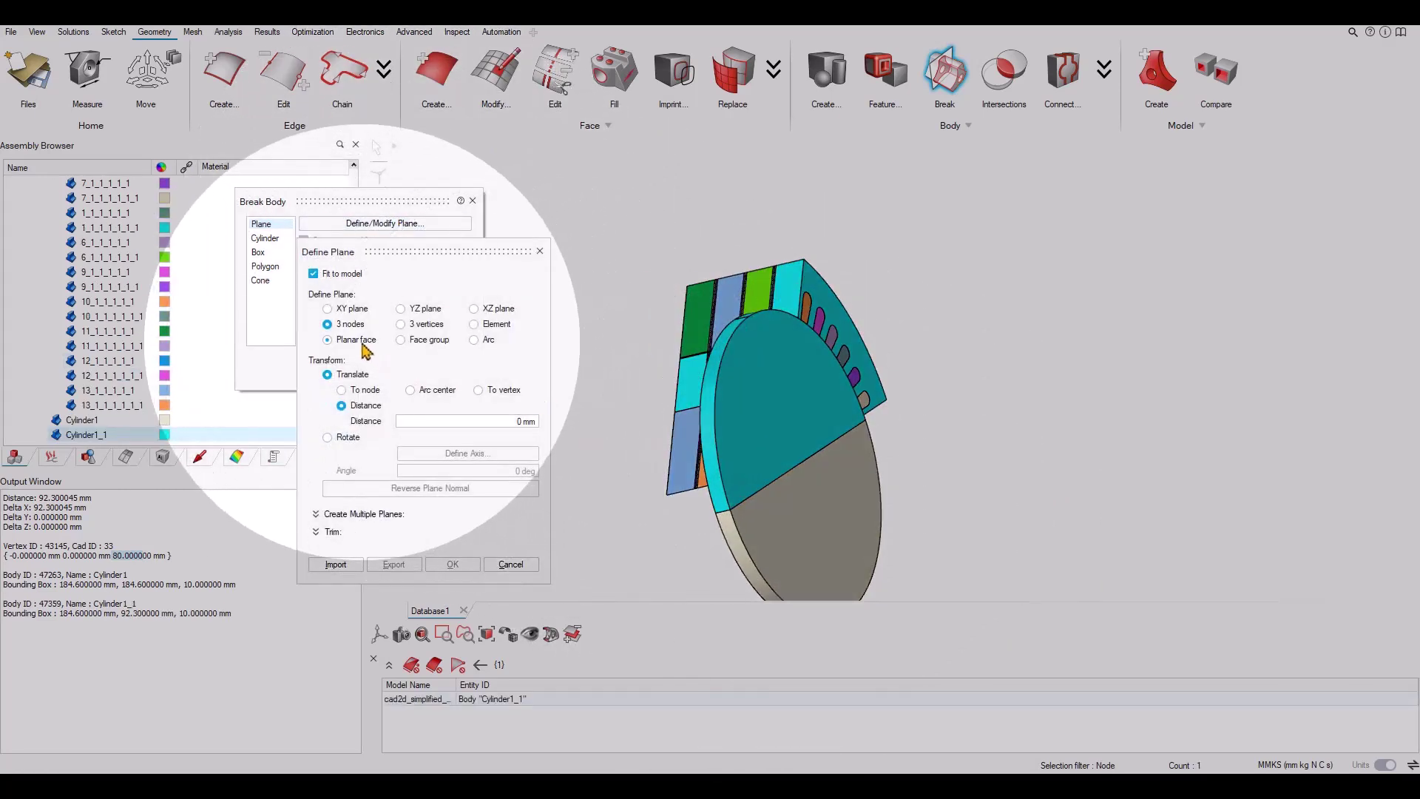
click(327, 340)
click(698, 309)
click(455, 565)
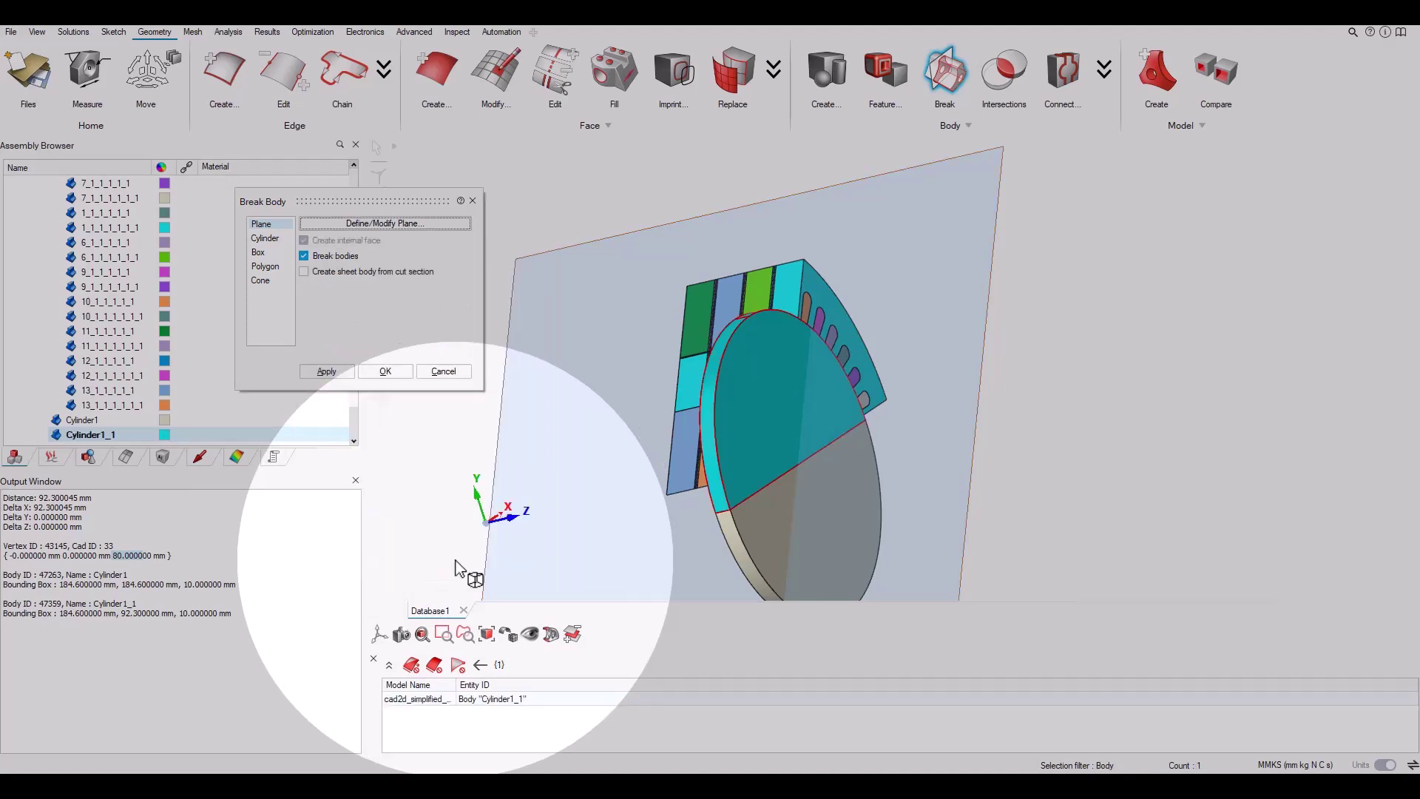
click(326, 371)
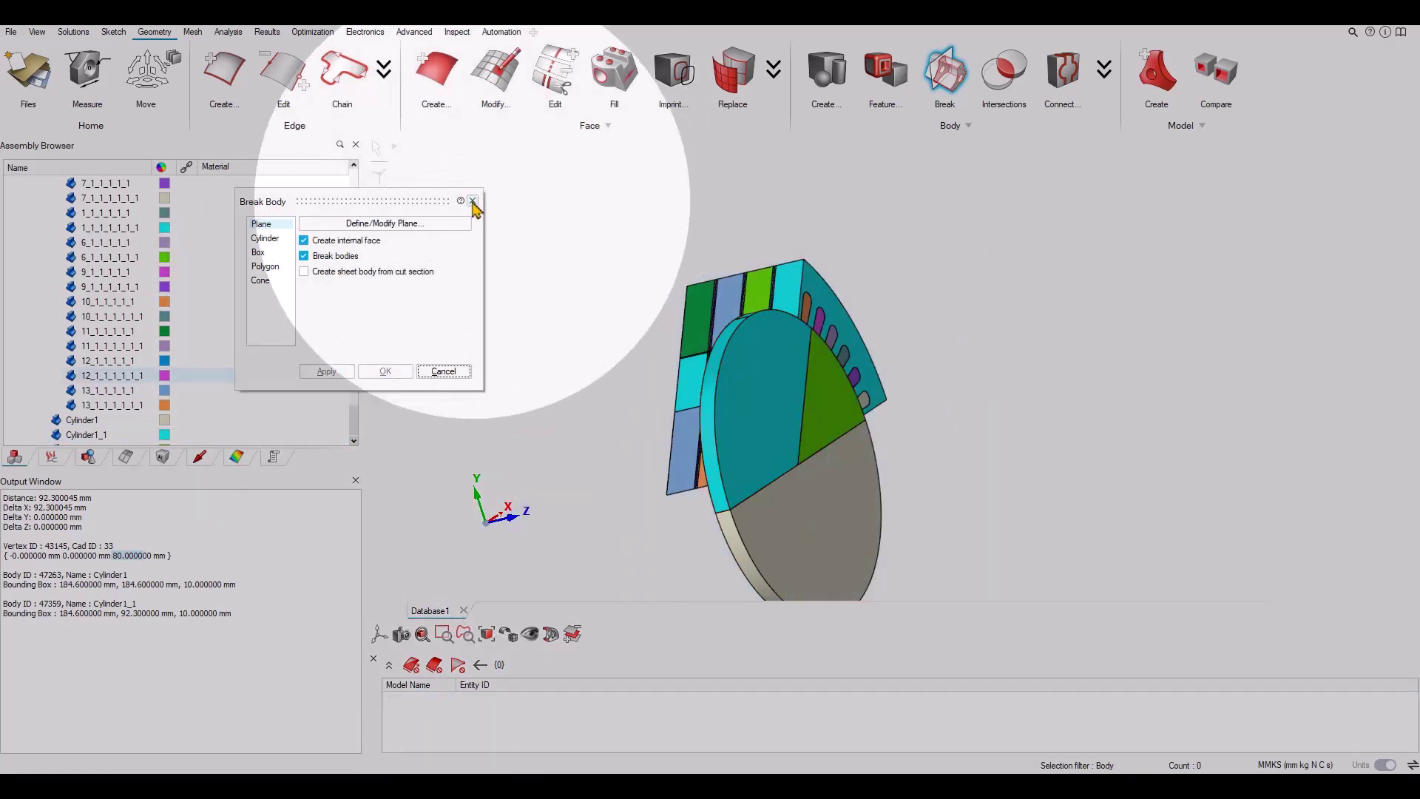
click(472, 201)
Delete the two cylinder pieces that lie outside the motor sector.
middle_drag(524, 317, 581, 342)
click(738, 380)
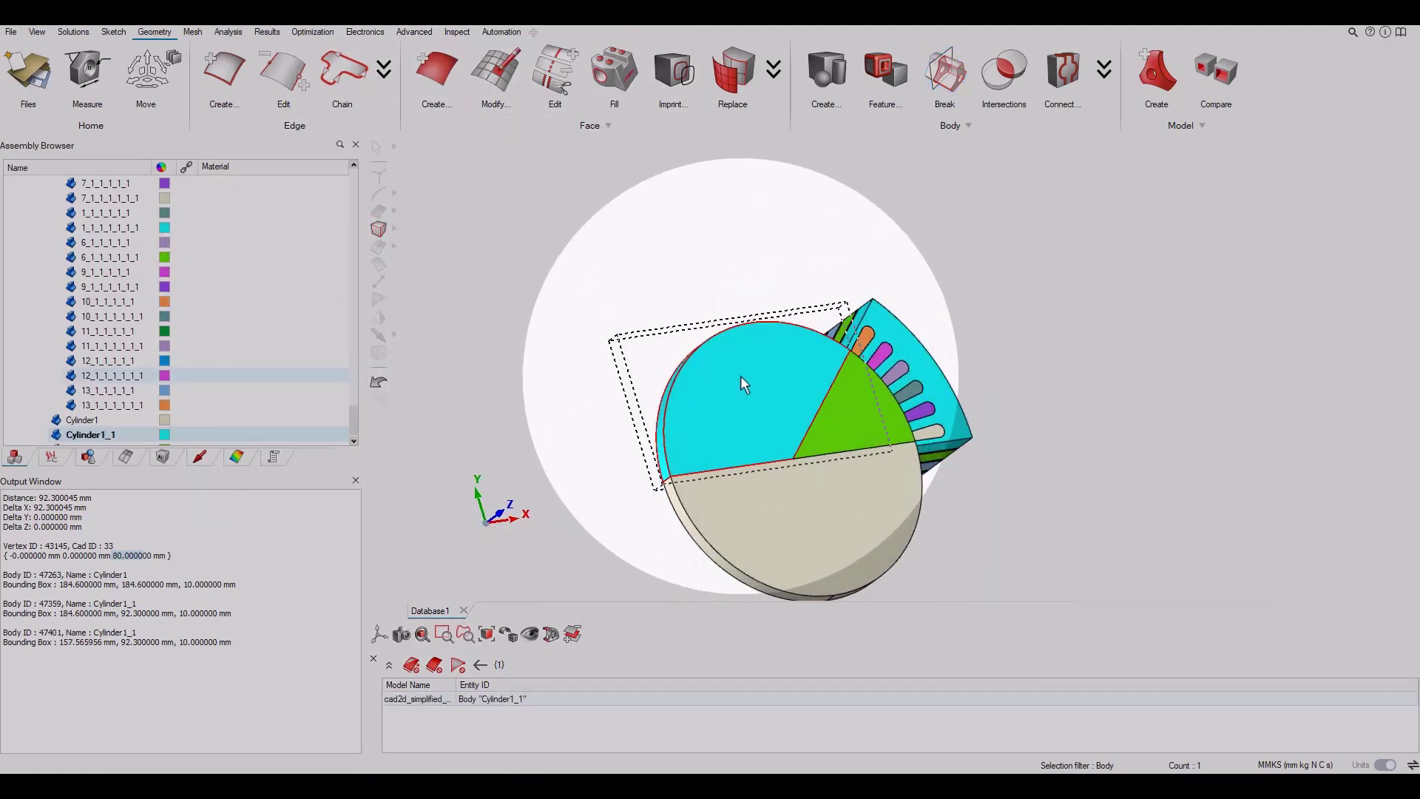
key(Delete)
click(941, 412)
click(862, 552)
key(Delete)
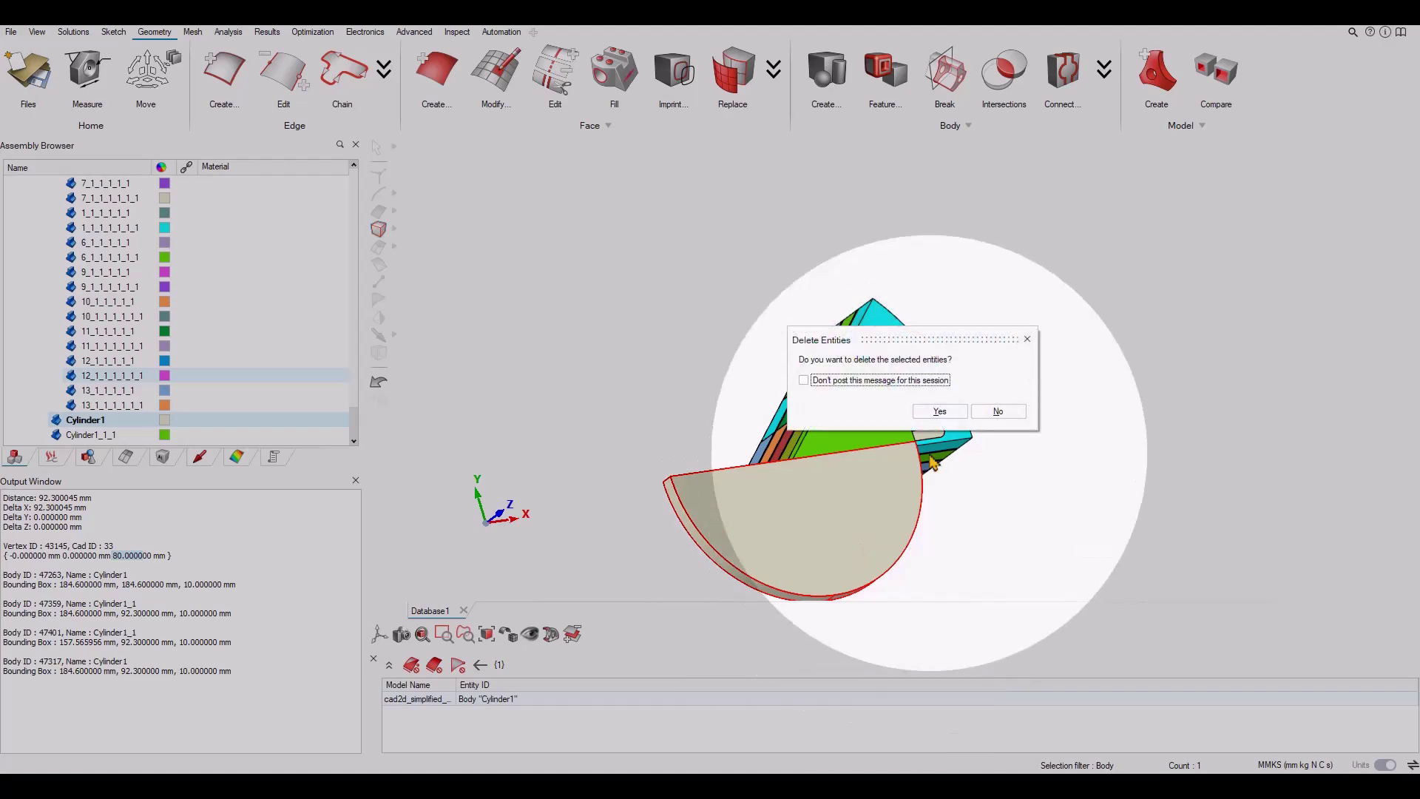
click(946, 412)
Measure the motor's axial height between the top and bottom vertices on its centre axis.
middle_drag(964, 565, 972, 392)
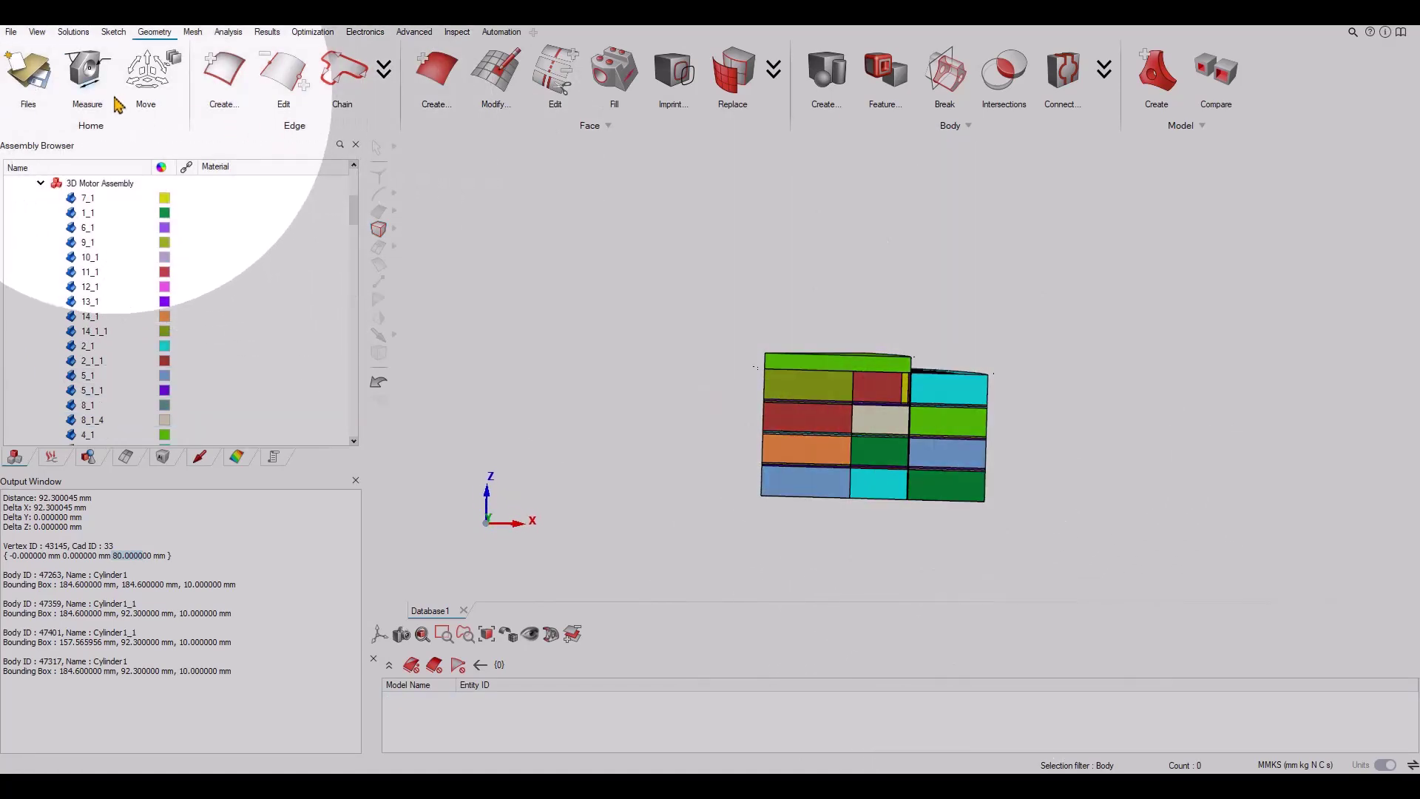
click(379, 175)
scroll(770, 401, up, 2)
click(772, 374)
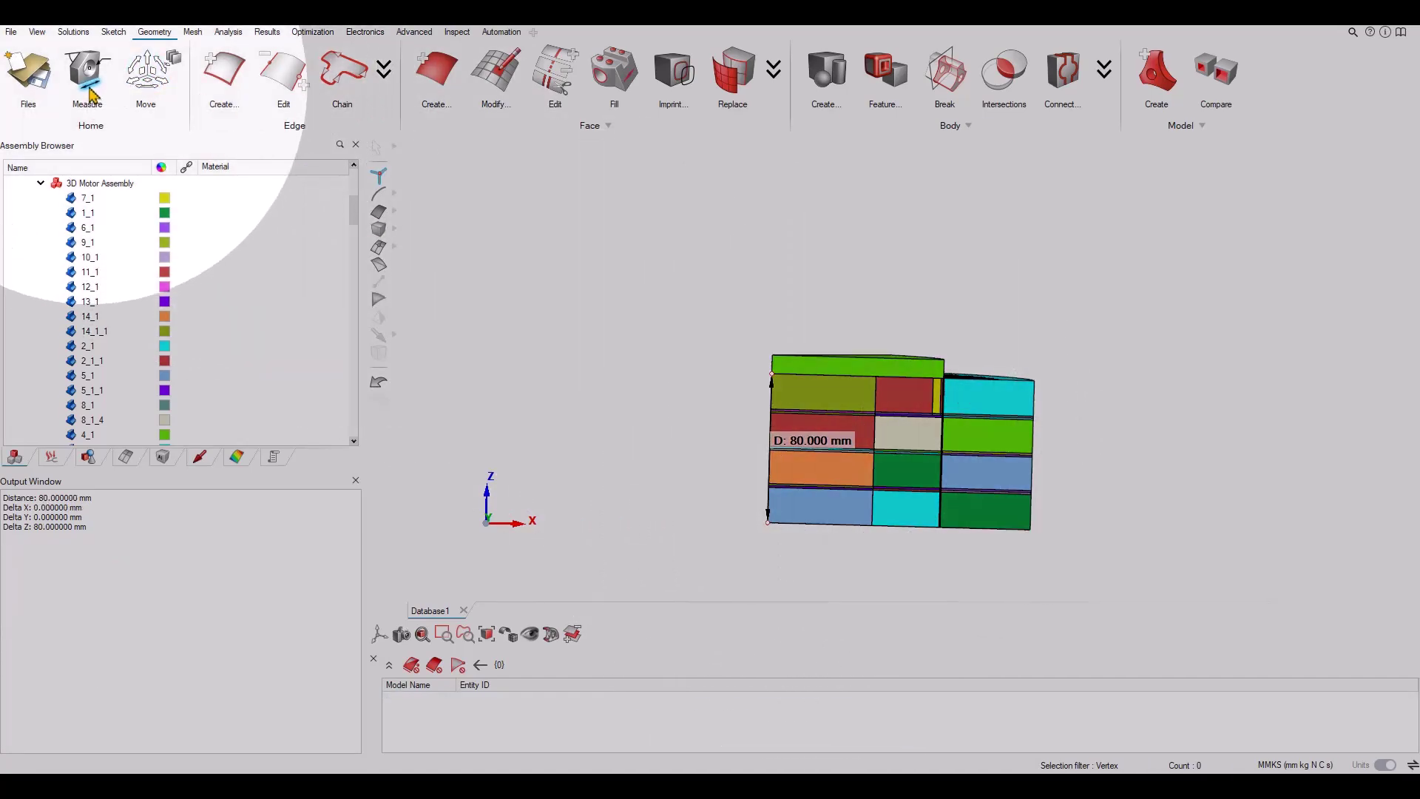
click(88, 81)
Mirror a copy of the cylinder sector to the motor's underside about an XY plane translated to the motor's mid-height.
middle_drag(570, 310, 559, 277)
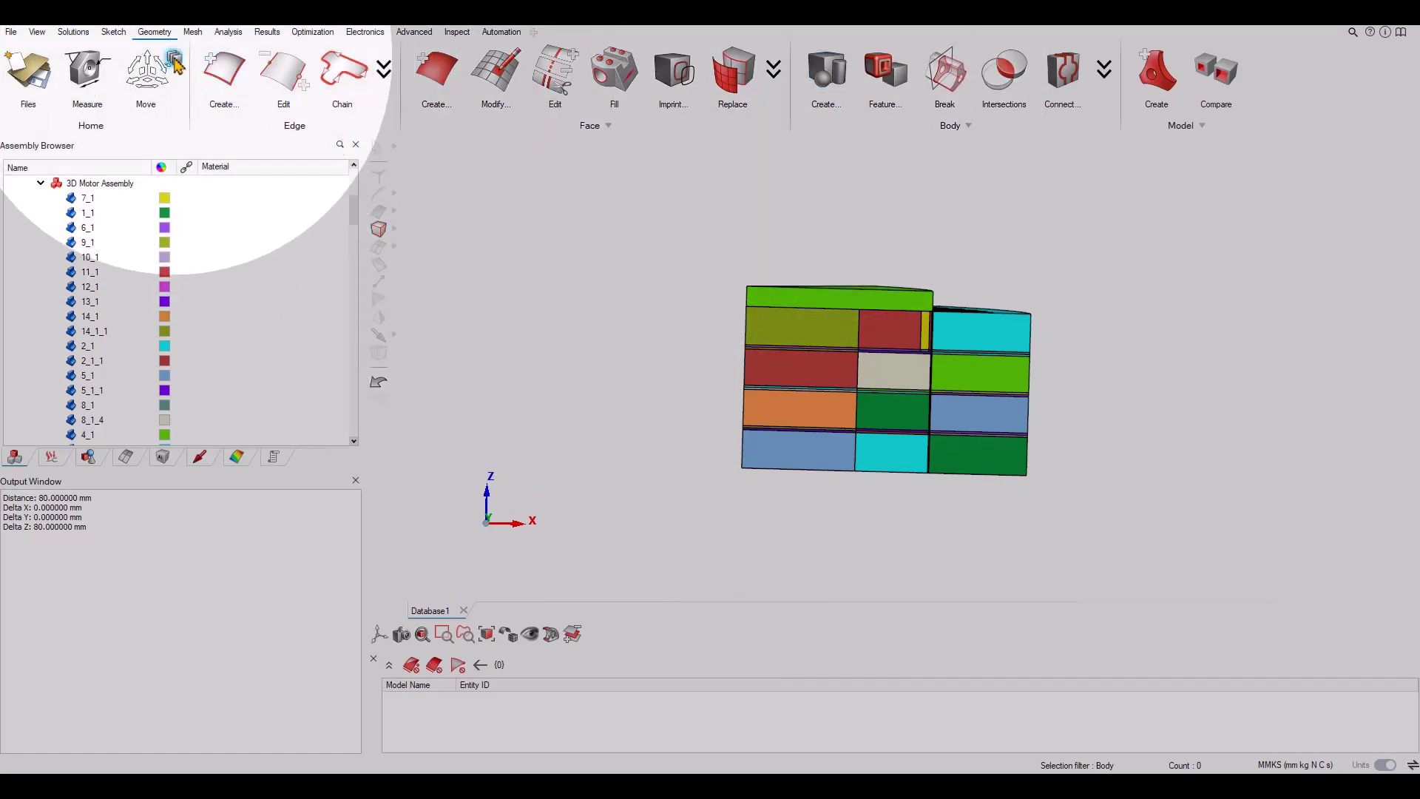
click(263, 268)
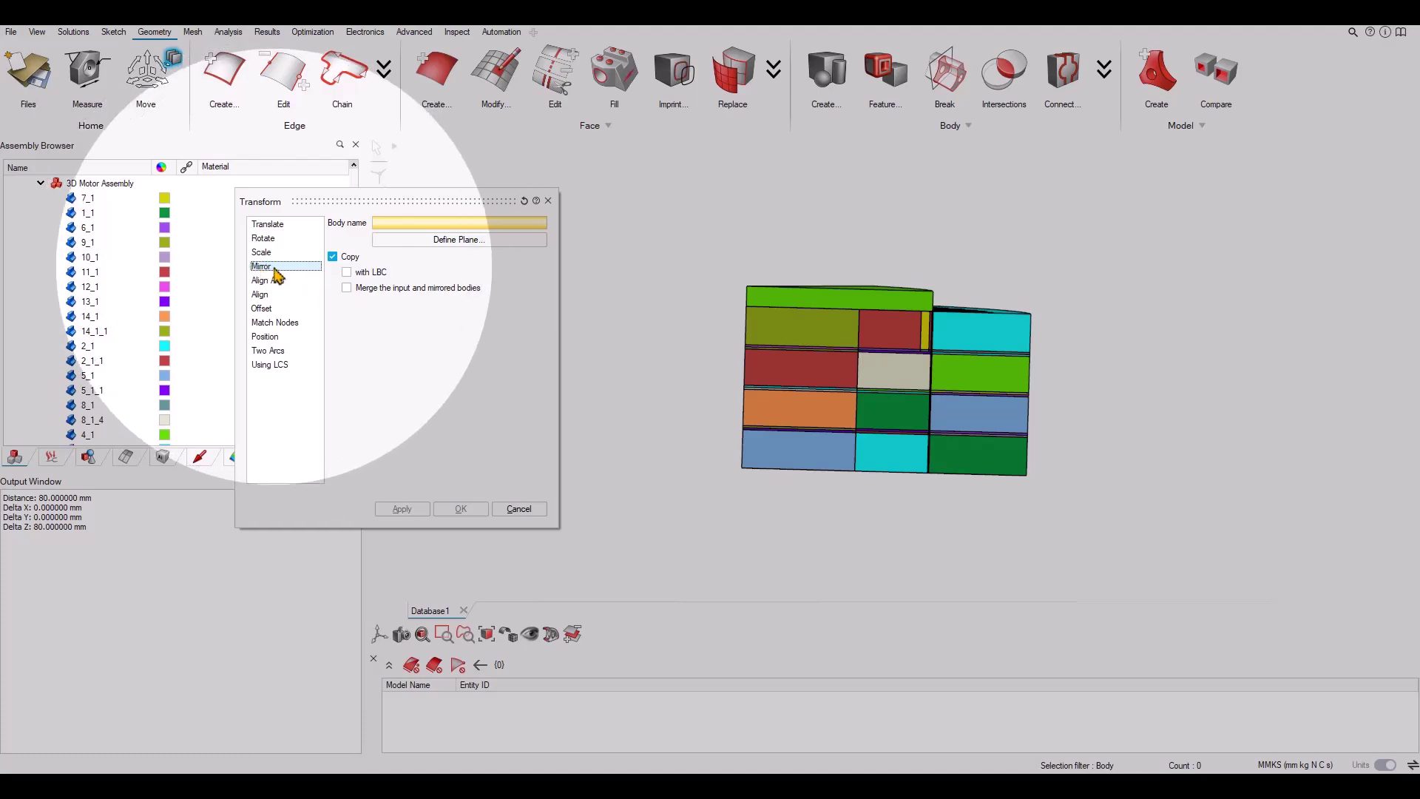
click(819, 299)
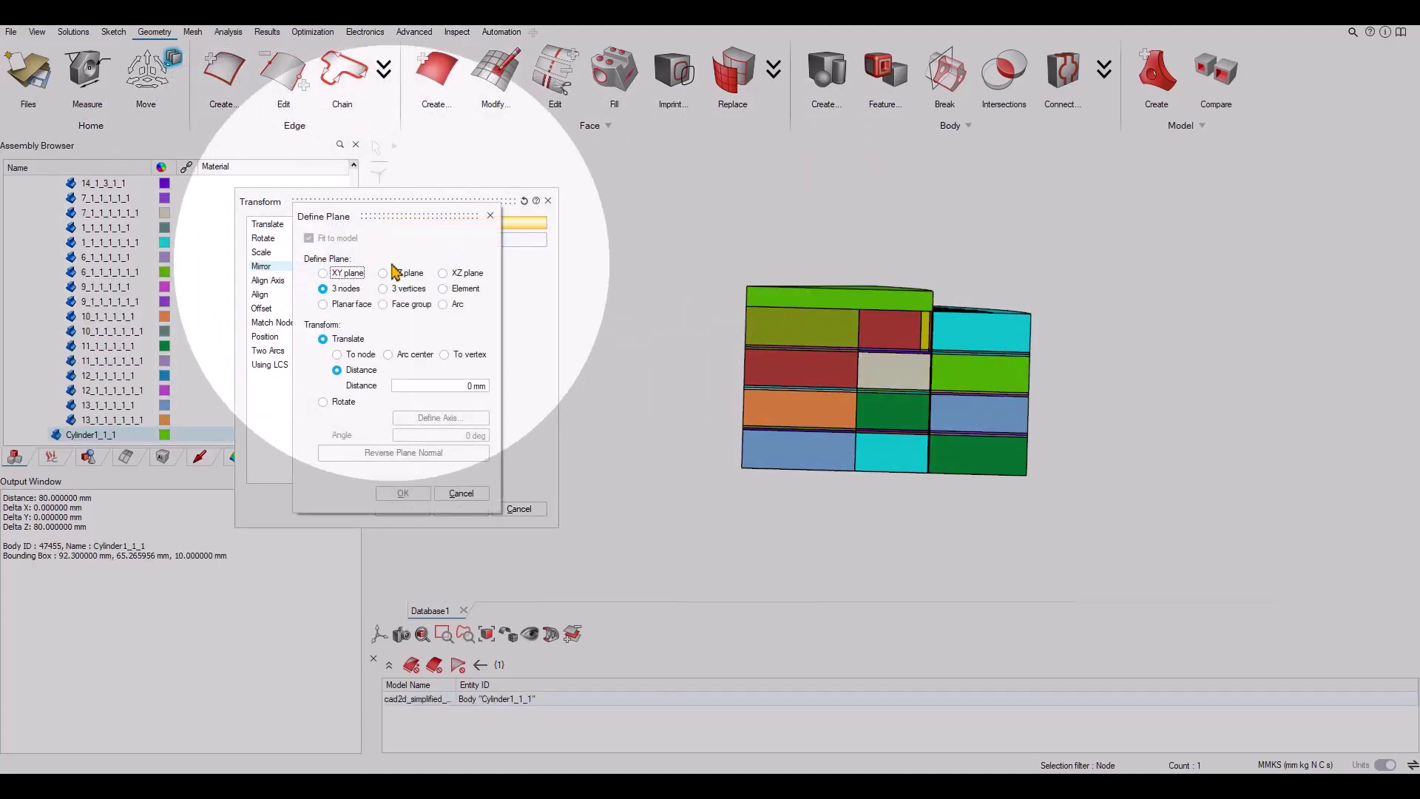
click(348, 273)
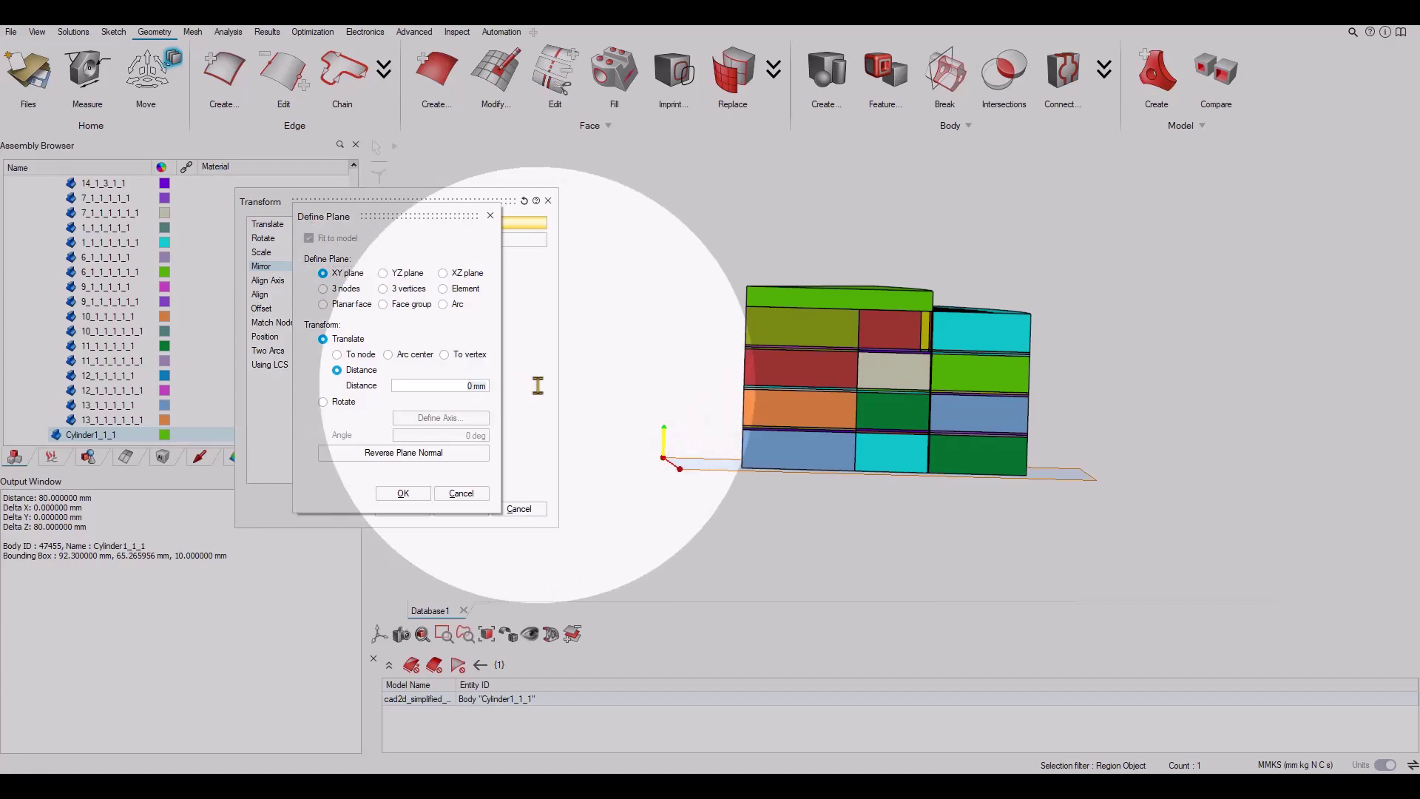
click(404, 494)
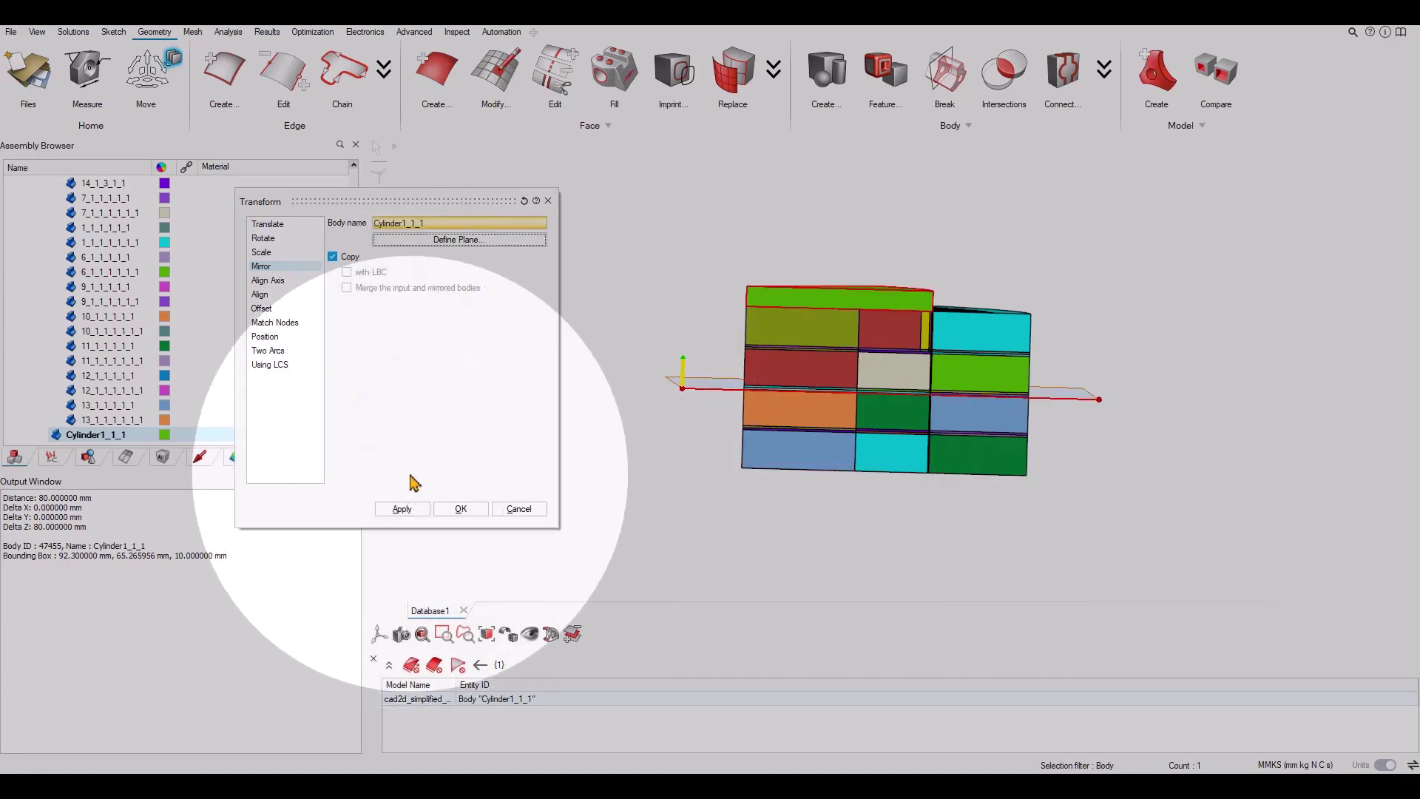
click(332, 257)
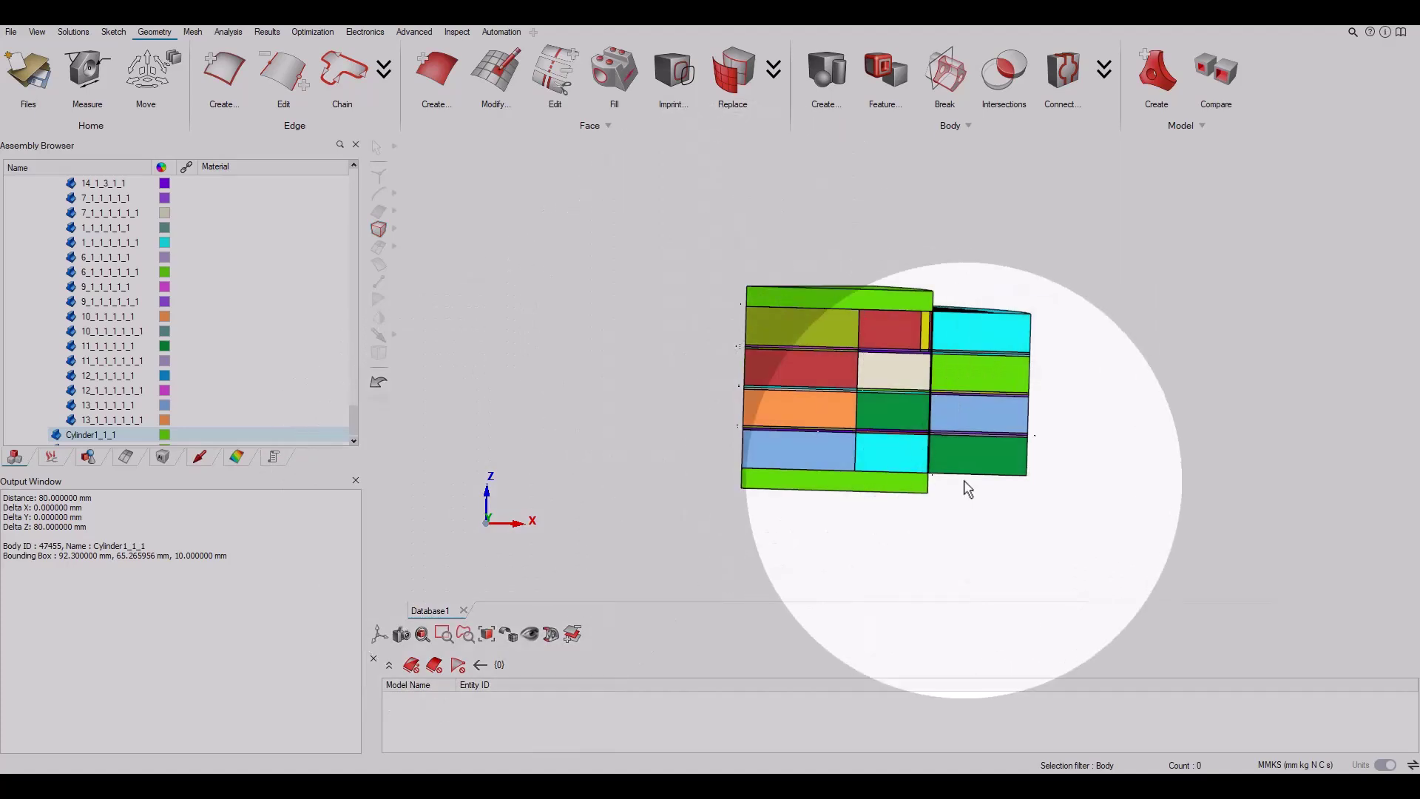
Examine how the upper cylinder sector's outer edge meets the thin air-gap layers between rotor and stator.
middle_drag(967, 481, 889, 328)
scroll(890, 328, up, 10)
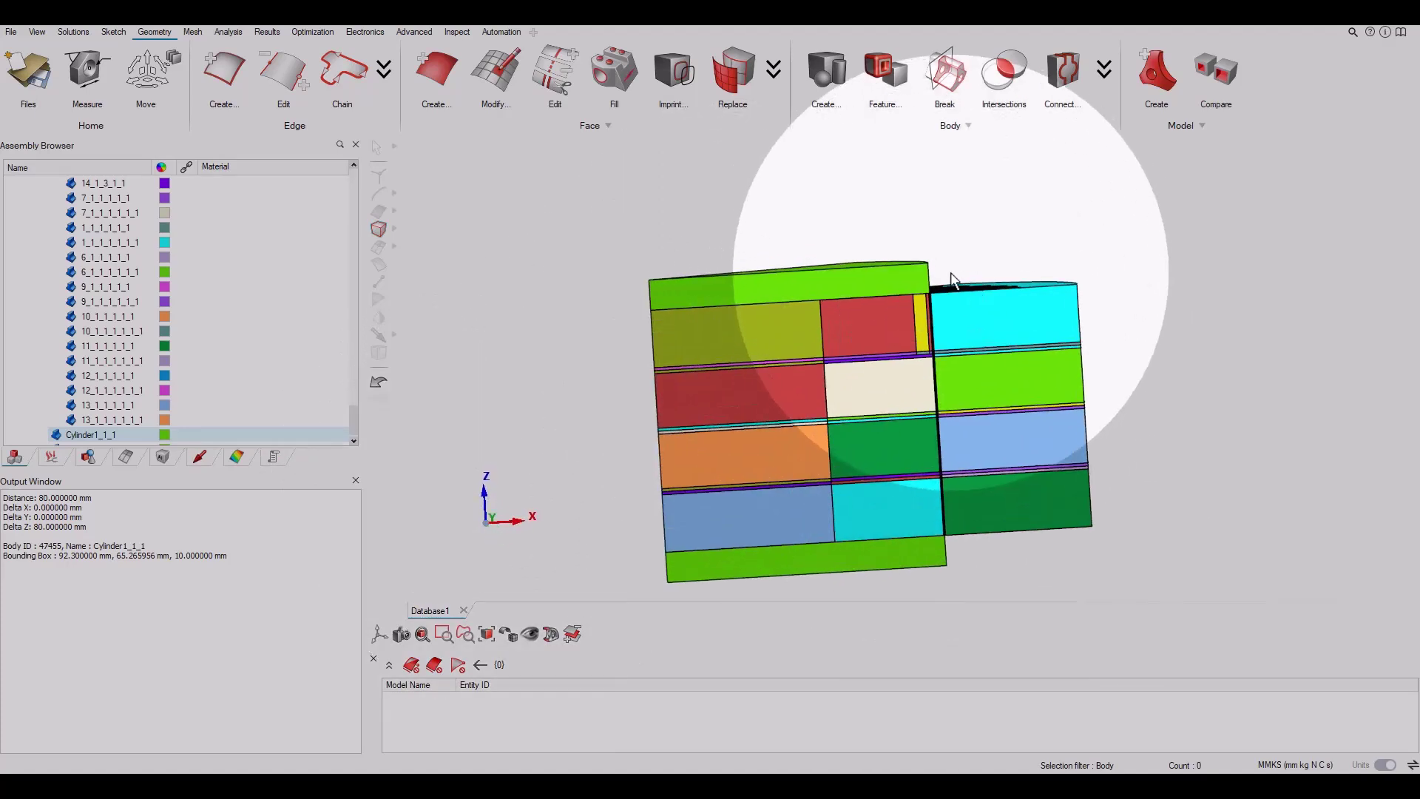
scroll(932, 315, up, 8)
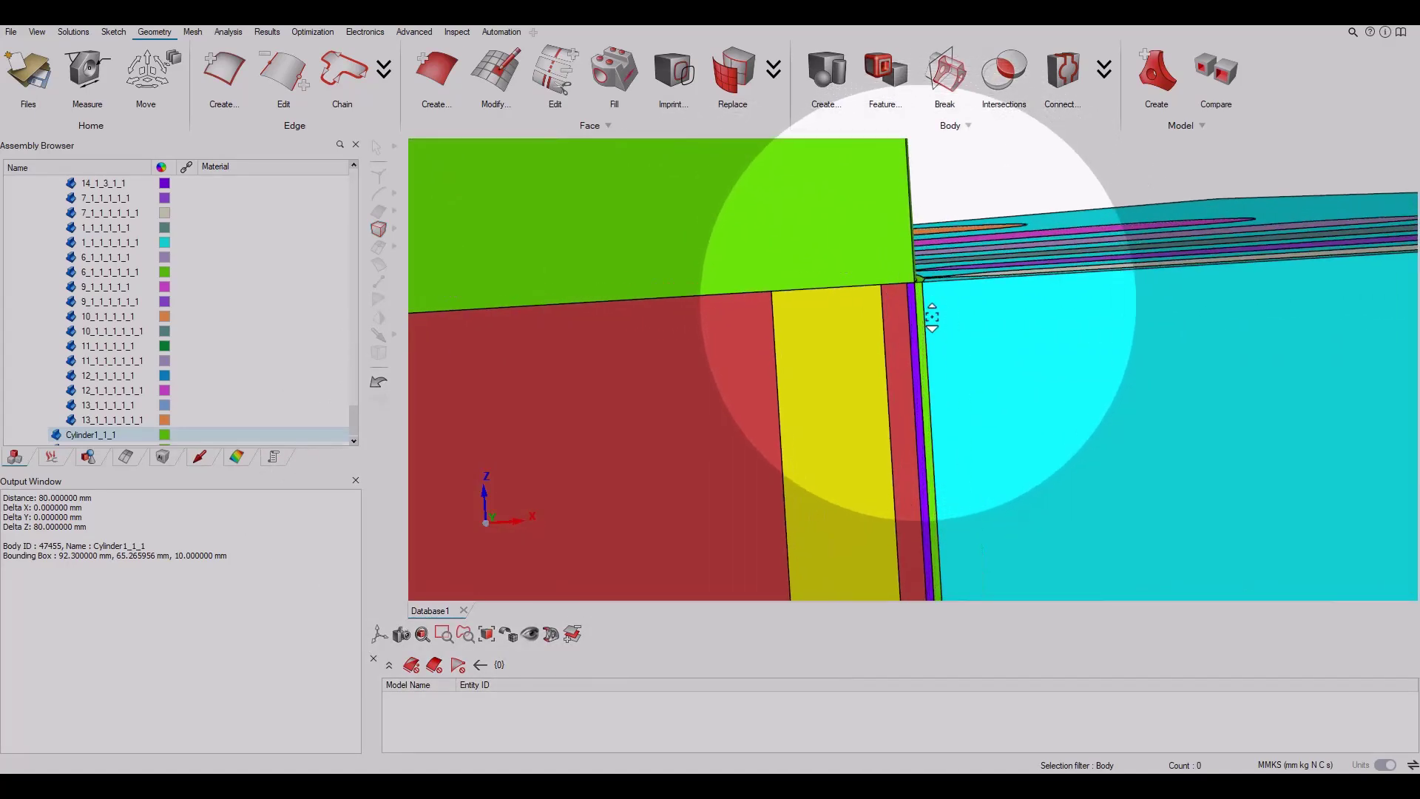
scroll(930, 316, down, 10)
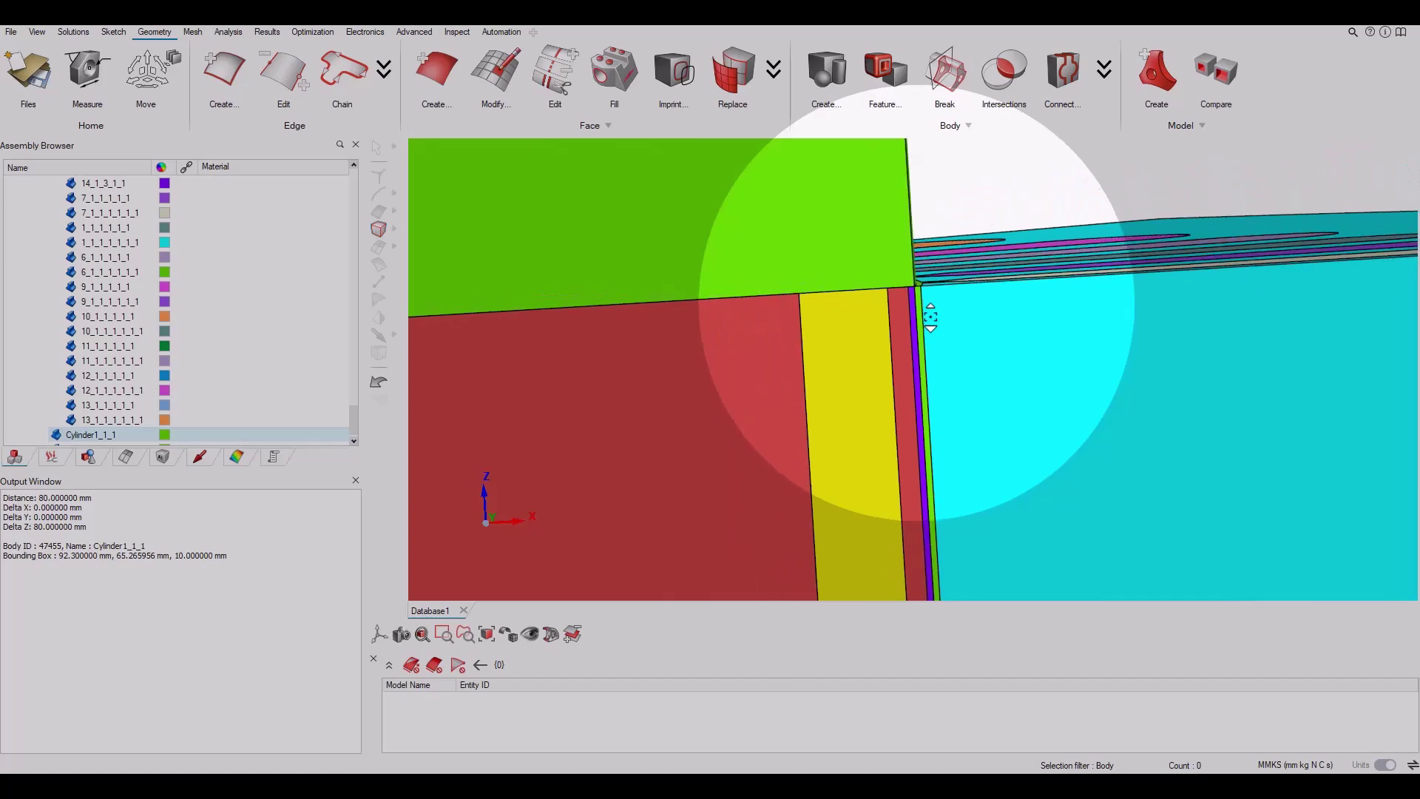
scroll(931, 317, down, 5)
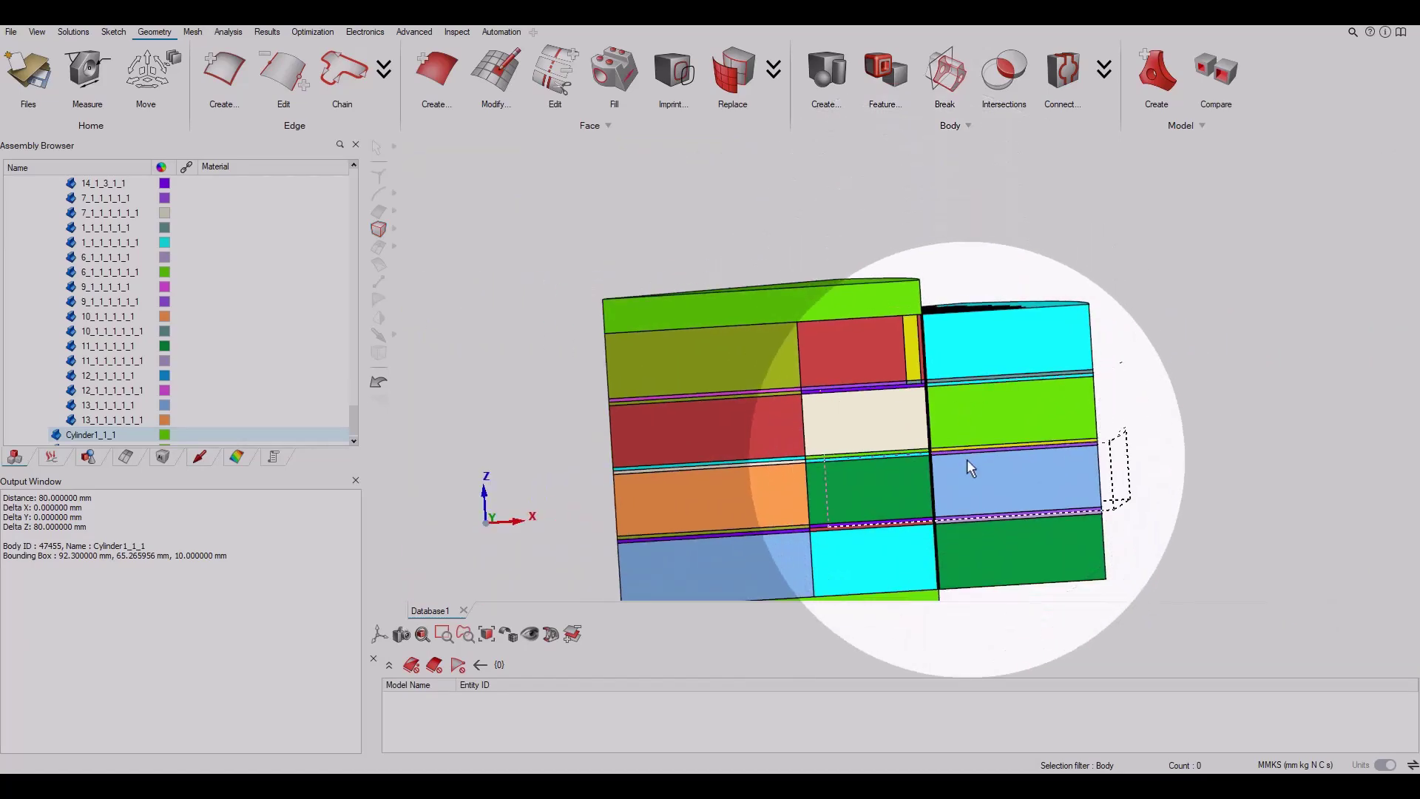
middle_drag(969, 463, 876, 426)
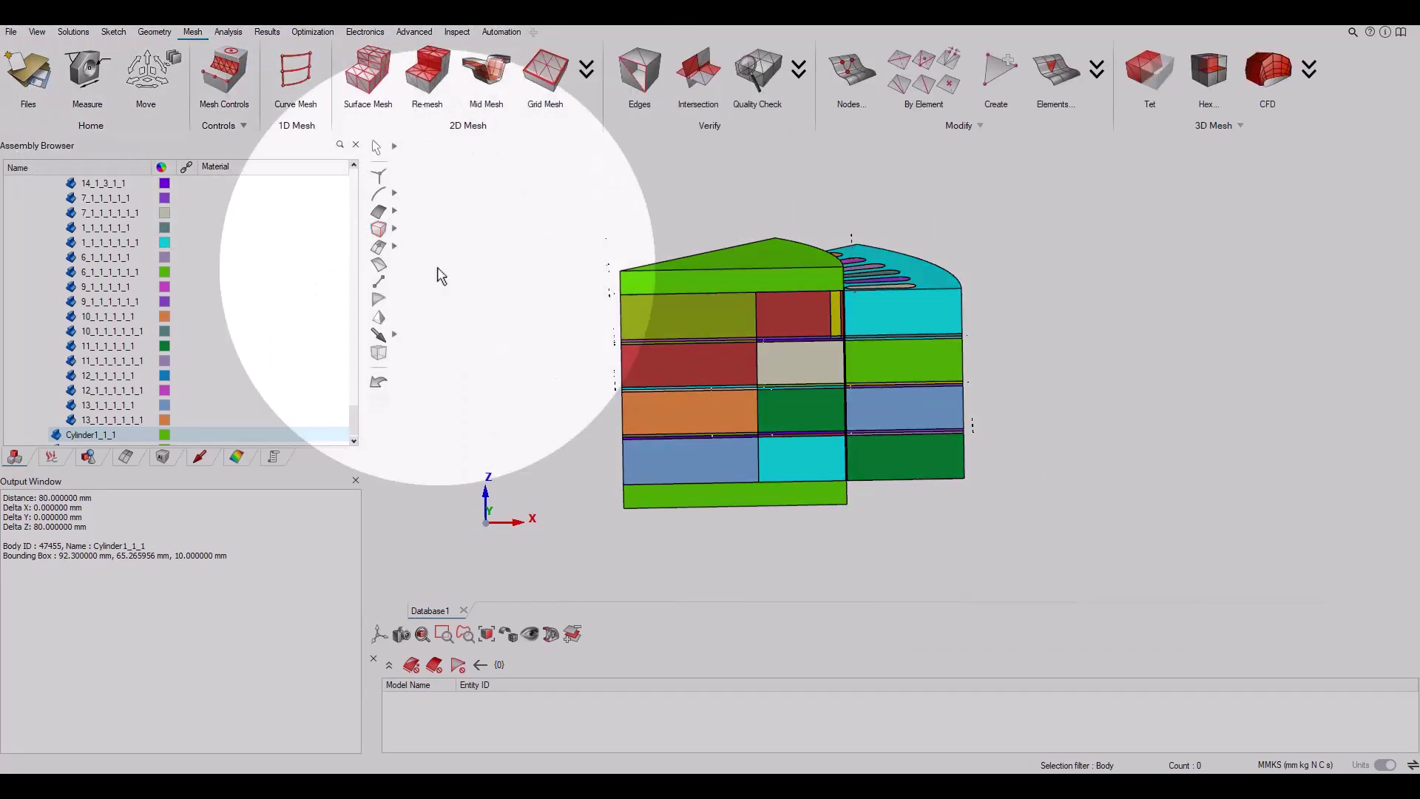
Start an EM Mesh and select all the motor and cylinder bodies for meshing.
shift+middle_drag(469, 293, 516, 285)
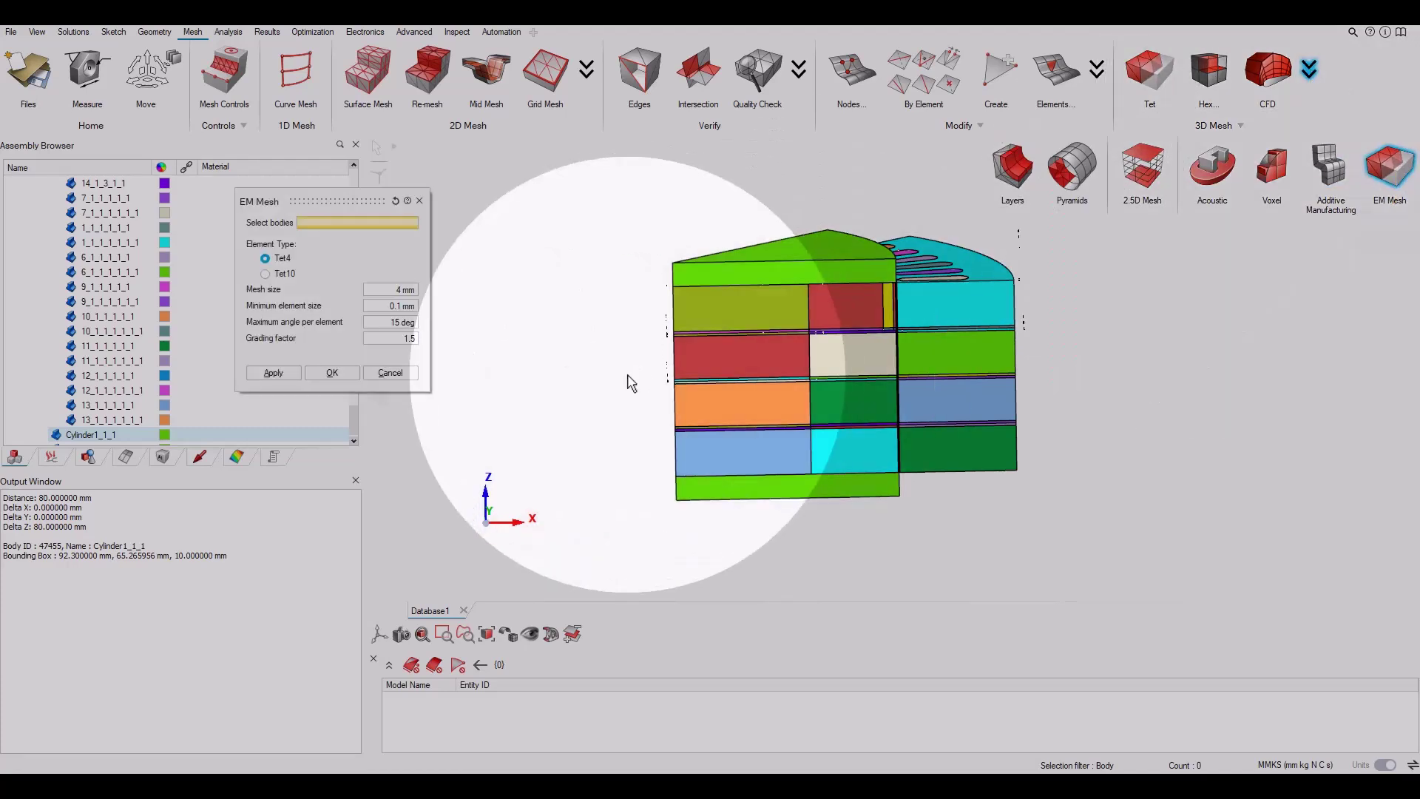
middle_drag(628, 380, 624, 384)
drag(584, 239, 1032, 576)
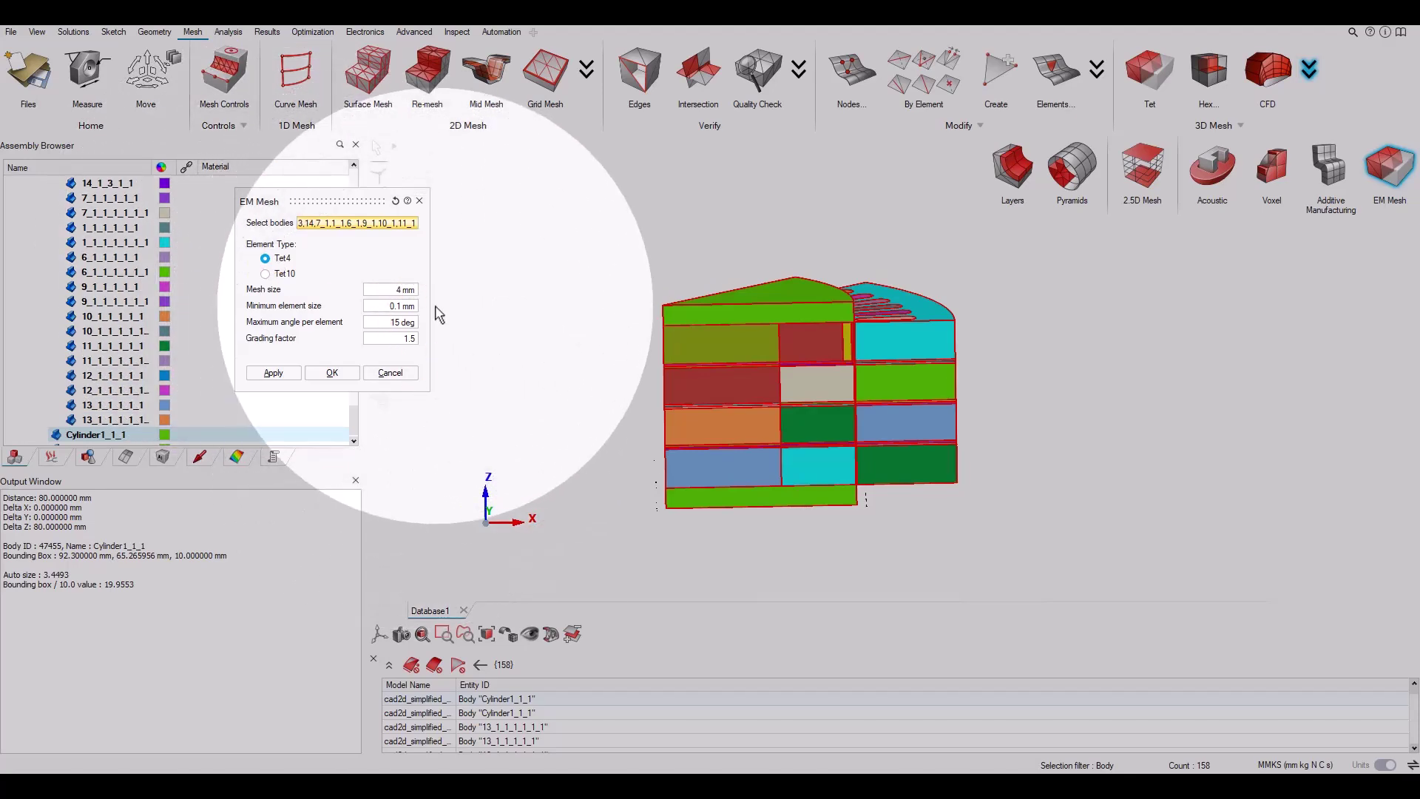
Measure the radial thickness of the thin air-gap layer just outside the cylinder sector at the motor's top edge.
scroll(833, 380, up, 2)
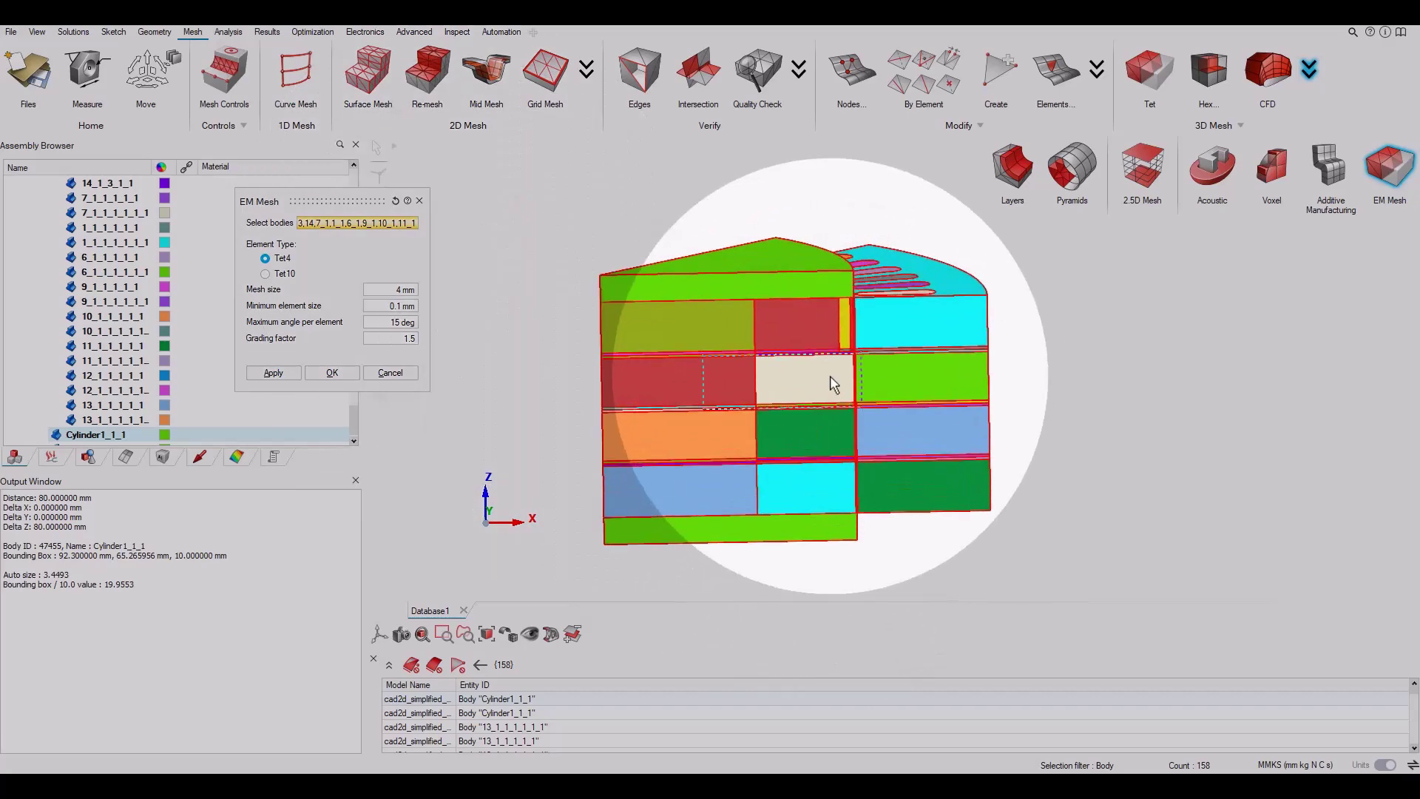
click(87, 74)
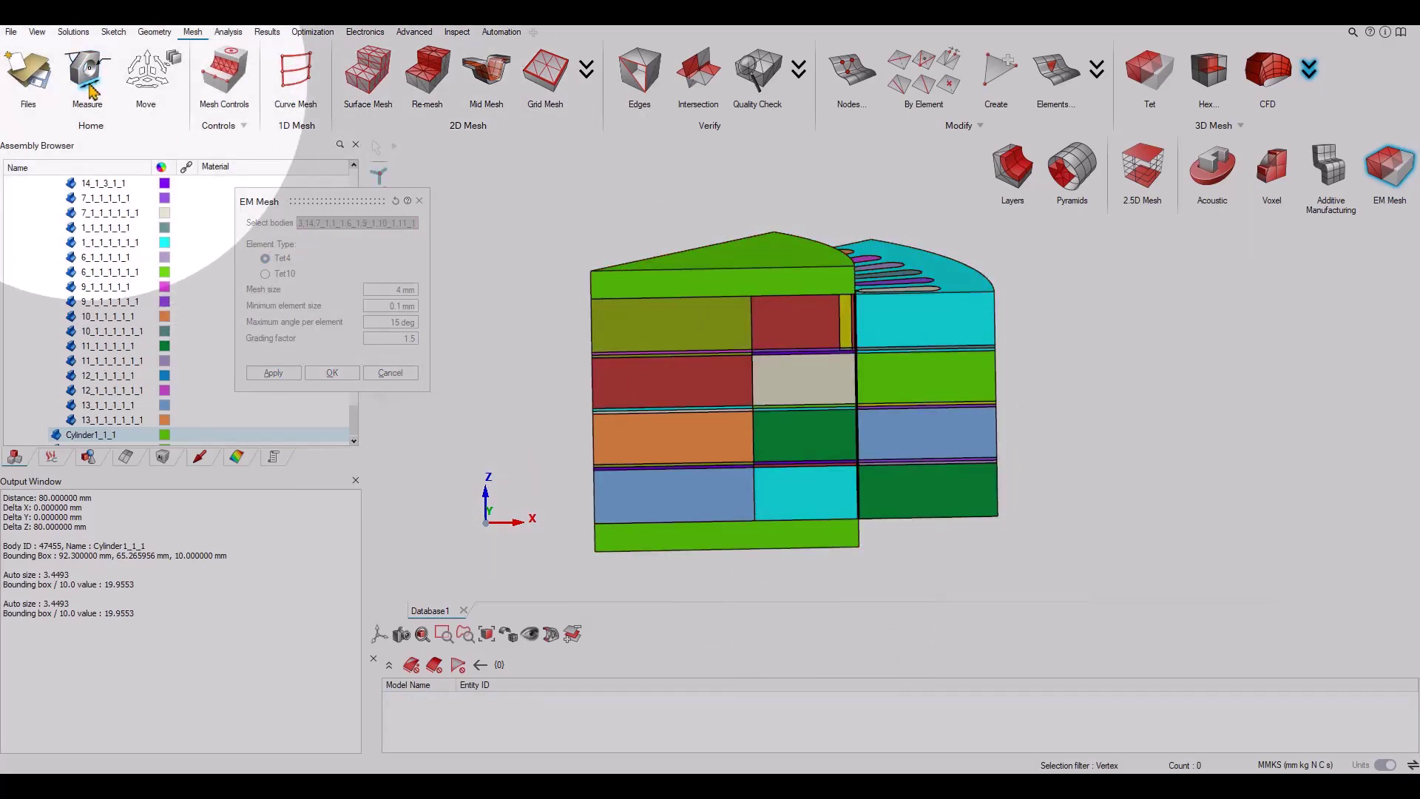
scroll(858, 303, up, 6)
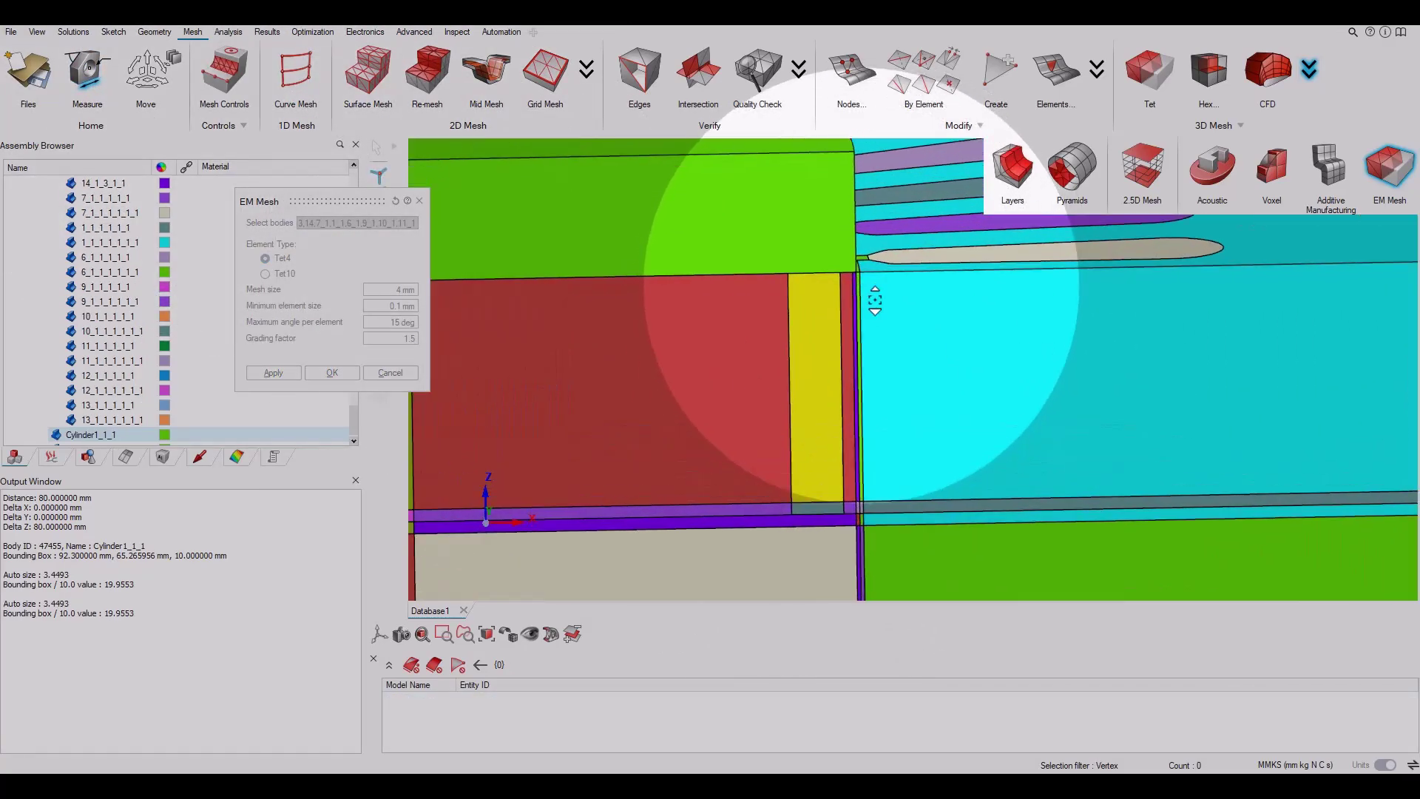
scroll(875, 300, up, 3)
click(863, 263)
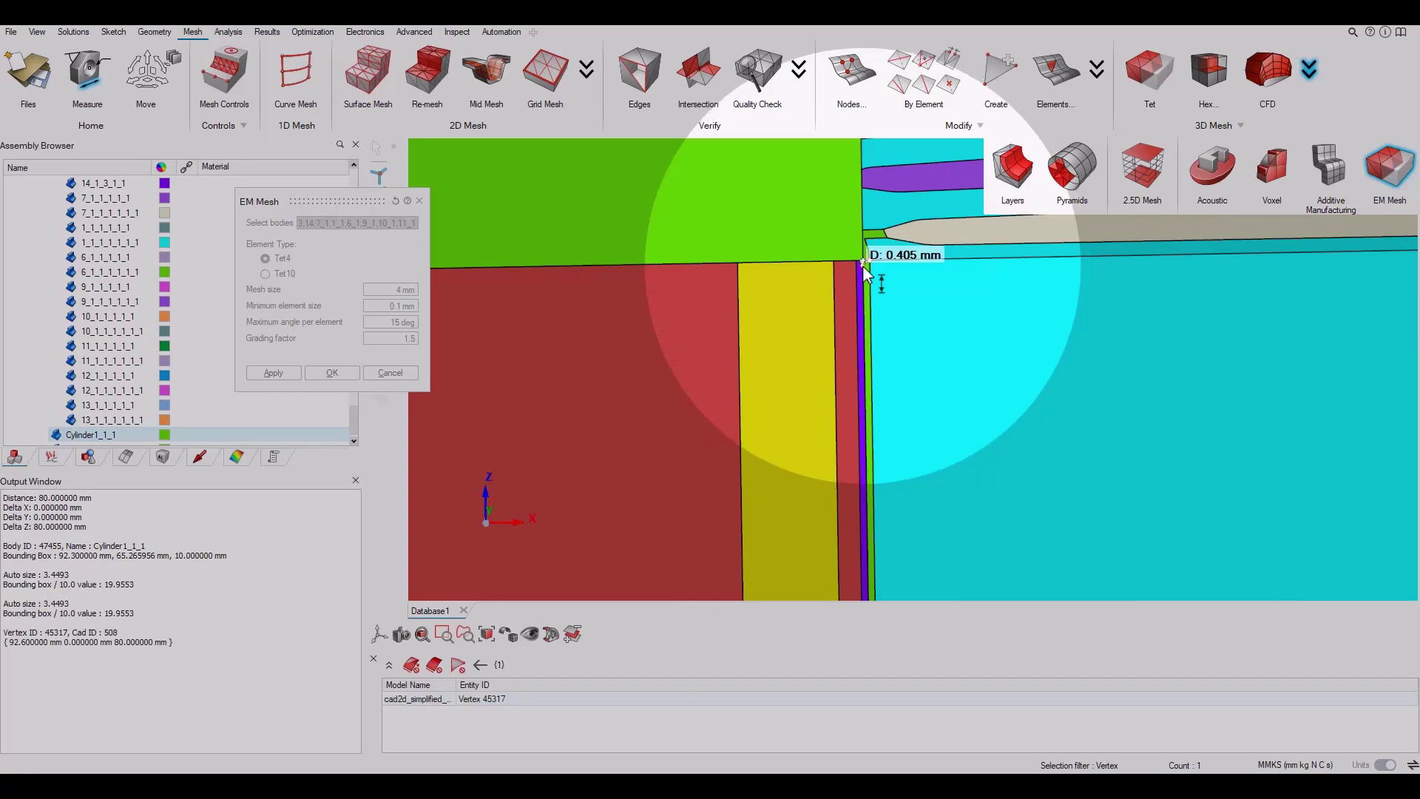
click(863, 262)
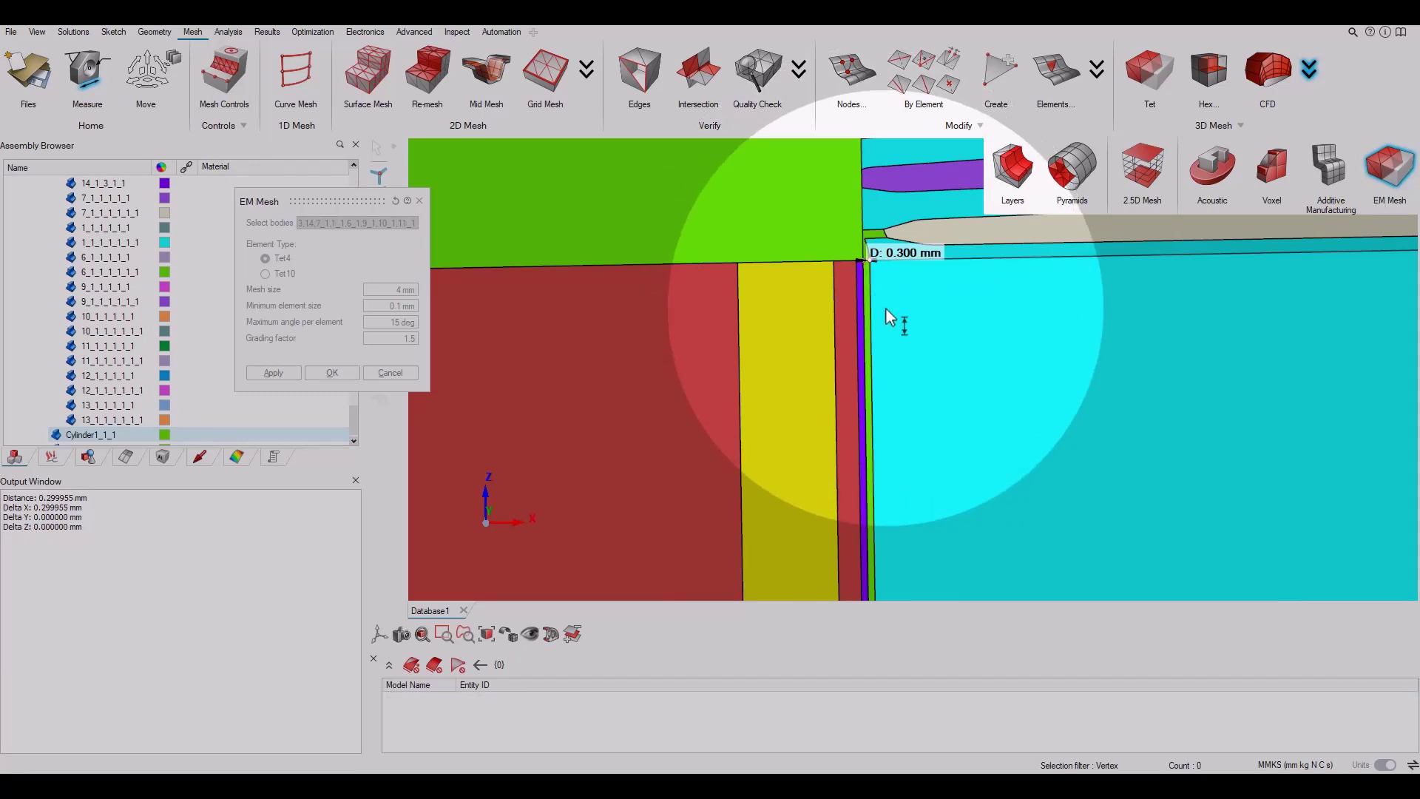
click(87, 74)
scroll(912, 386, down, 1)
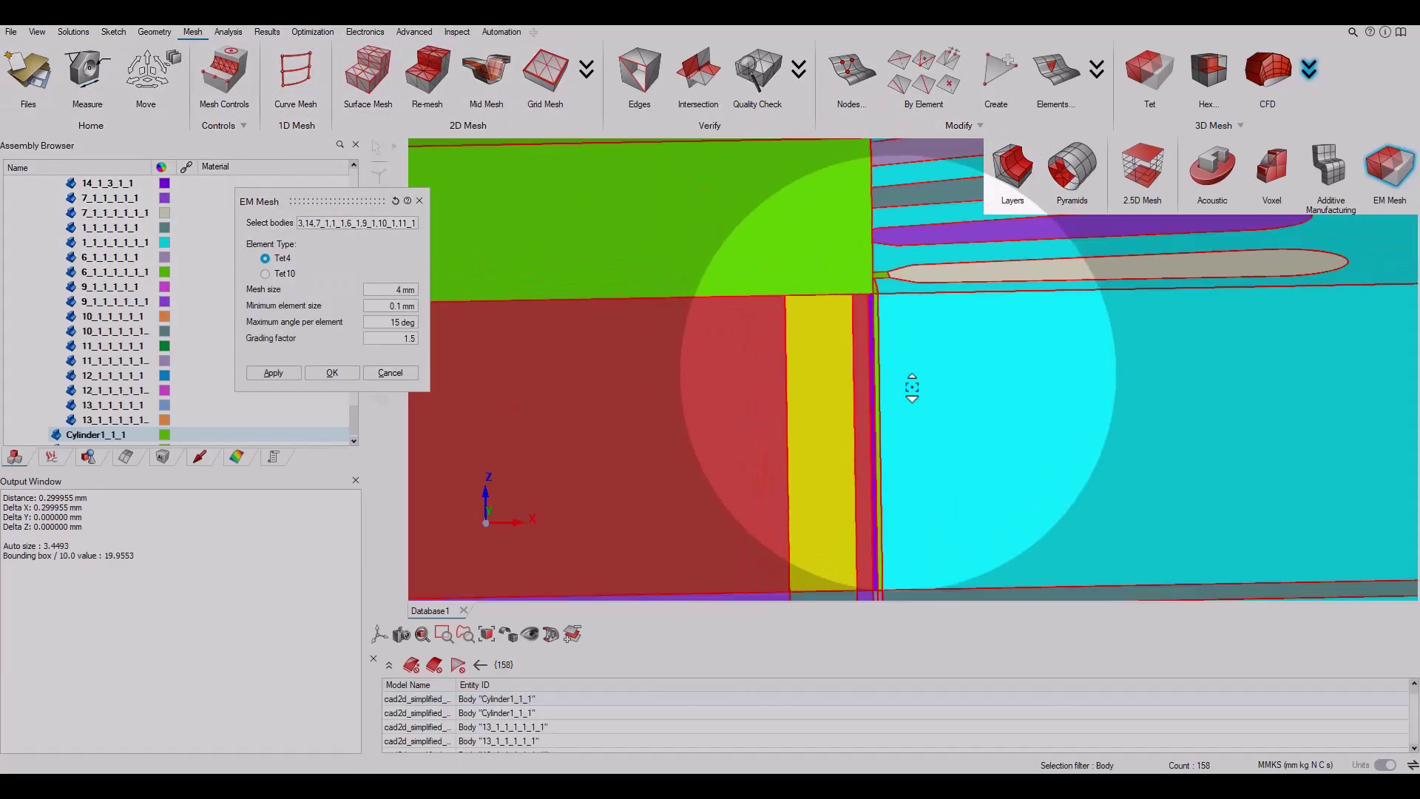
Generate the EM Mesh on all selected bodies with Tet4 elements, 4 mm mesh size, 0.1 mm minimum, 15 deg maximum angle and 1.5 grading.
scroll(912, 387, down, 5)
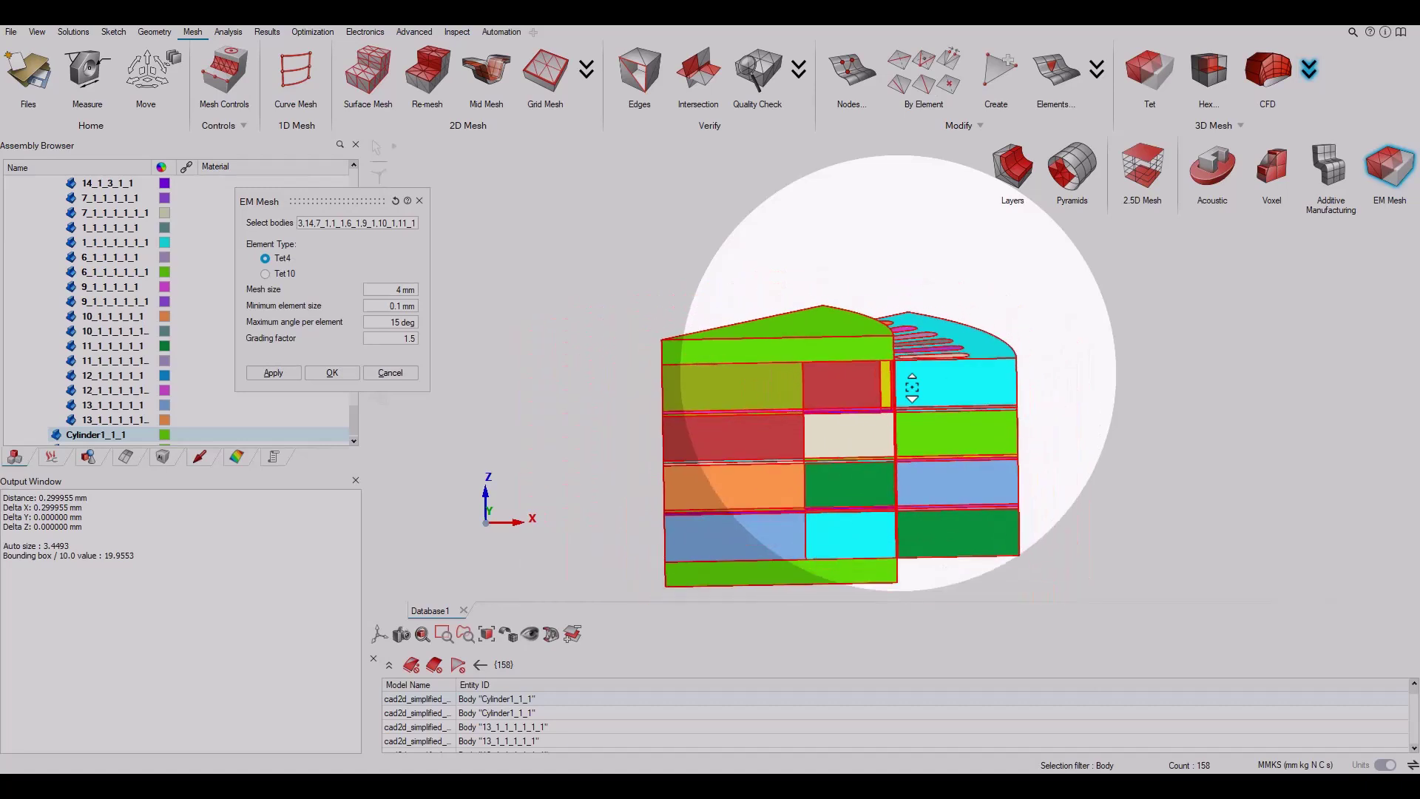
scroll(912, 387, down, 1)
click(332, 373)
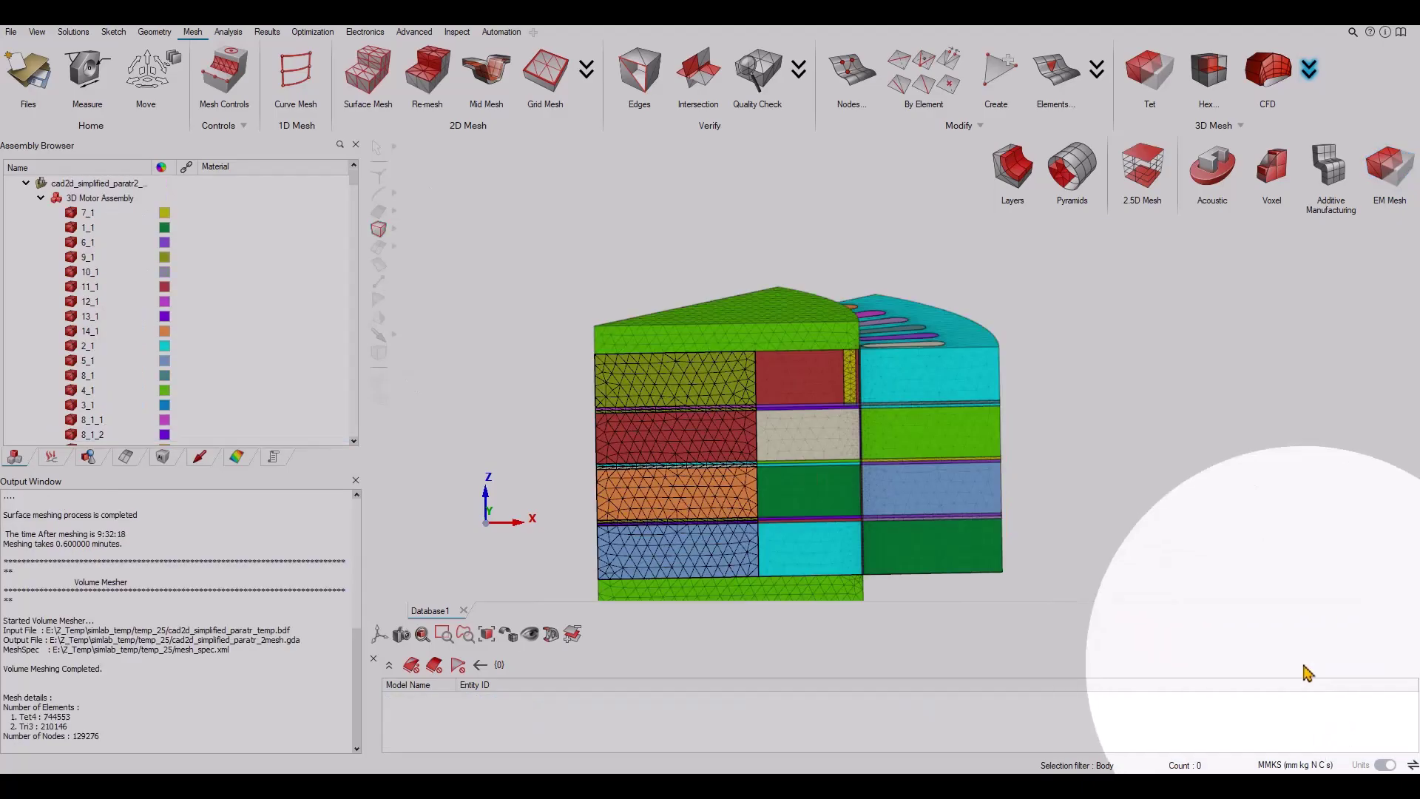
scroll(856, 350, up, 10)
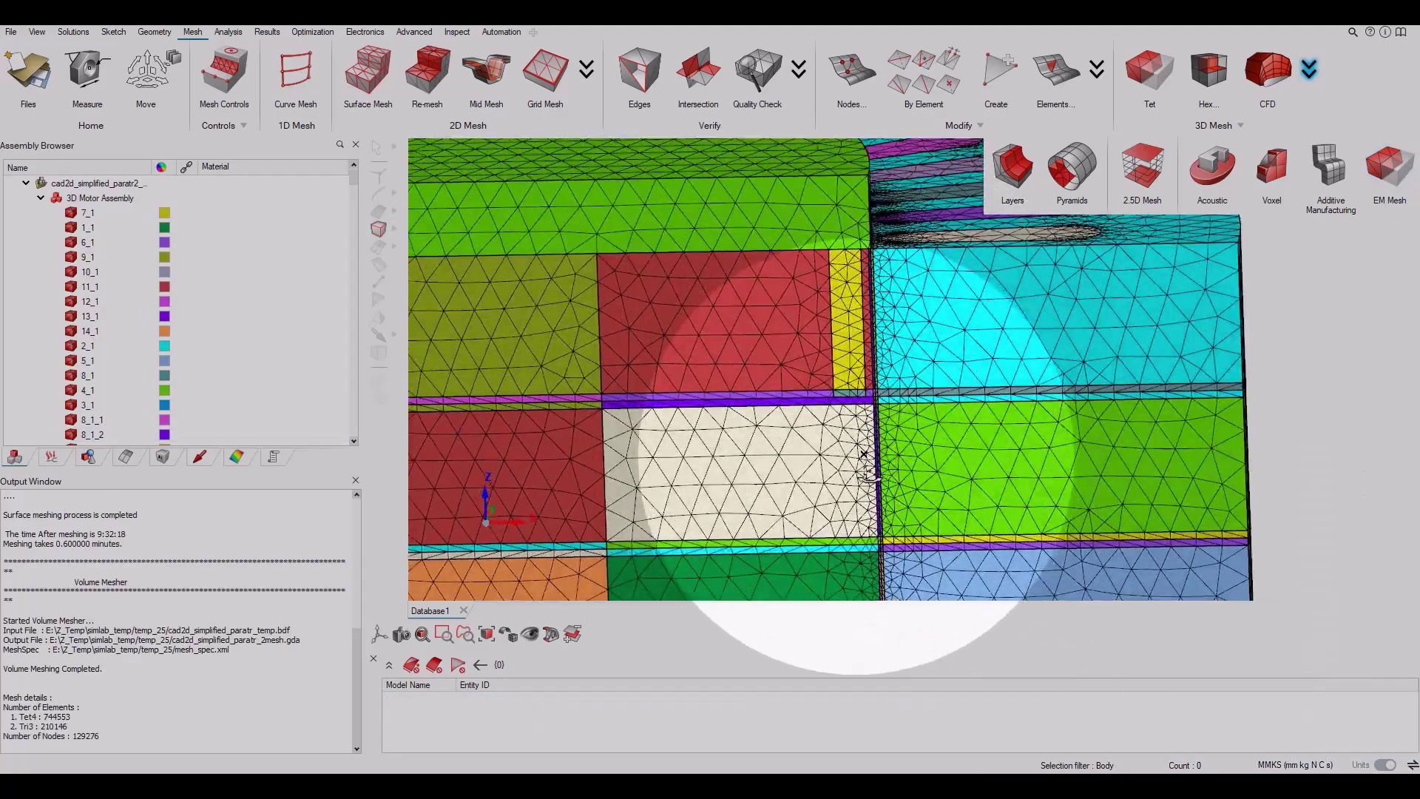
middle_drag(836, 540, 929, 444)
scroll(877, 527, down, 5)
middle_drag(876, 527, 570, 475)
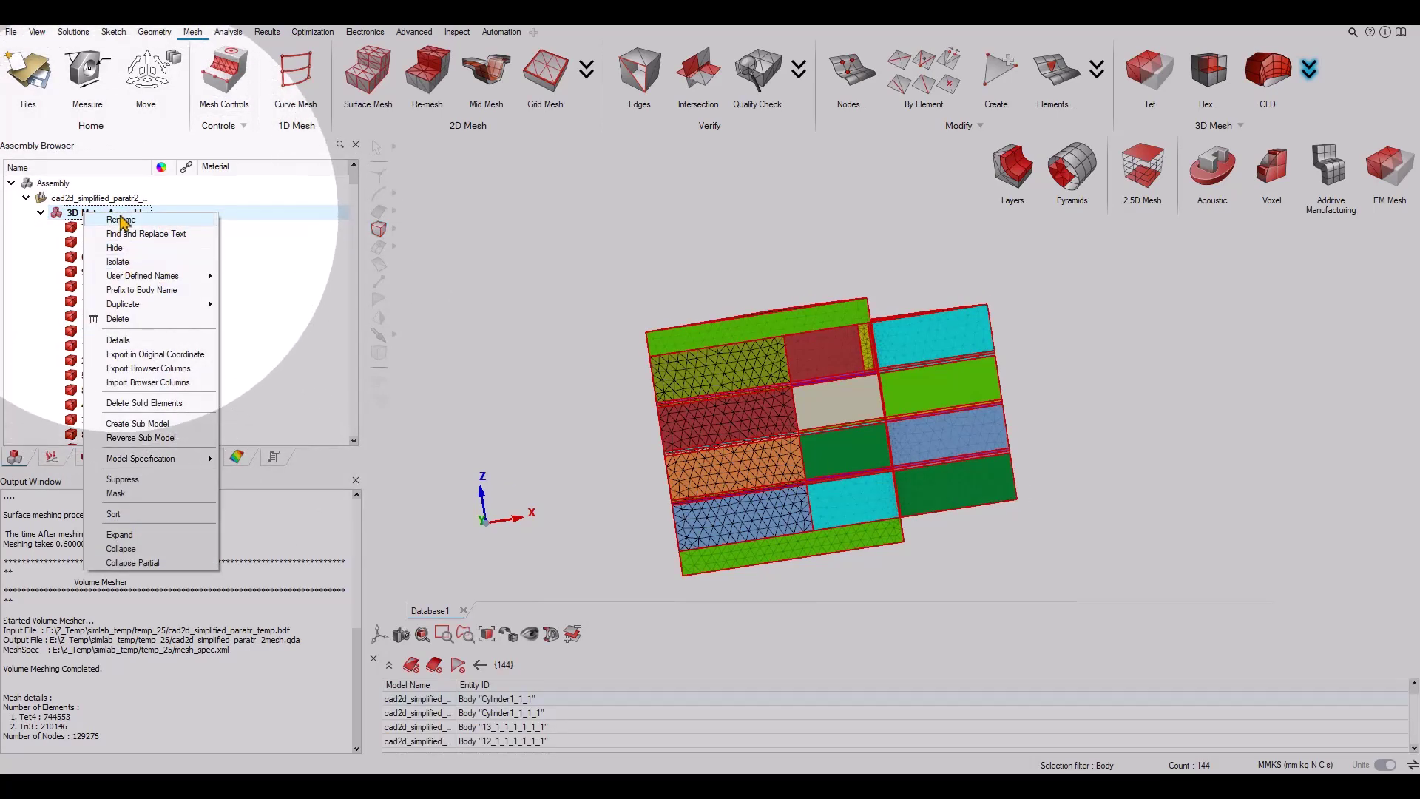
Delete the meshed 3D Motor Assembly and the cad2d_simplified_paratr.gda mesh model, and show only the CAD 3D Motor Assembly.
click(117, 318)
click(727, 414)
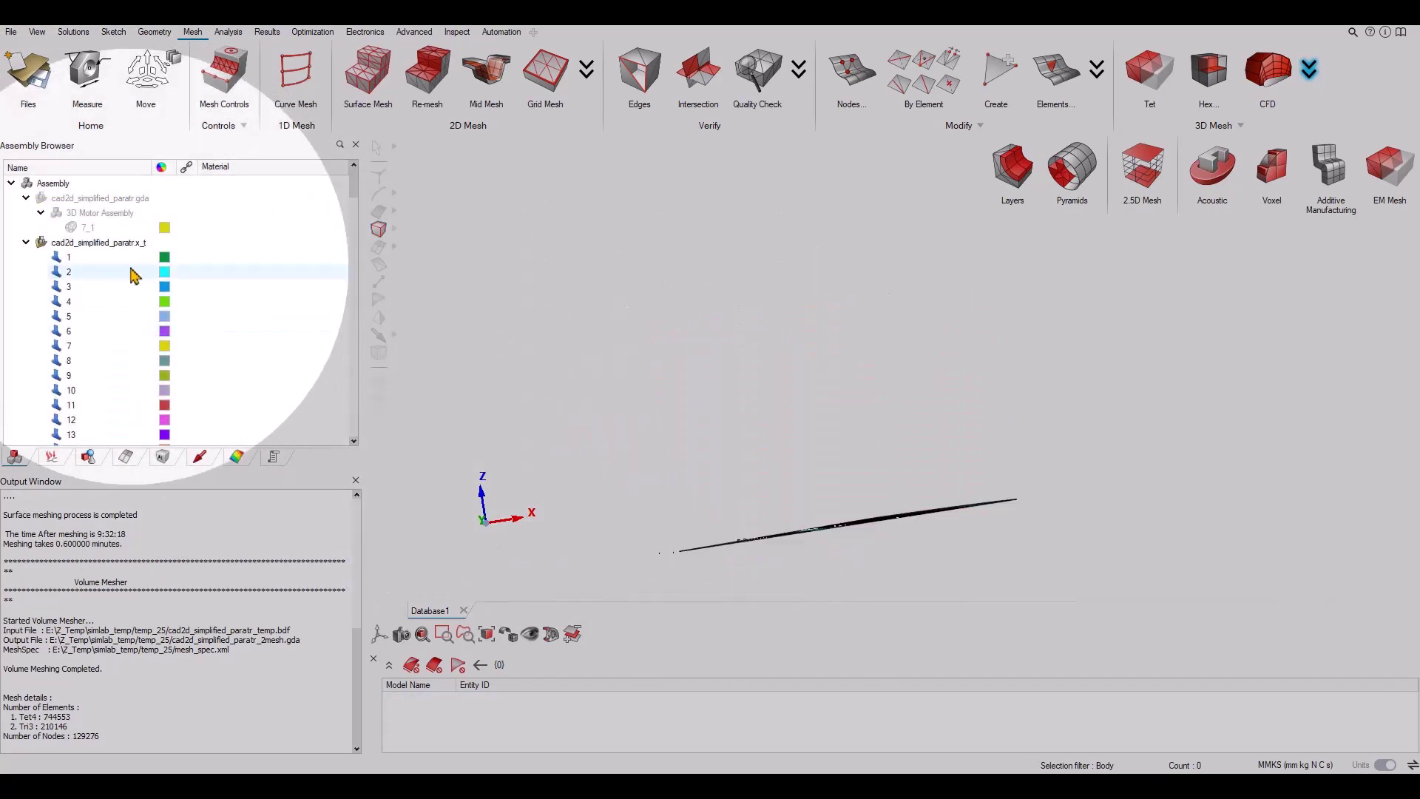
click(42, 200)
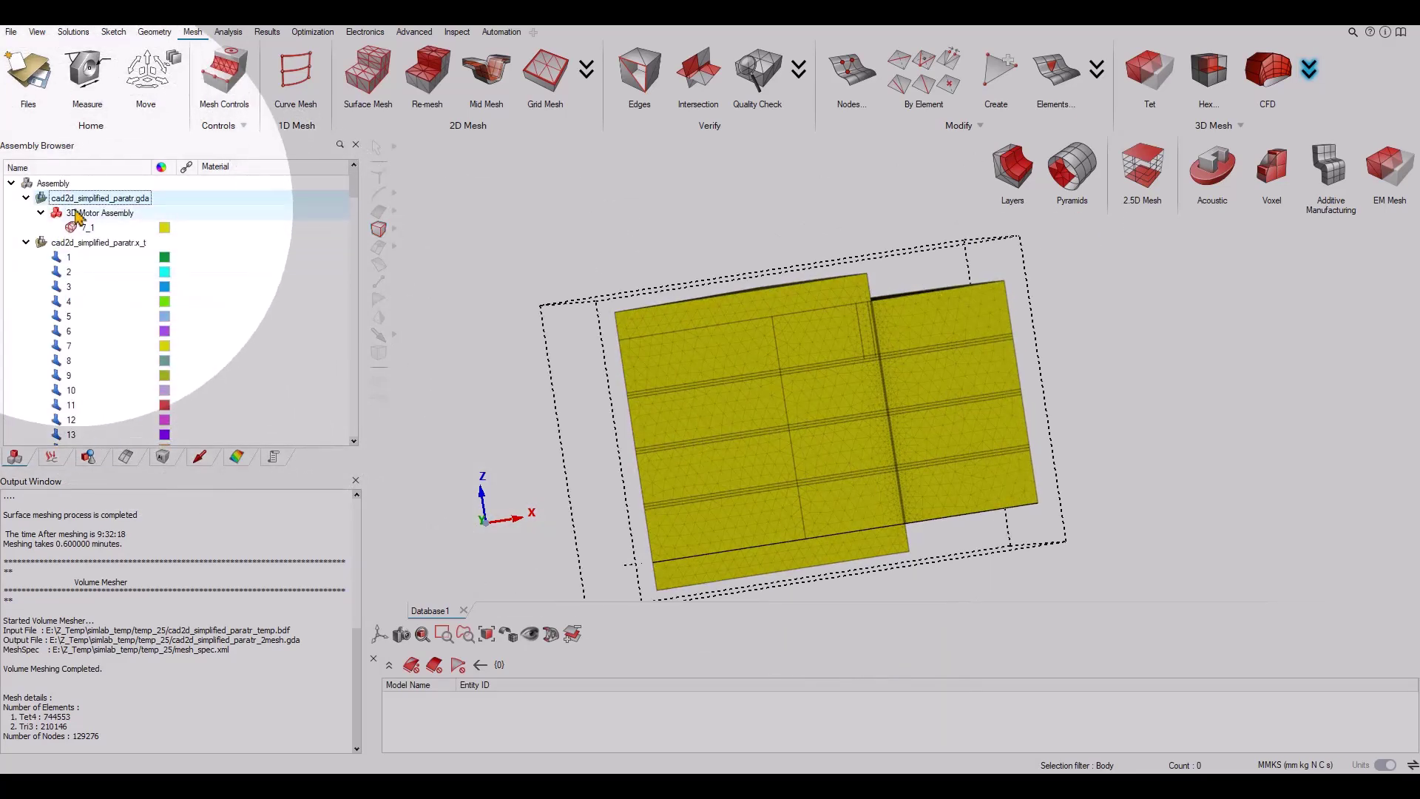
click(113, 288)
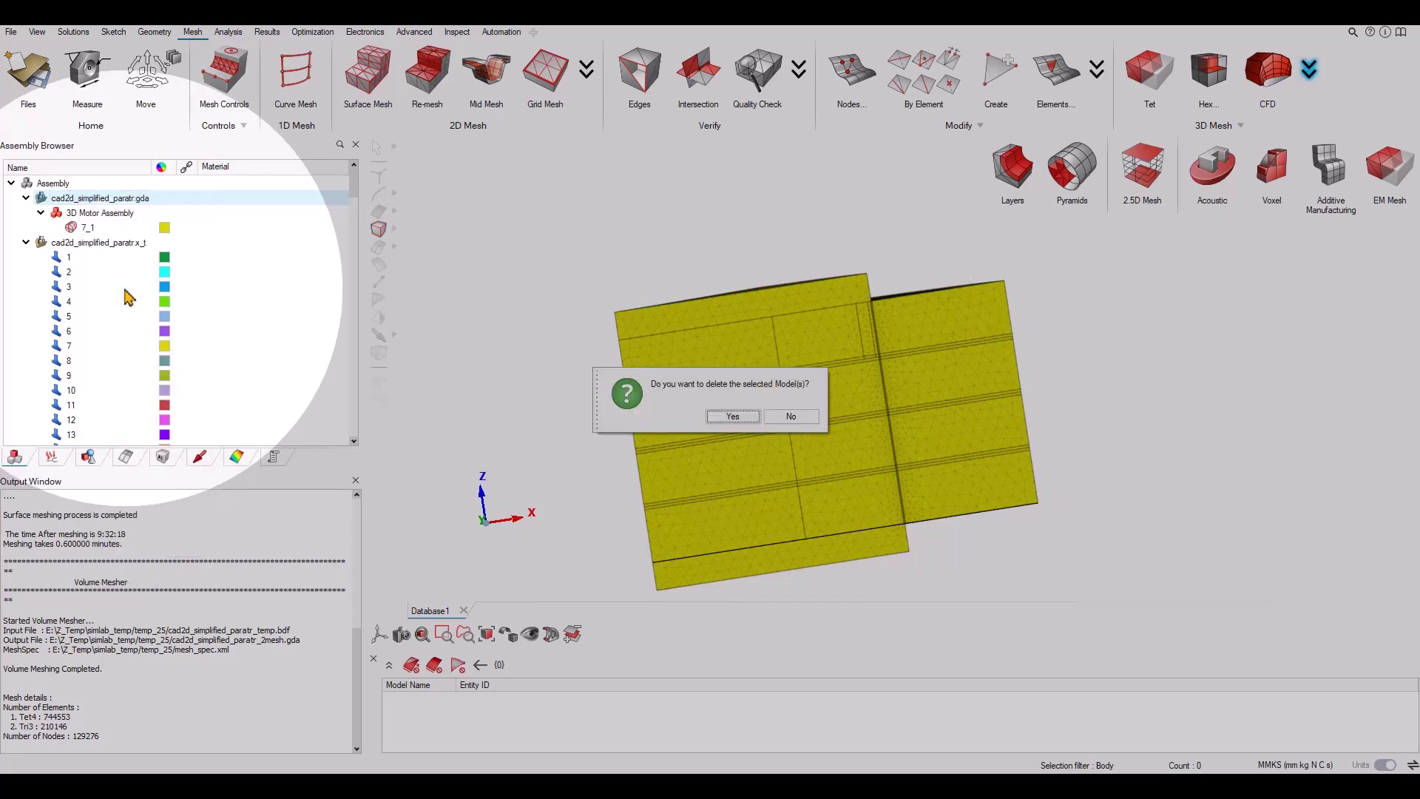
click(729, 413)
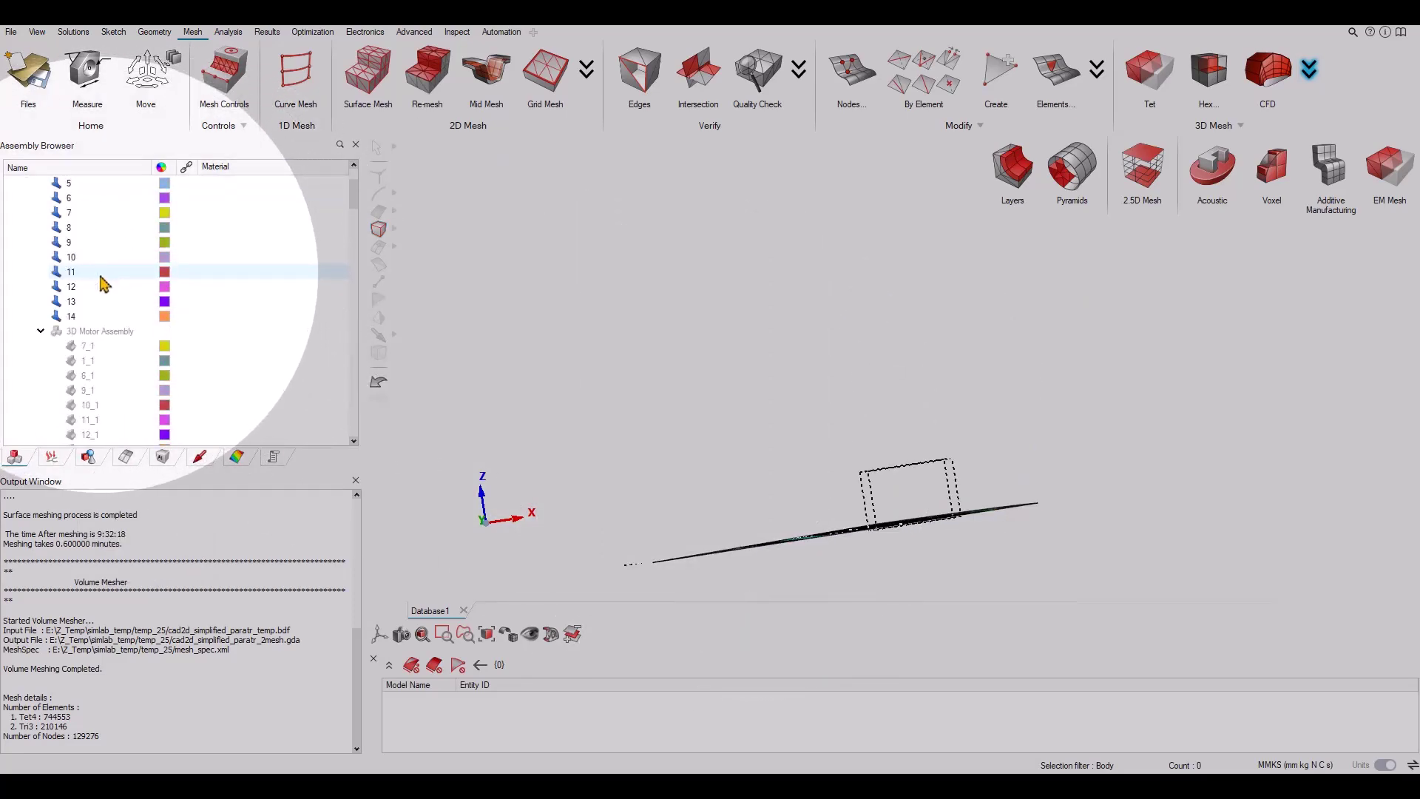
scroll(62, 247, up, 2)
click(57, 421)
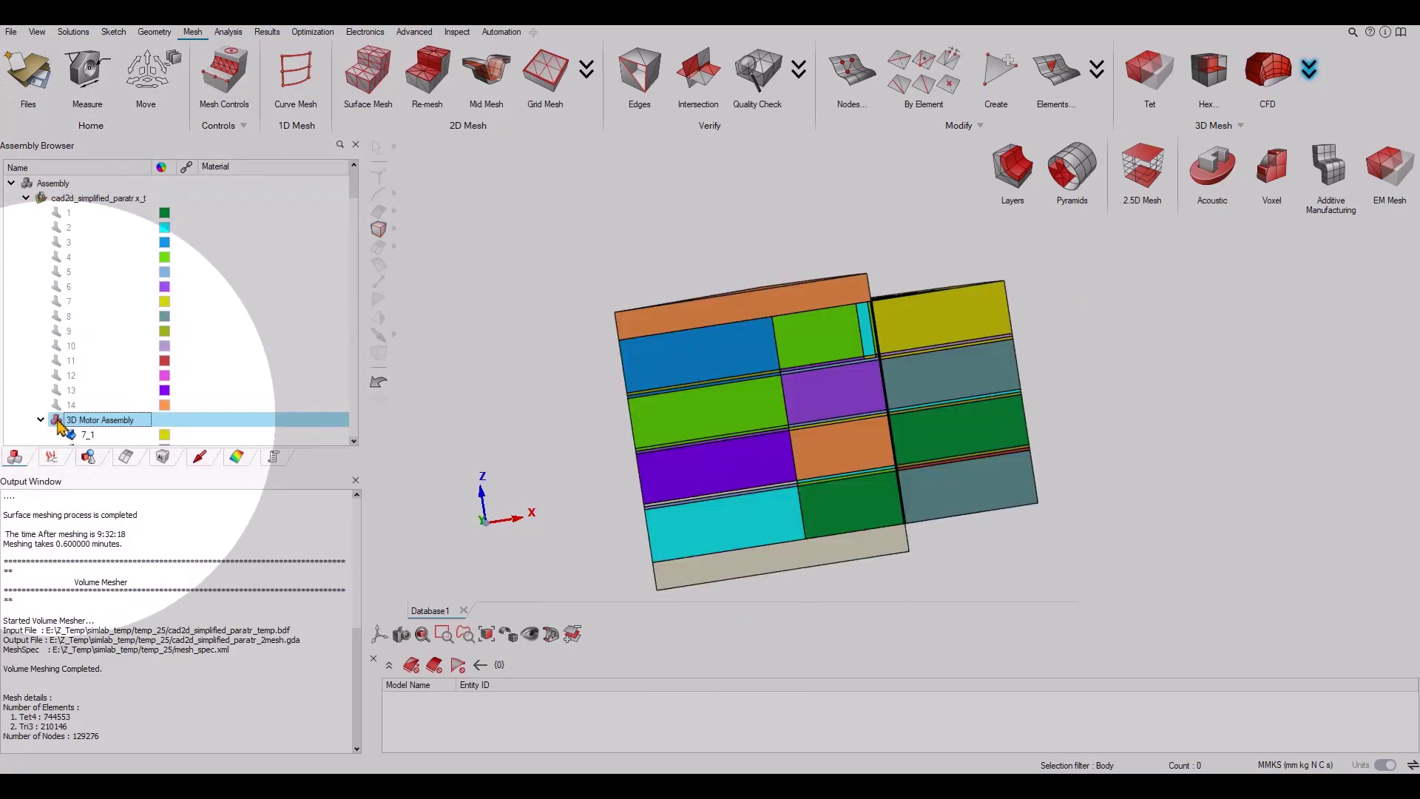
scroll(858, 486, up, 2)
mouse_move(851, 482)
middle_down()
mouse_move(790, 528)
mouse_move(858, 503)
middle_up()
scroll(857, 518, down, 2)
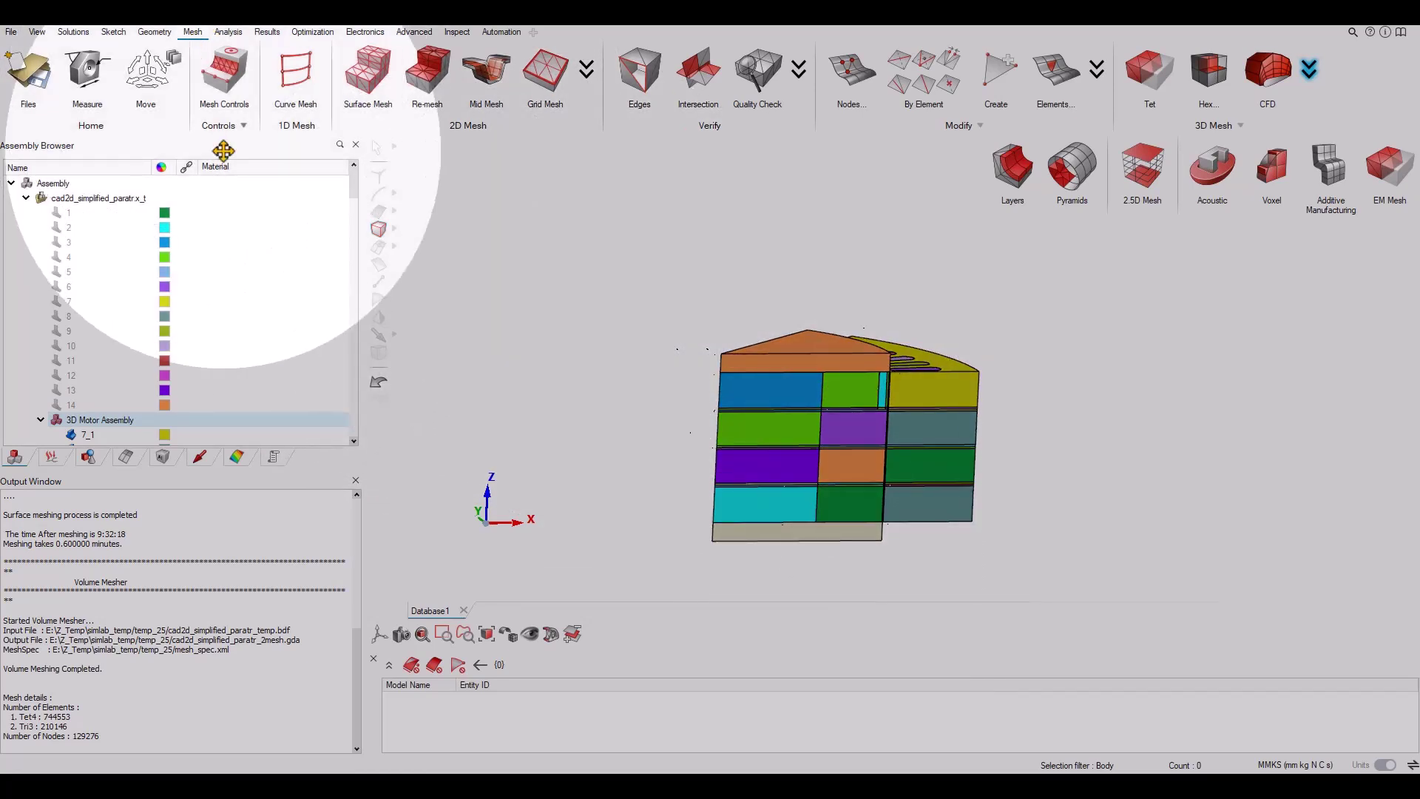
Start a Symmetry Mesh control with angular symmetry and select all coplanar faces on one radial cut side as the copied-from faces.
click(225, 74)
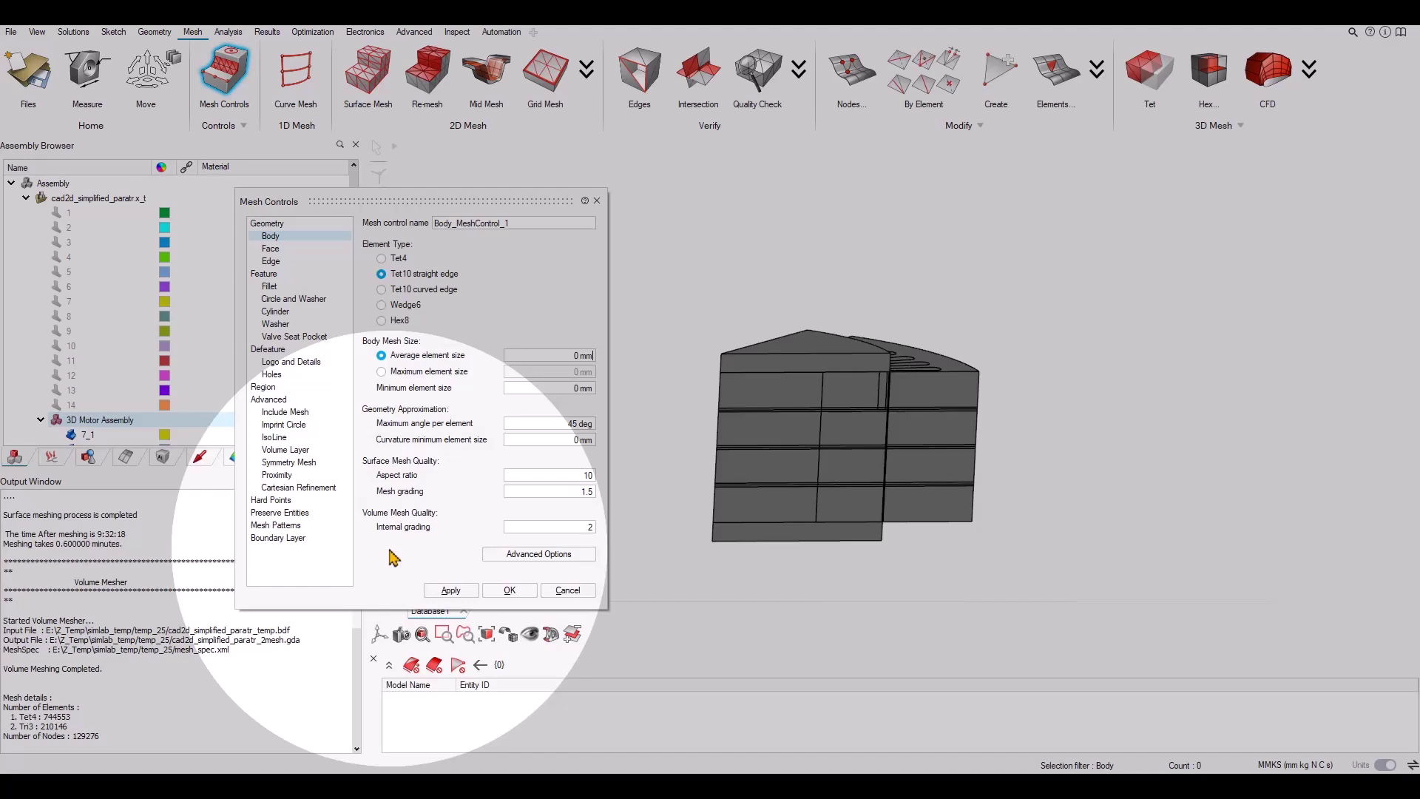
click(368, 317)
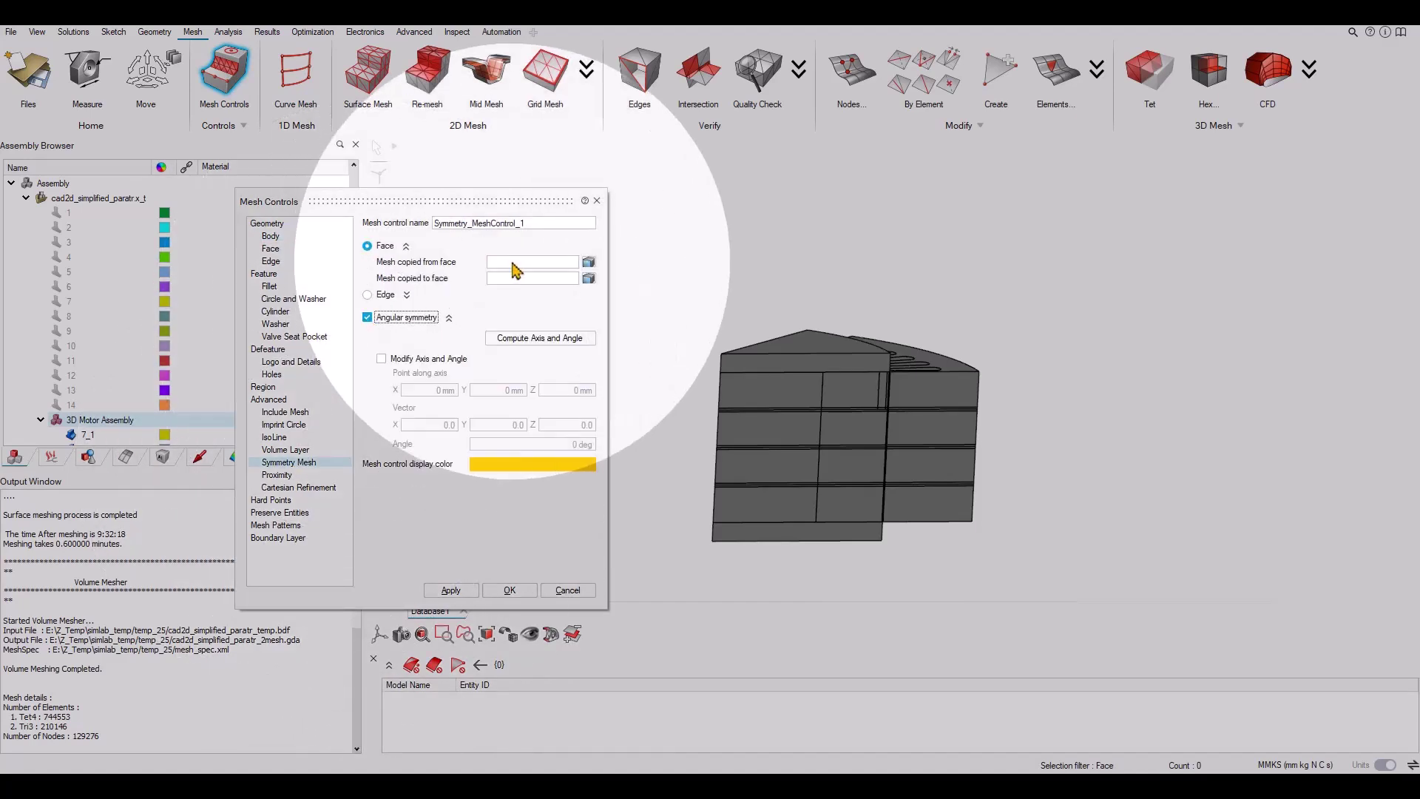
click(760, 423)
click(589, 262)
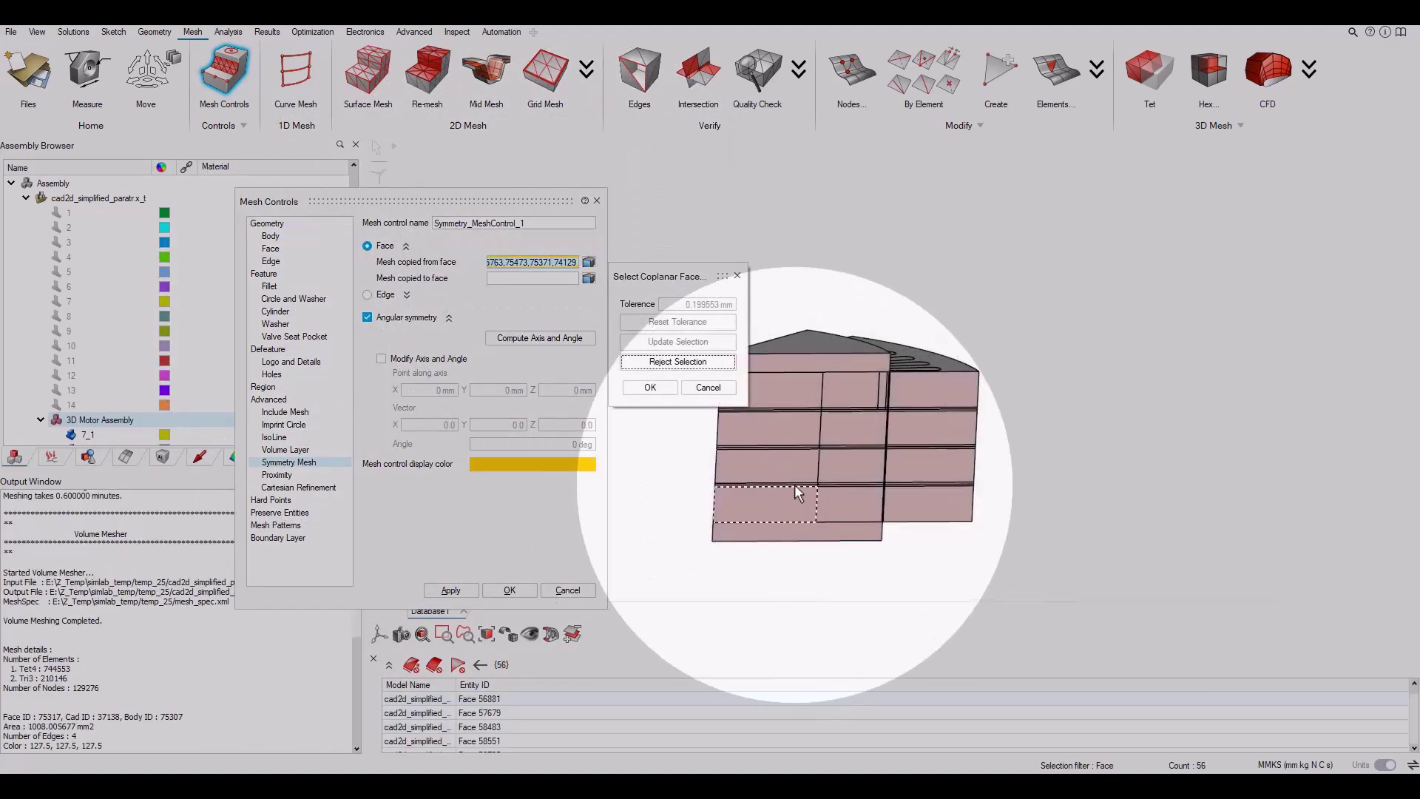
click(650, 388)
middle_drag(770, 448, 866, 473)
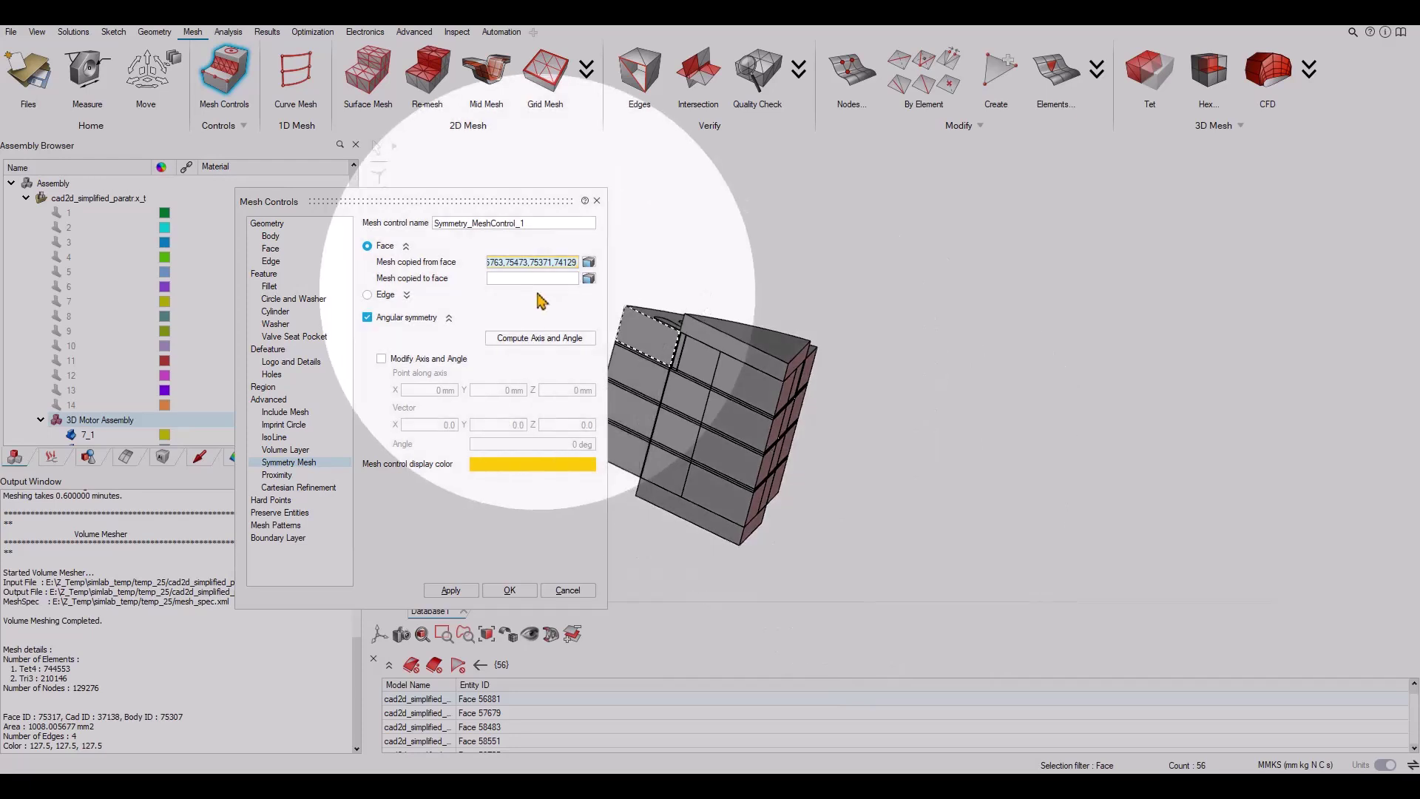
Select all coplanar faces on the opposite radial cut side as the copied-to faces and create the symmetry mesh control.
click(729, 426)
click(589, 278)
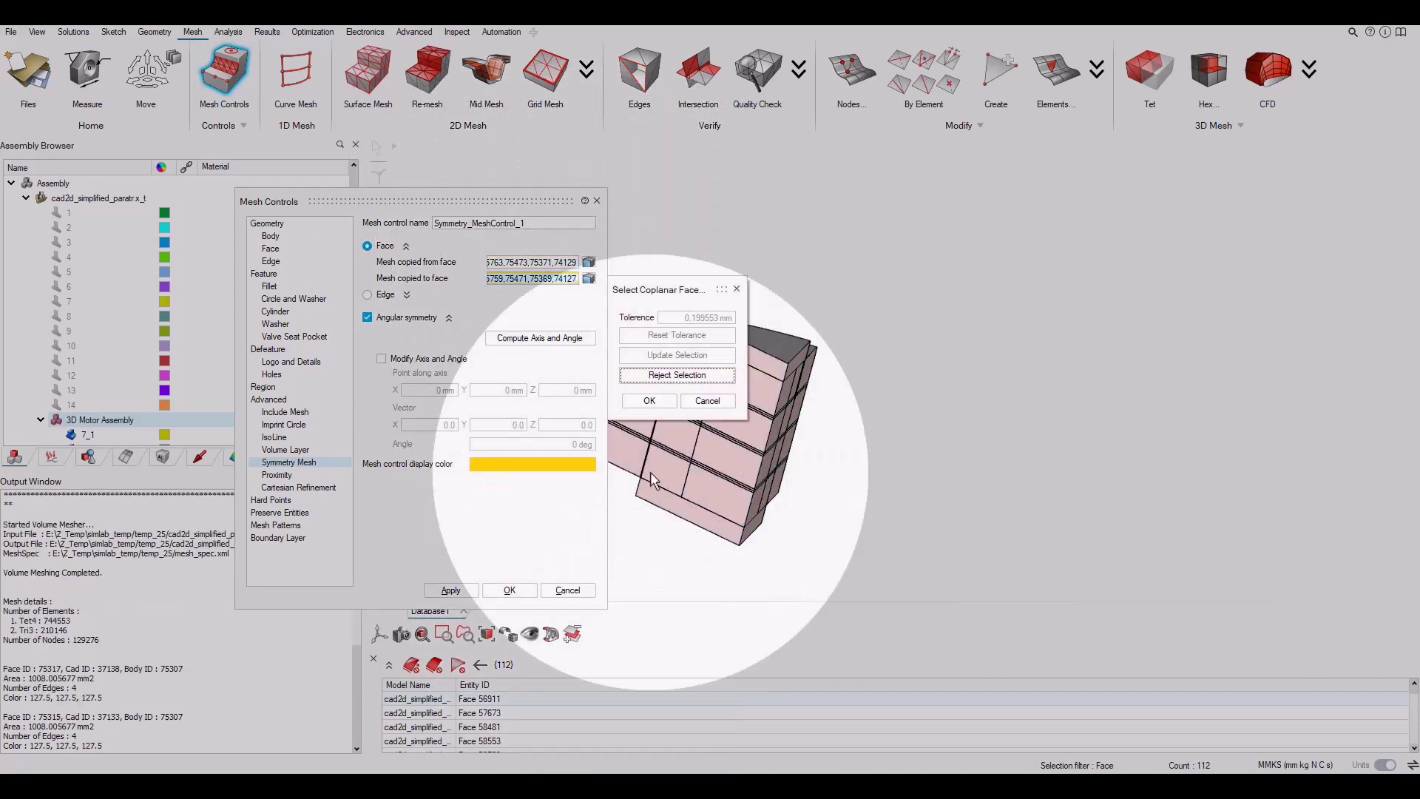
click(651, 400)
click(510, 589)
EM Mesh all motor and cylinder bodies with Tet4 elements, 4 mm mesh size, 0.1 mm minimum, 15 deg maximum angle and 1.5 grading.
middle_drag(518, 586, 222, 476)
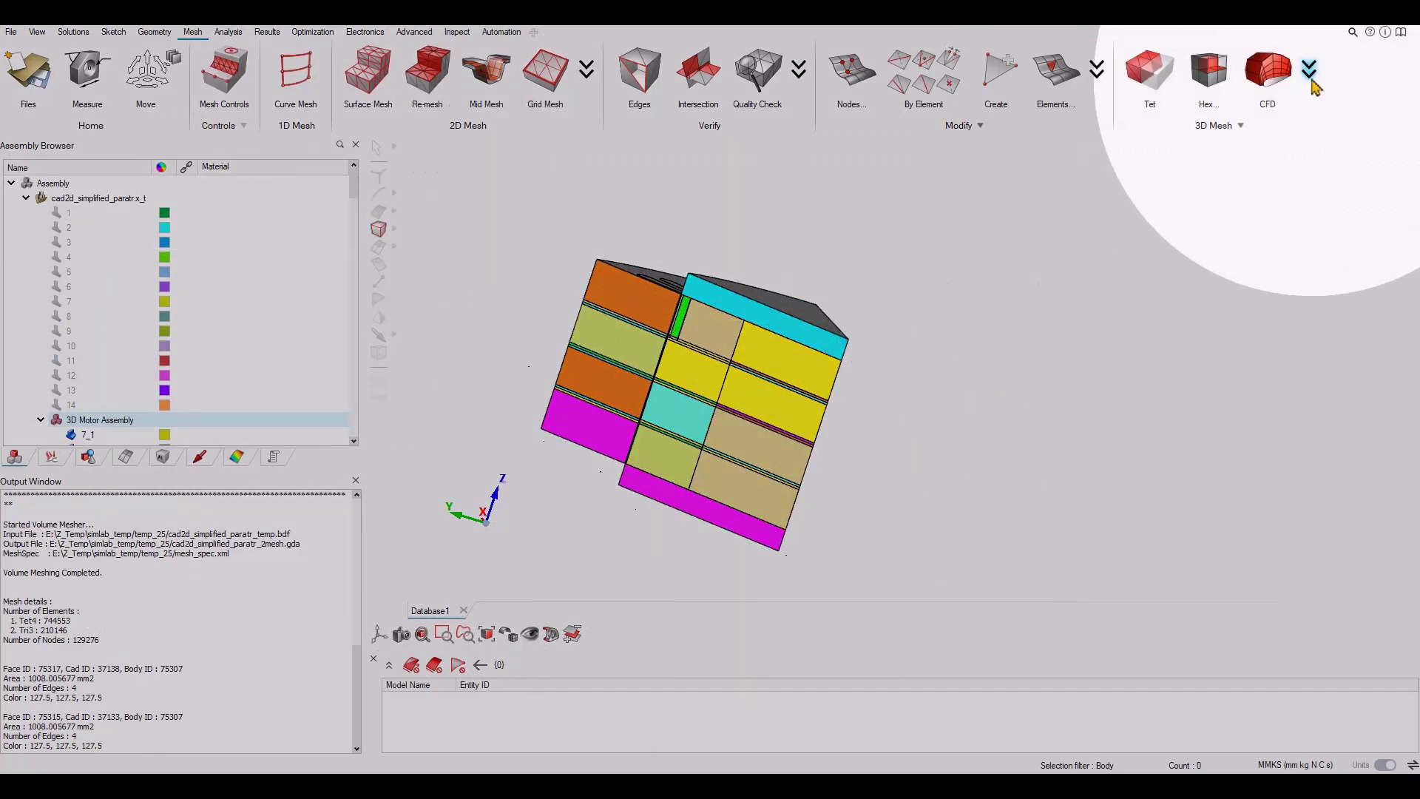
scroll(1005, 379, down, 2)
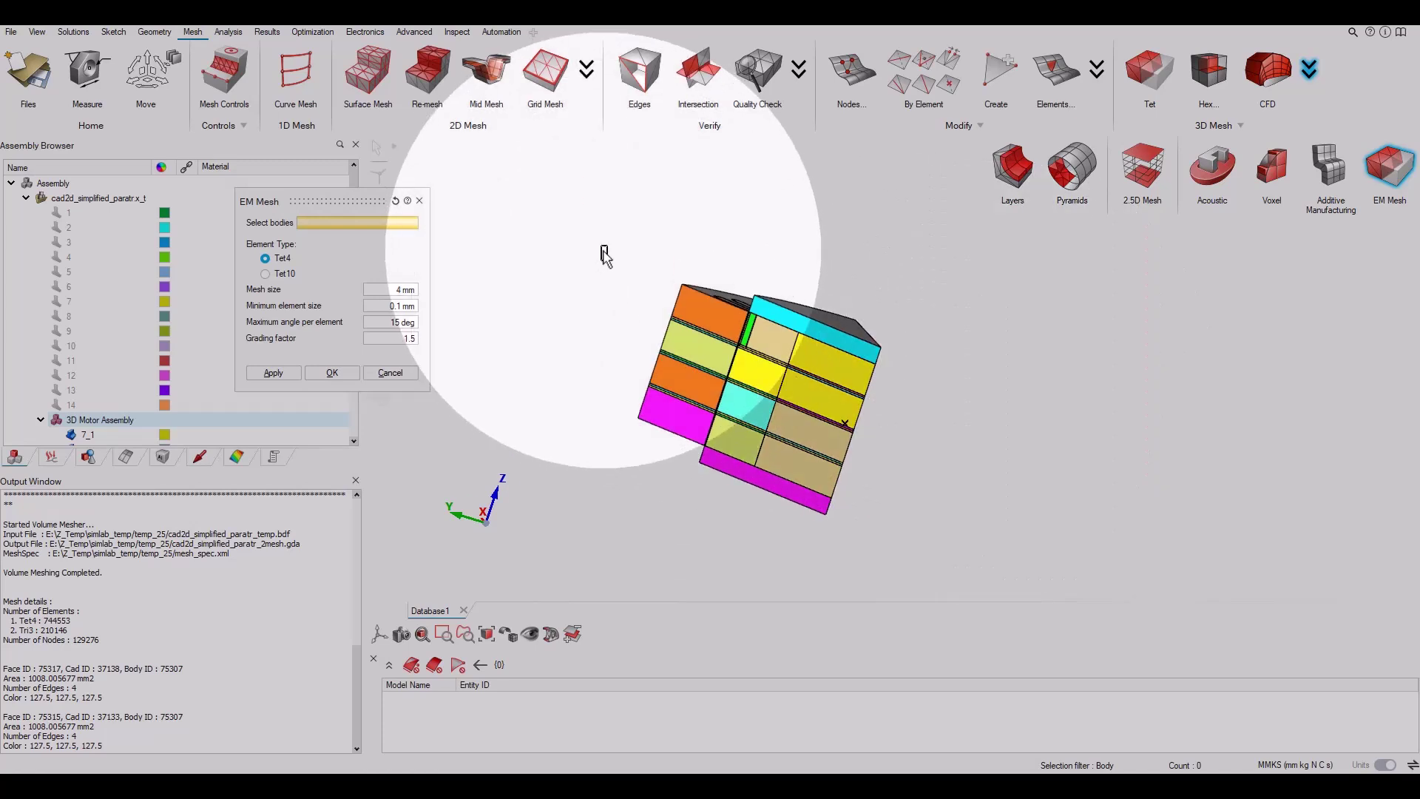
drag(602, 249, 934, 546)
click(332, 372)
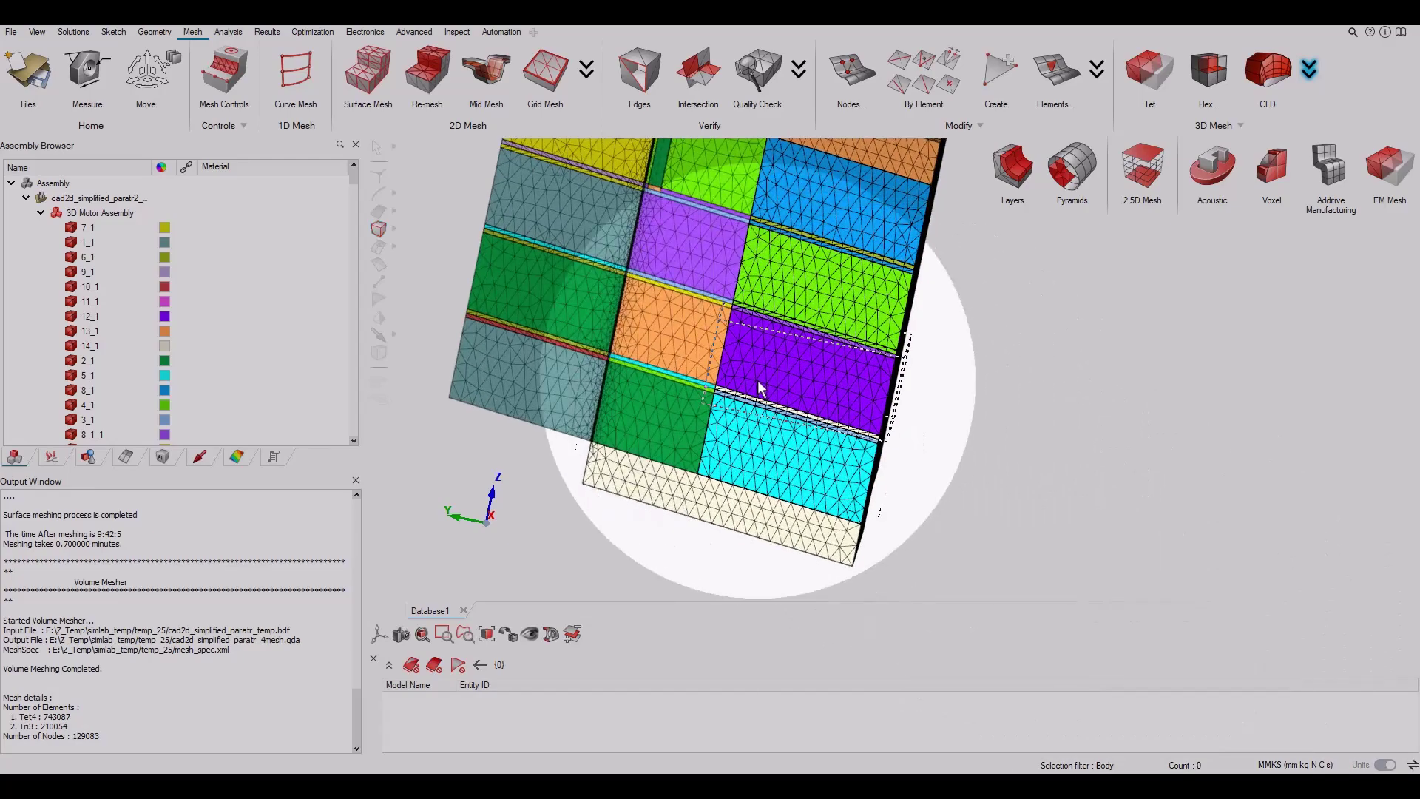
middle_drag(760, 387, 793, 444)
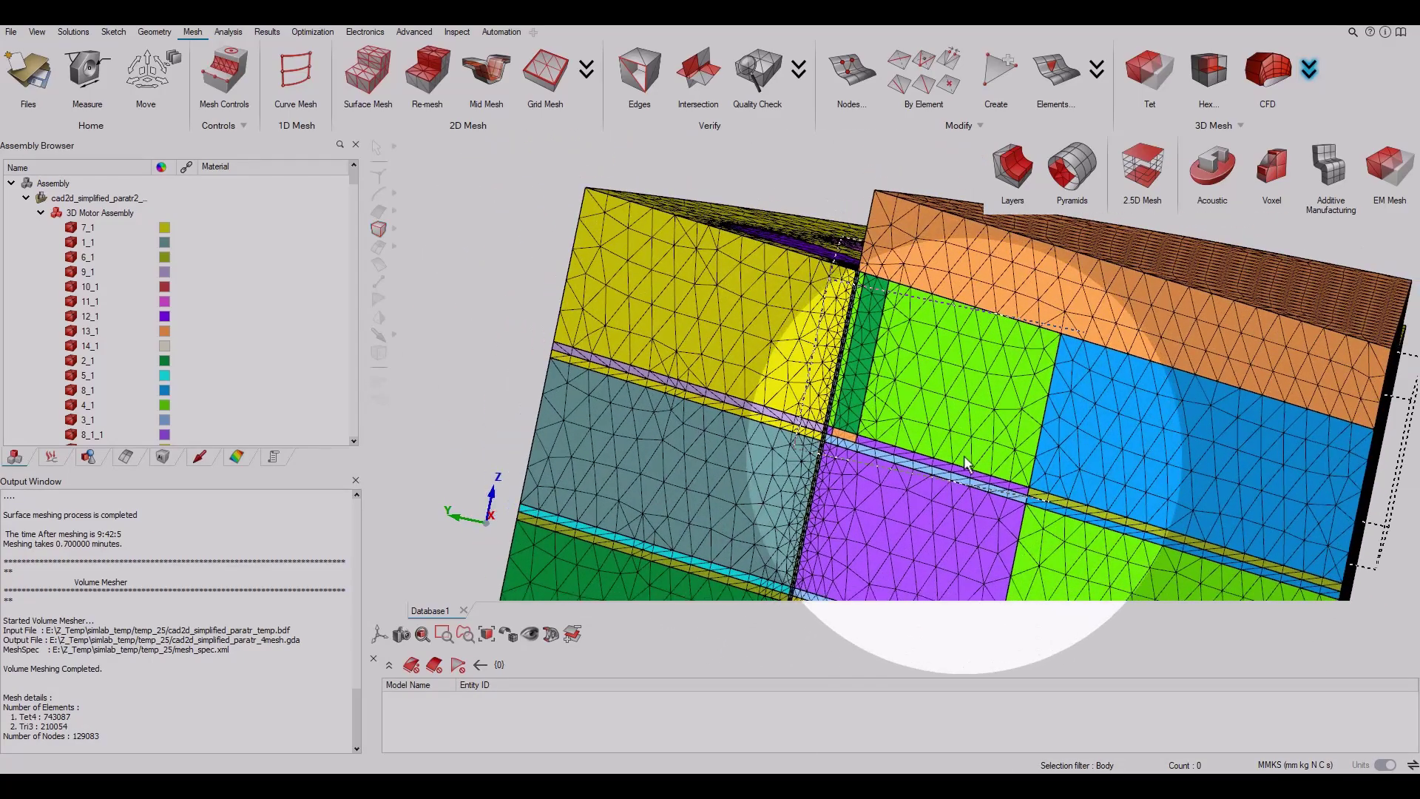
middle_drag(965, 464, 907, 538)
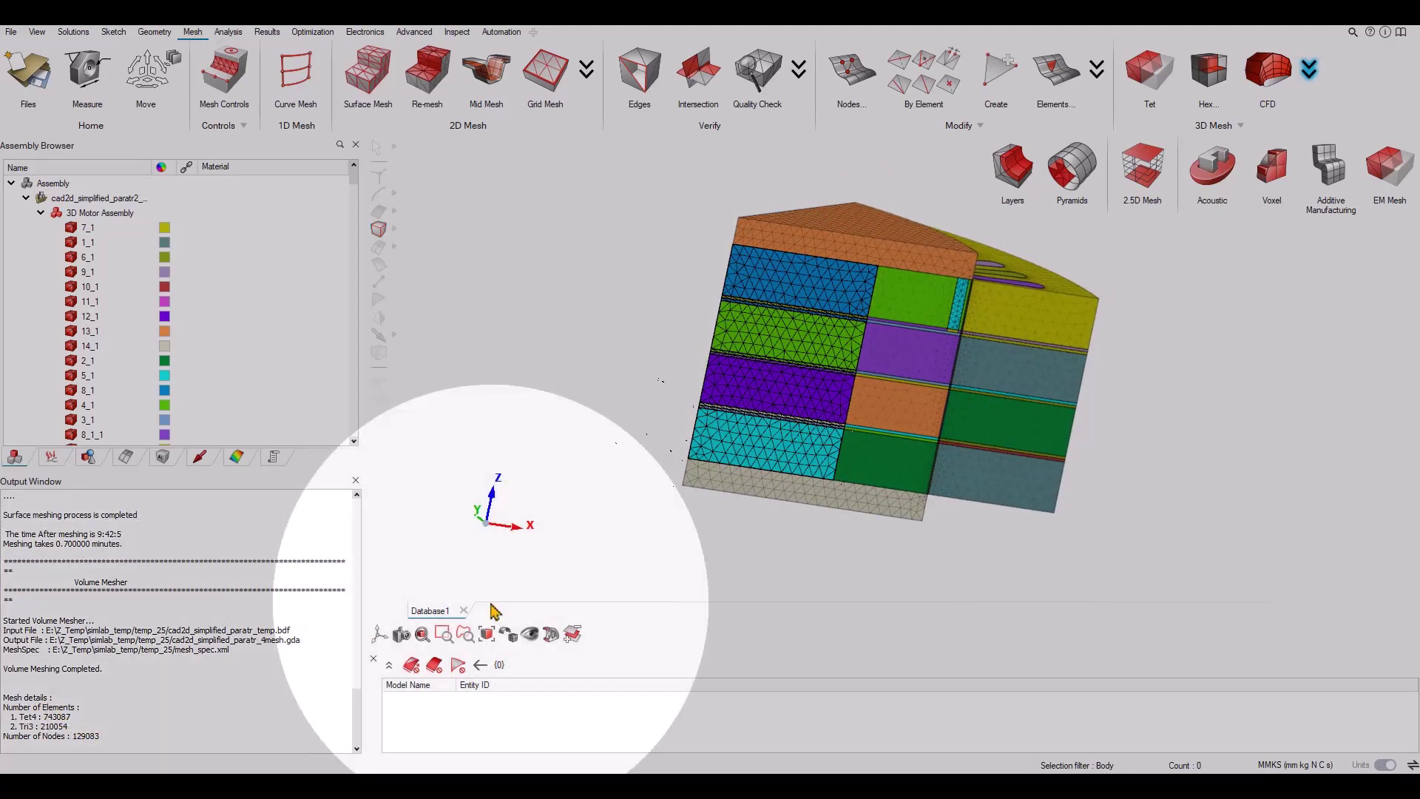
Create a 3D Magneto Static solution named MagnetoStatic with the Flux solver, including all meshed motor and cylinder bodies.
scroll(839, 474, down, 3)
middle_drag(841, 479, 784, 473)
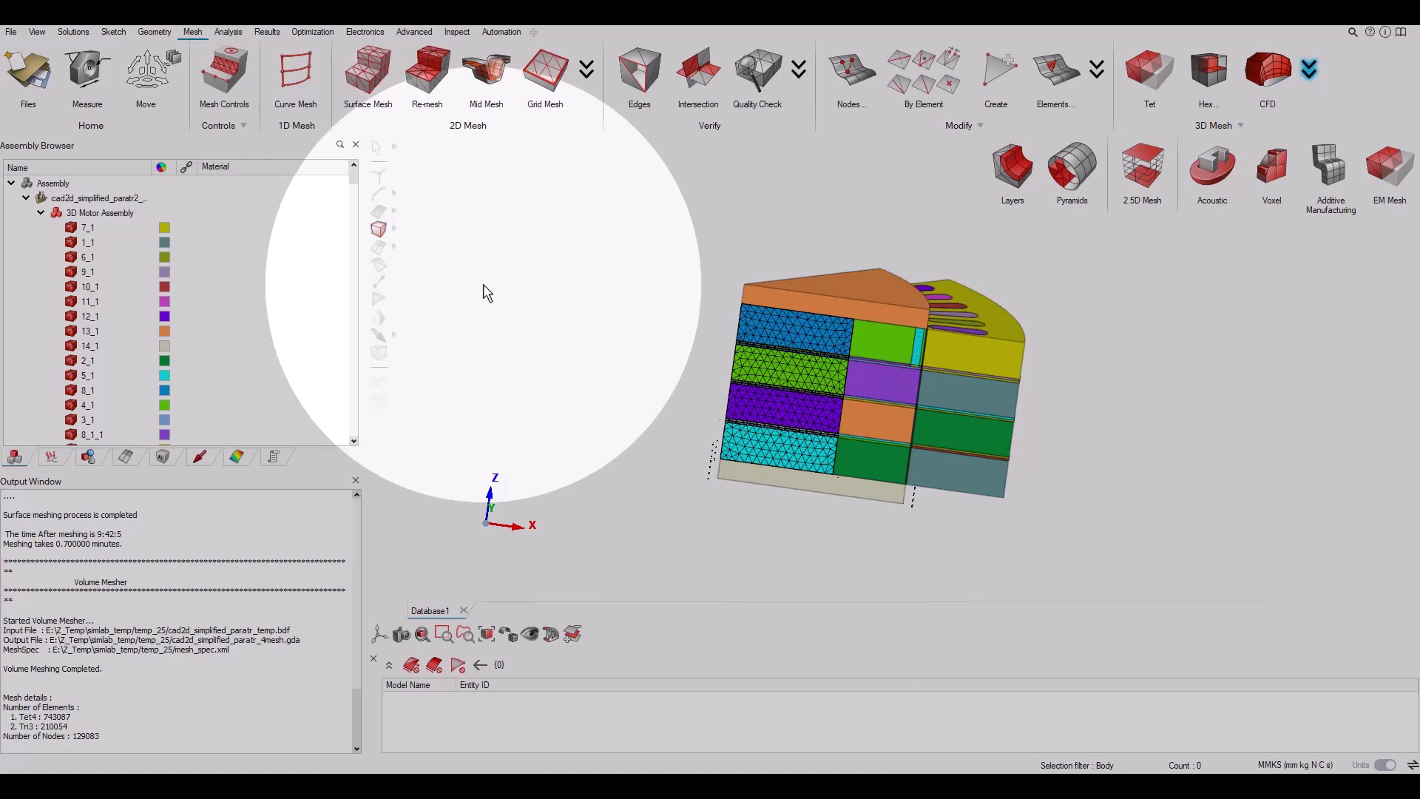
click(80, 33)
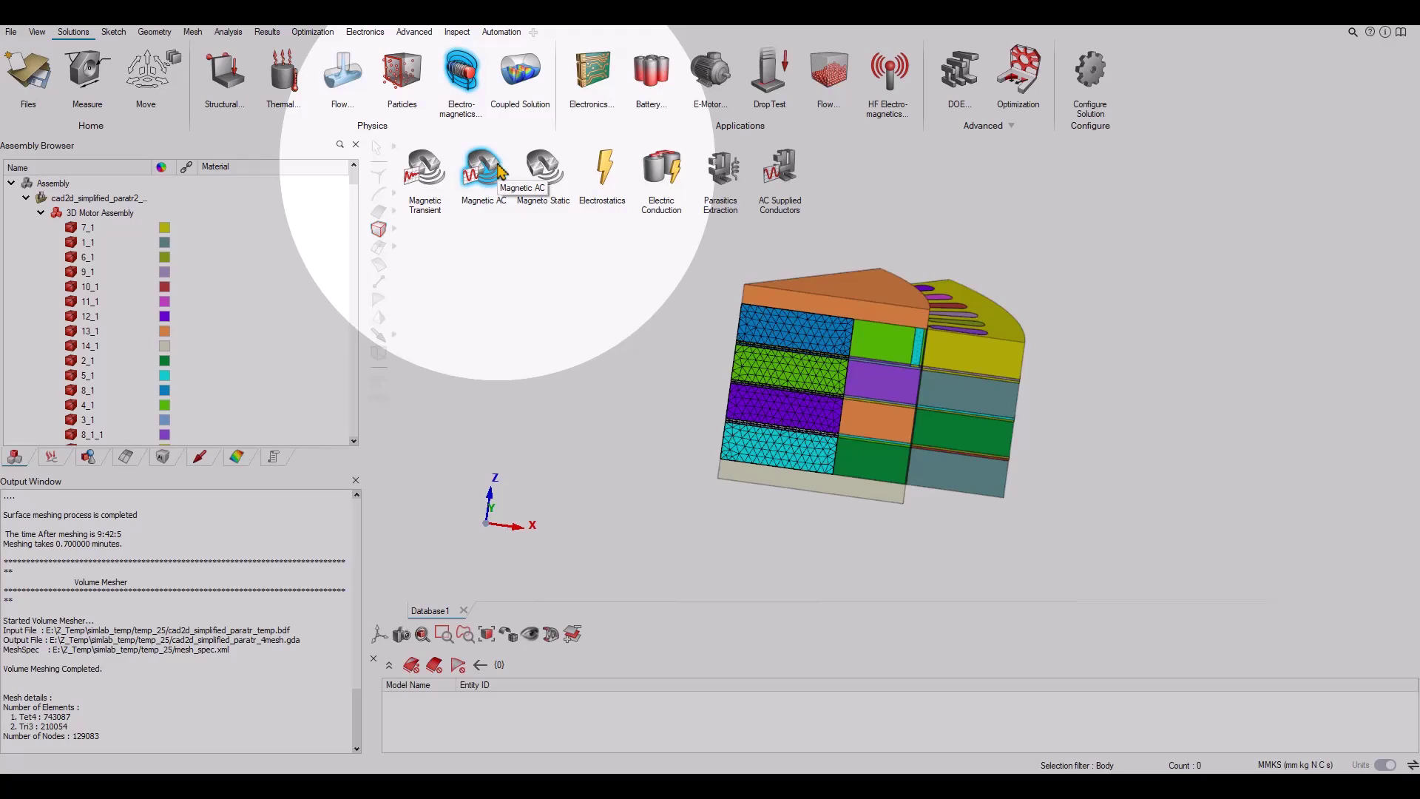
scroll(644, 333, down, 2)
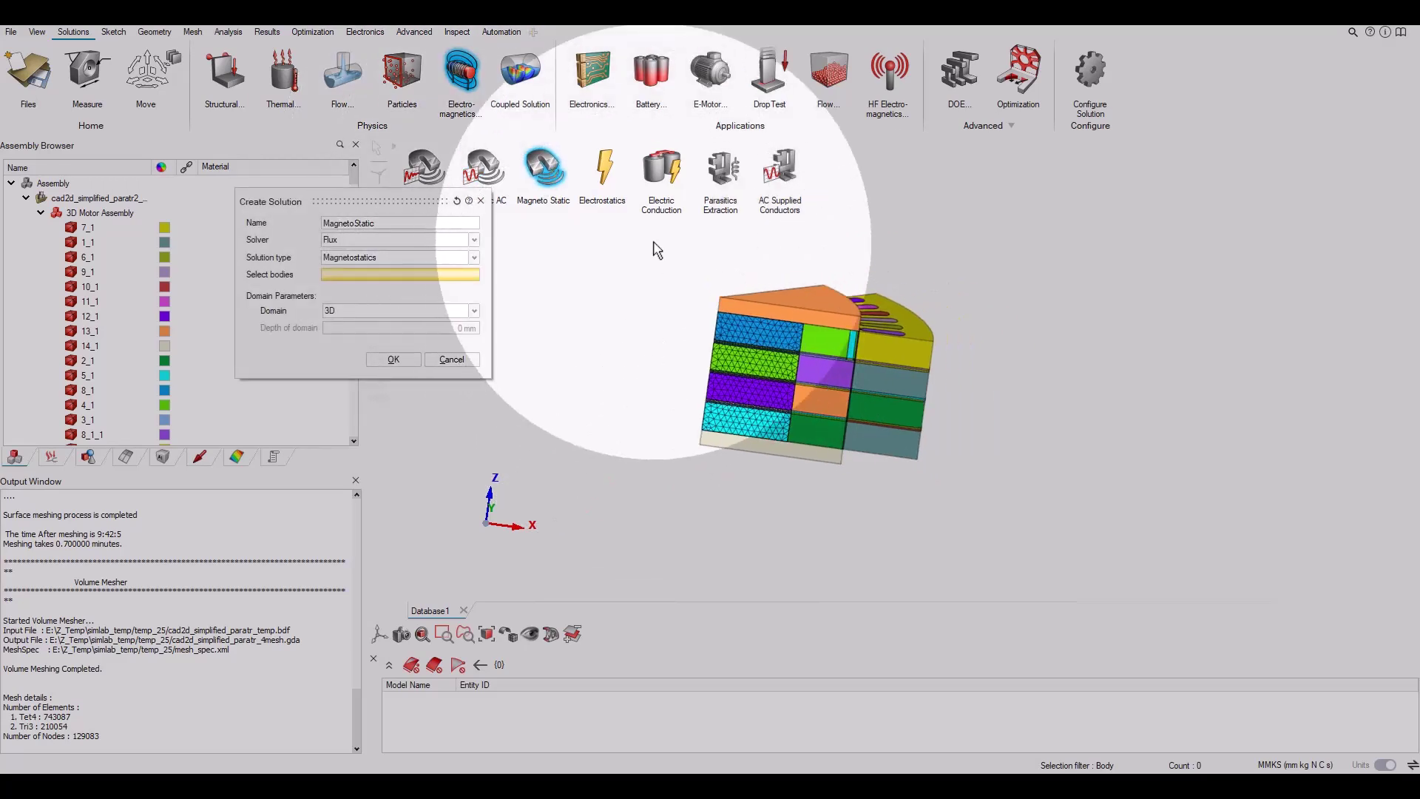
drag(650, 245, 1054, 559)
click(394, 360)
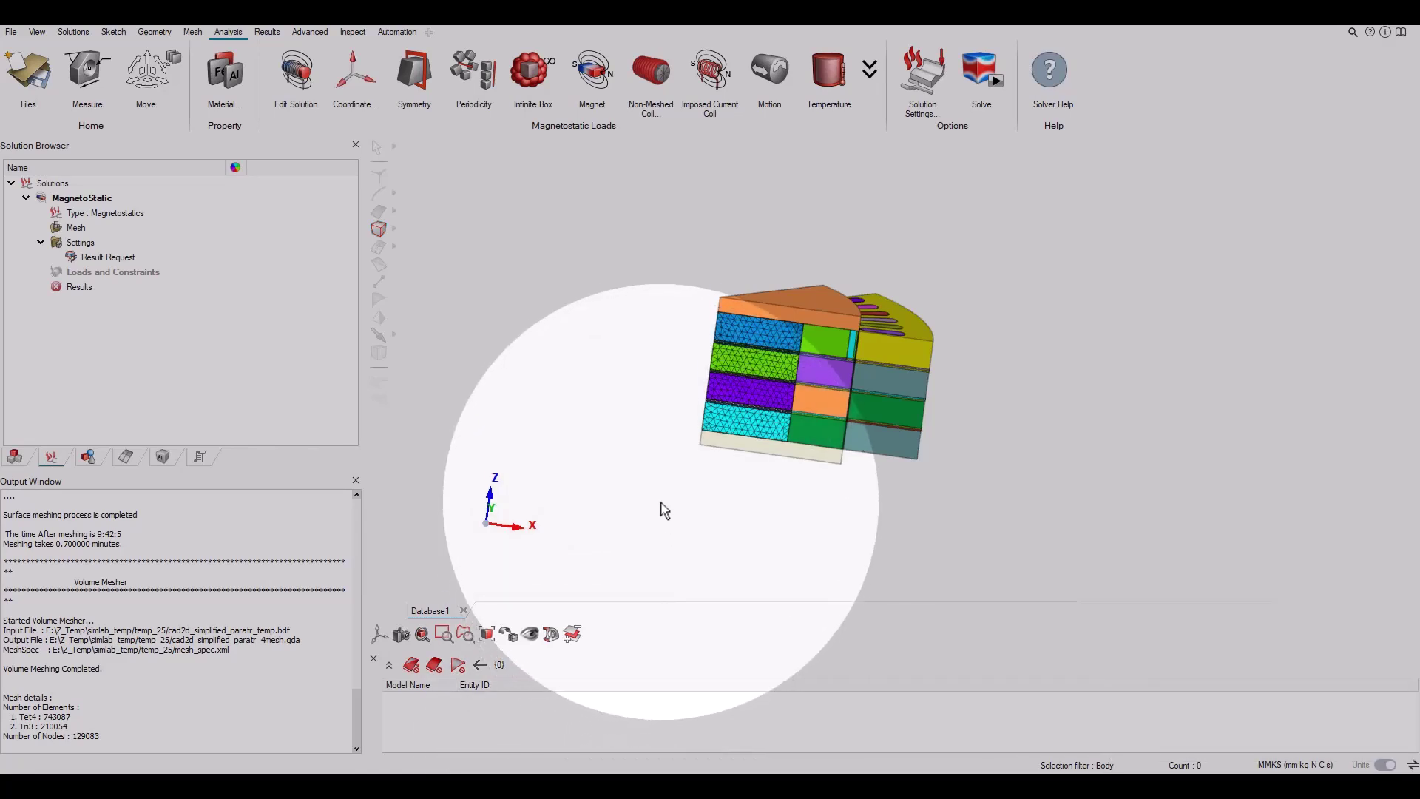
Define an odd (anticyclic) rotational periodicity about Z between one face on each of the motor sector's two radial cut sides.
middle_drag(663, 510, 614, 385)
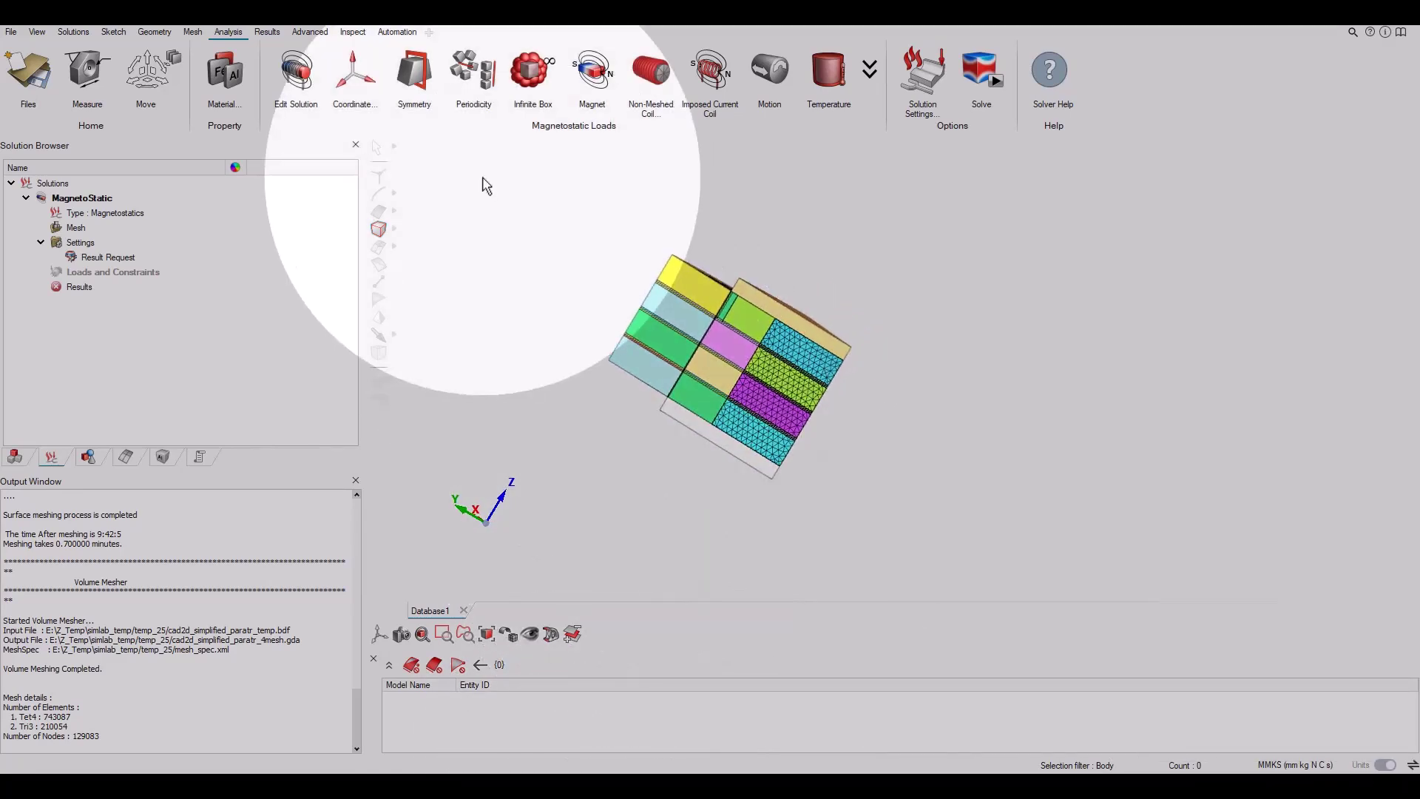
middle_drag(508, 237, 740, 354)
click(695, 340)
click(741, 353)
middle_drag(634, 406, 735, 463)
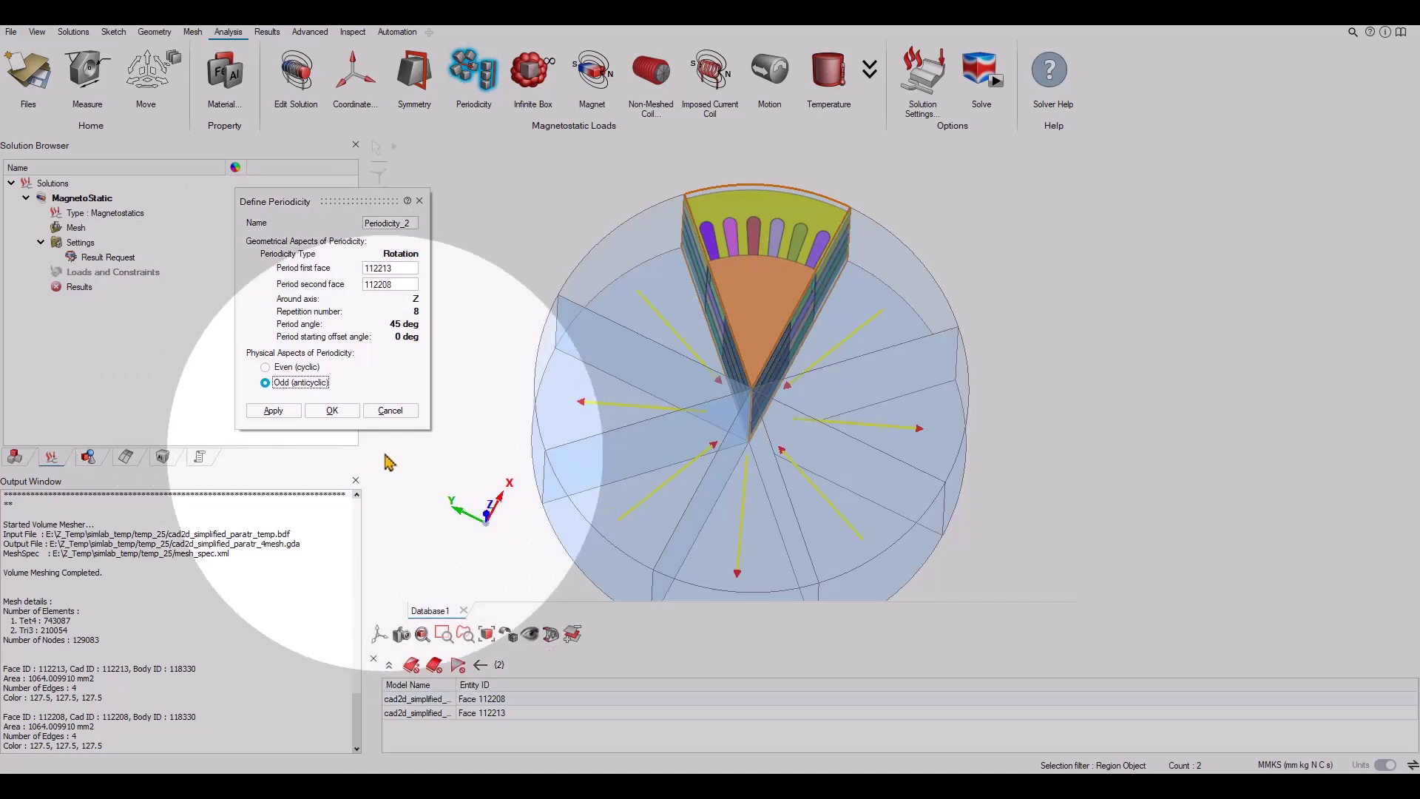
click(305, 367)
click(302, 383)
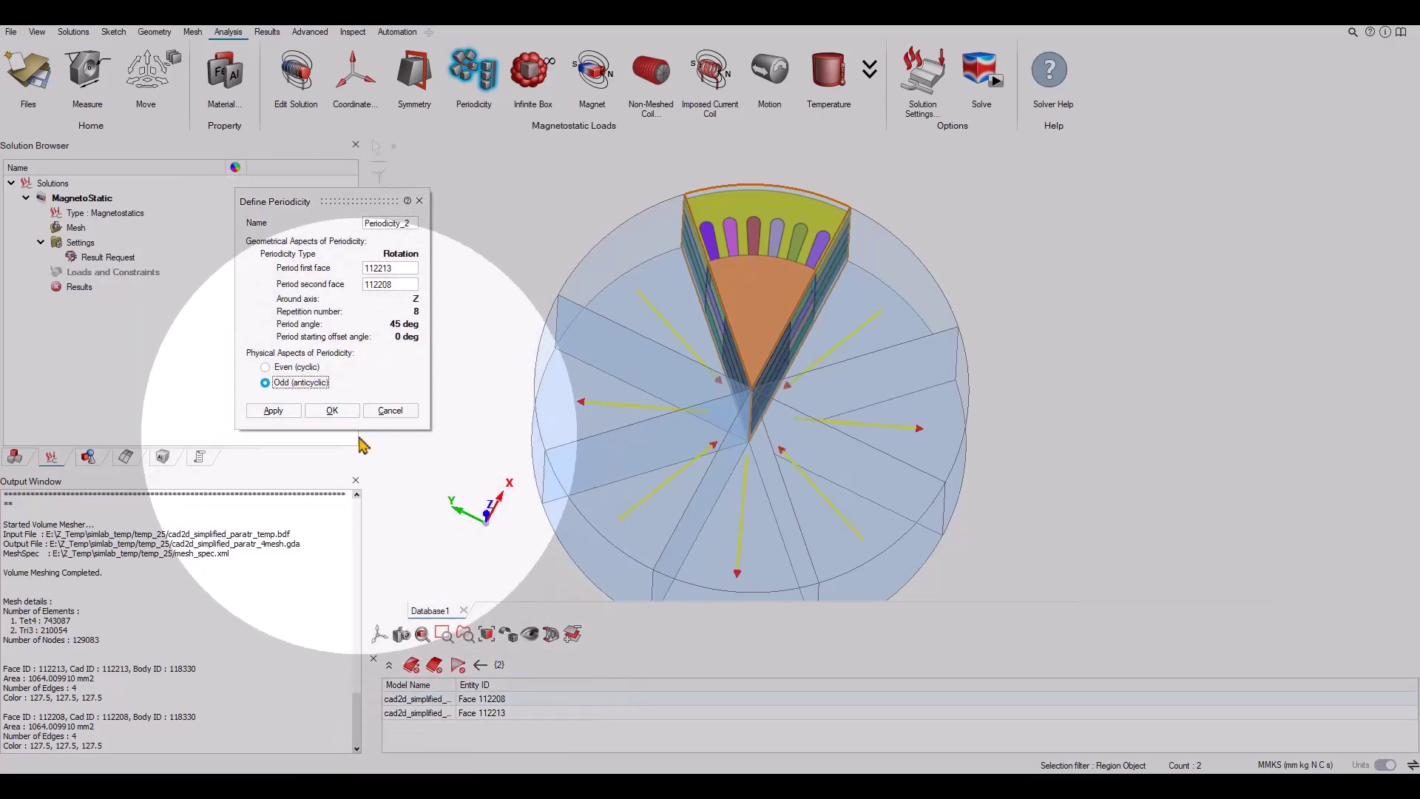
click(332, 411)
Create a cylindrical infinite box with 300 mm height, 211.5 mm radius, 5 circular and 14 axial elements, and 2 external-layer elements.
middle_drag(799, 507, 569, 322)
click(533, 70)
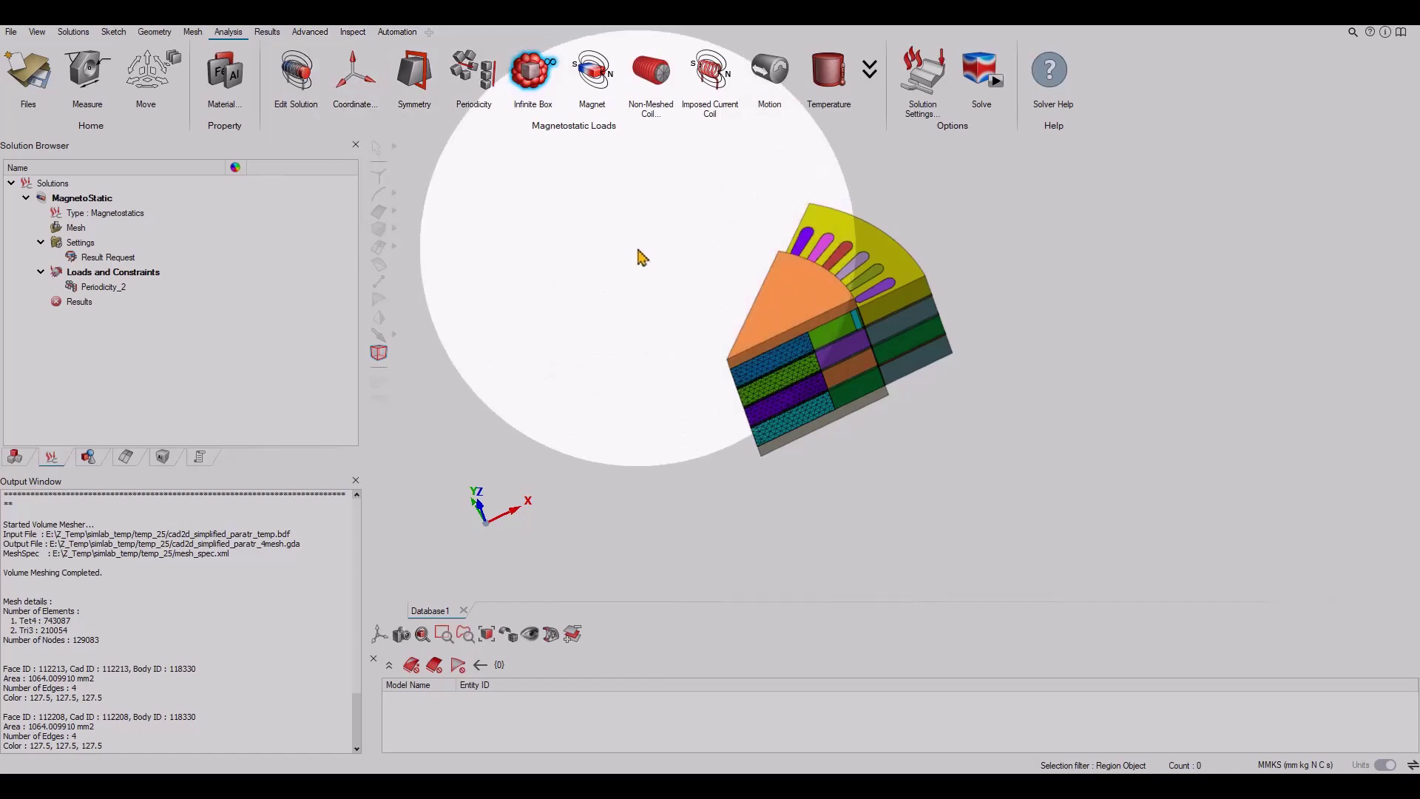
middle_drag(642, 255, 514, 460)
click(332, 449)
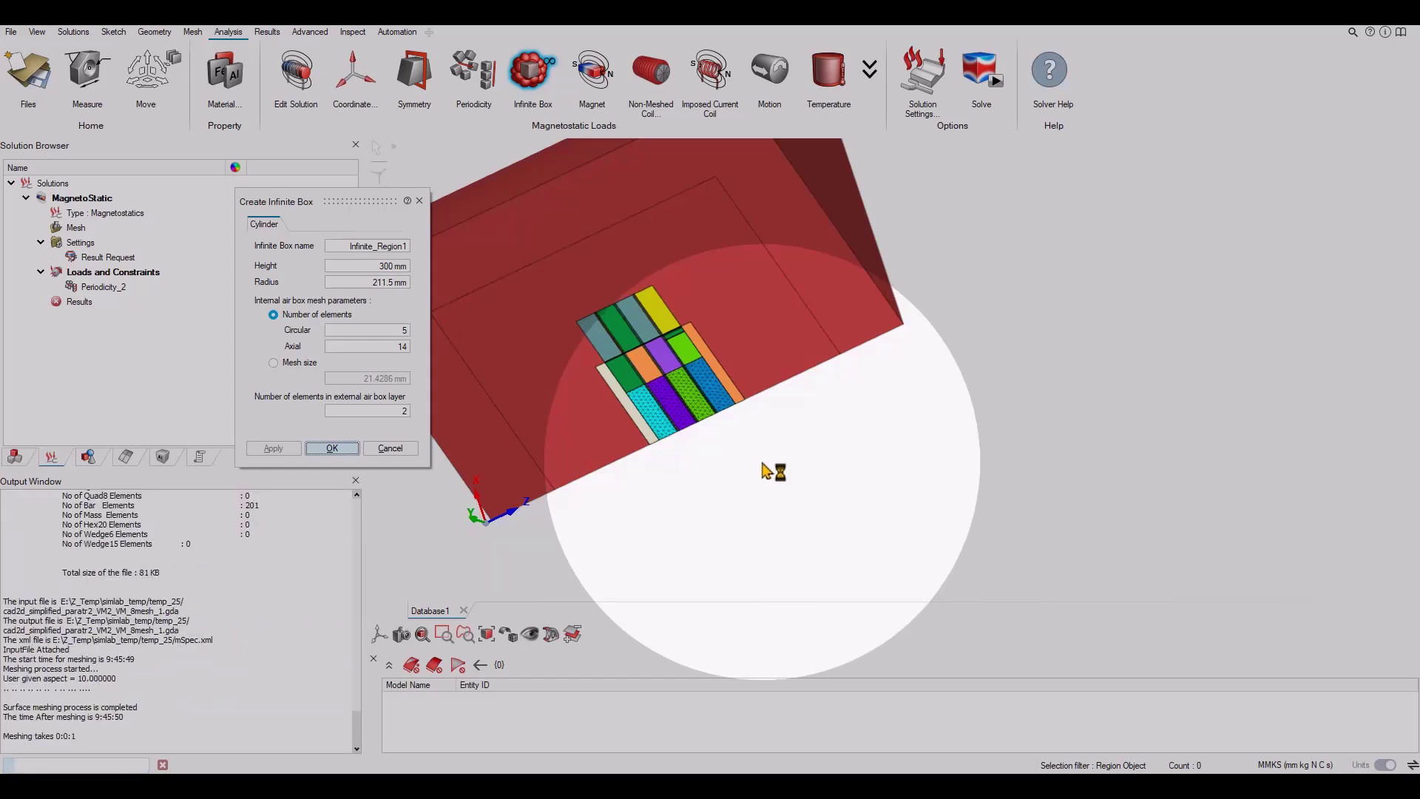
Examine the air box mesh around the motor on both radial cut sides.
middle_drag(766, 471, 613, 387)
scroll(611, 380, up, 6)
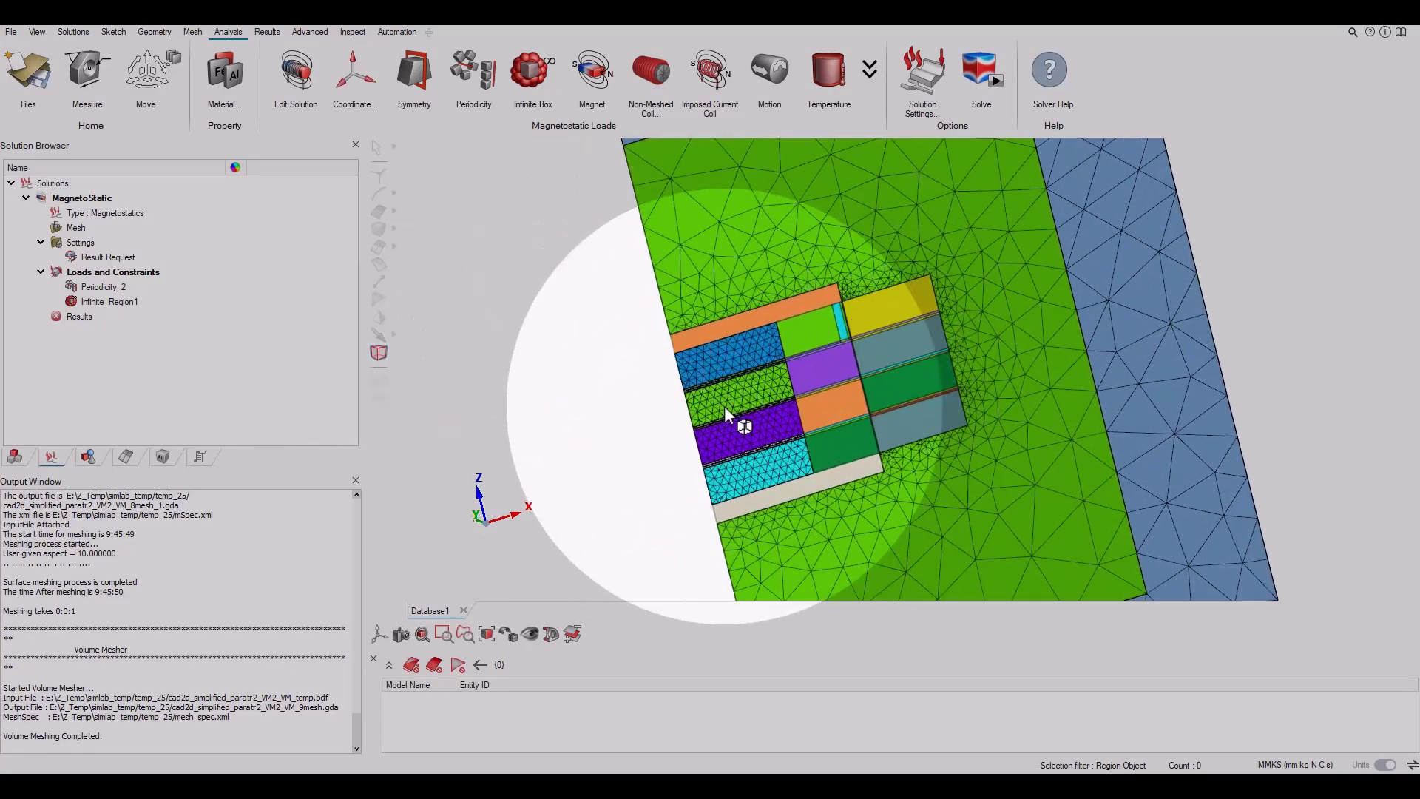
right_drag(611, 388, 522, 293)
middle_drag(531, 338, 951, 404)
scroll(761, 387, up, 6)
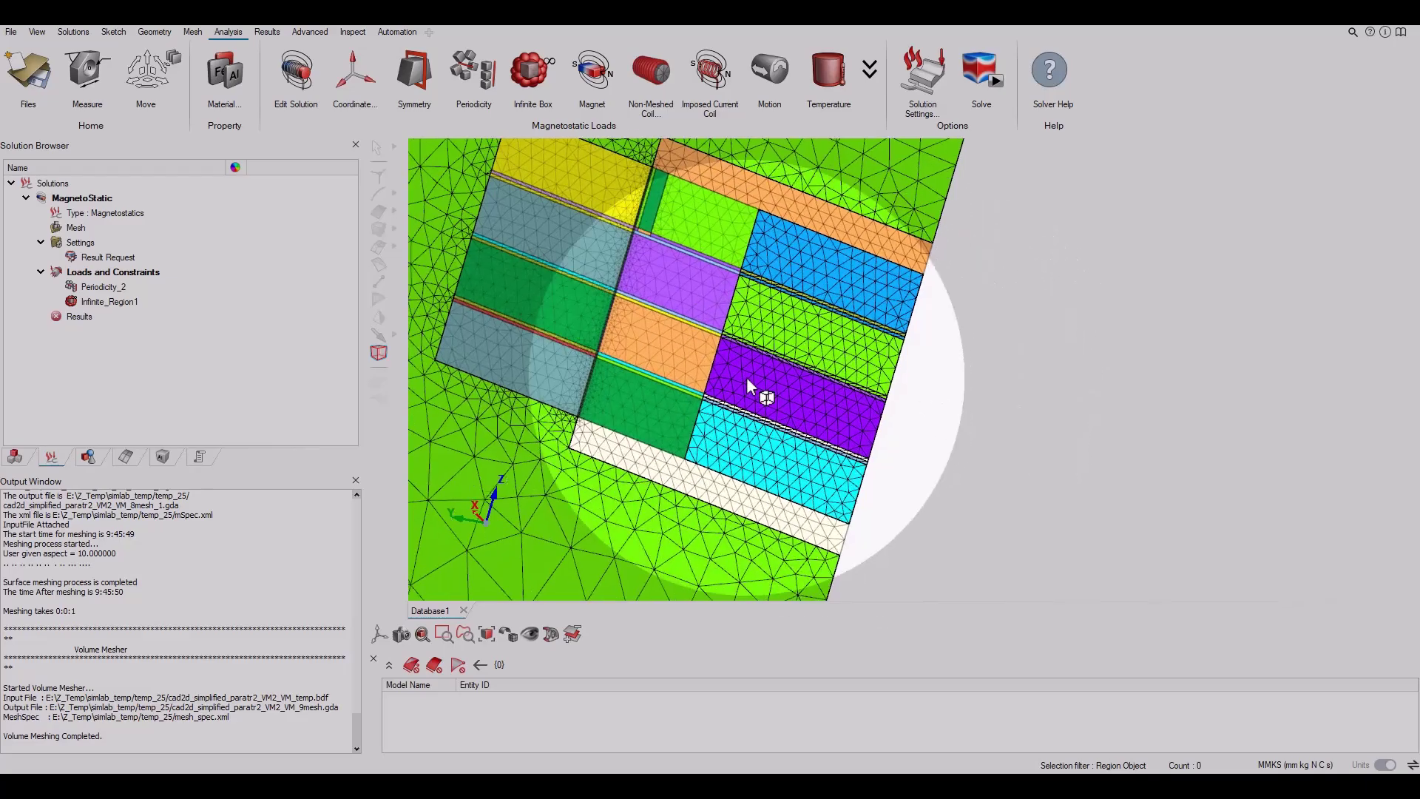
scroll(675, 339, down, 8)
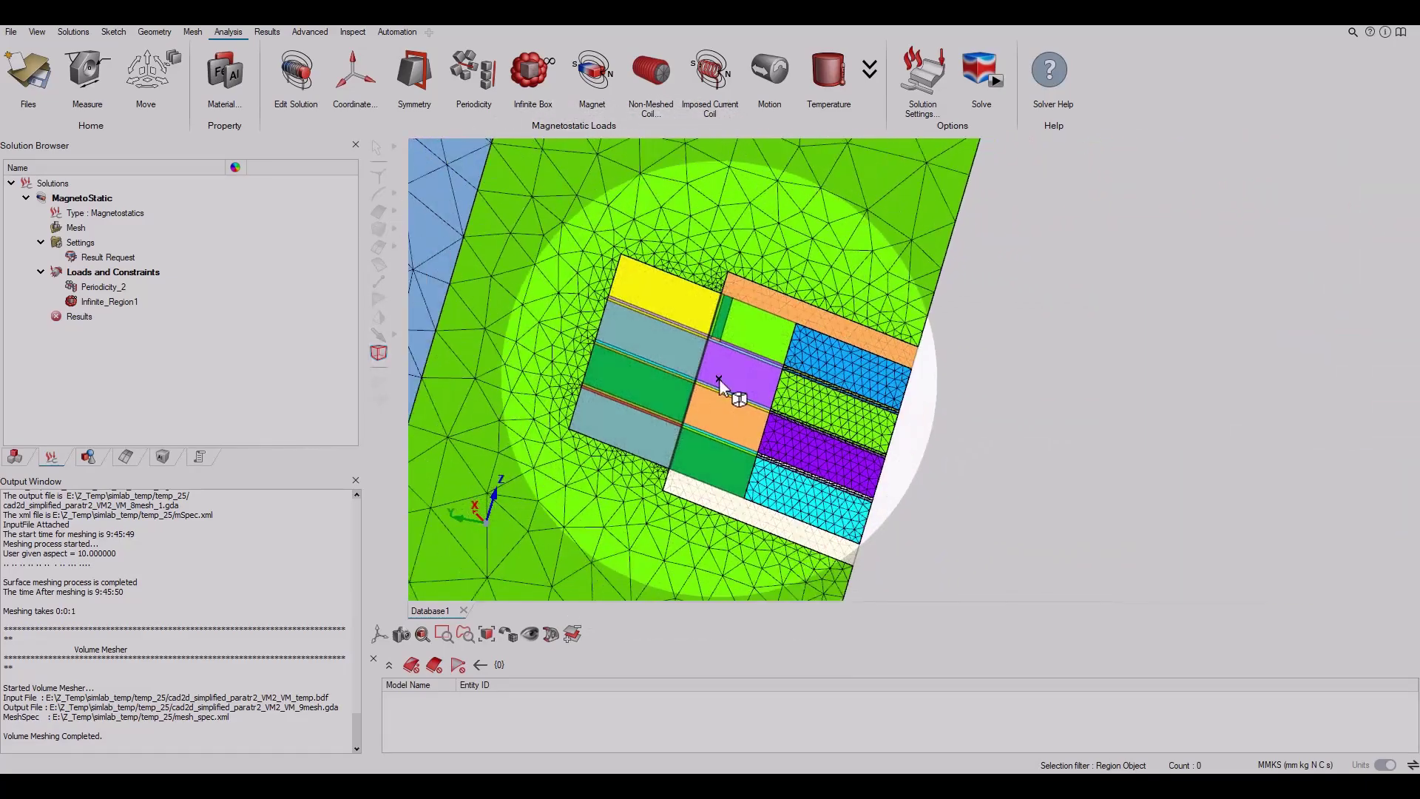
middle_drag(719, 379, 463, 272)
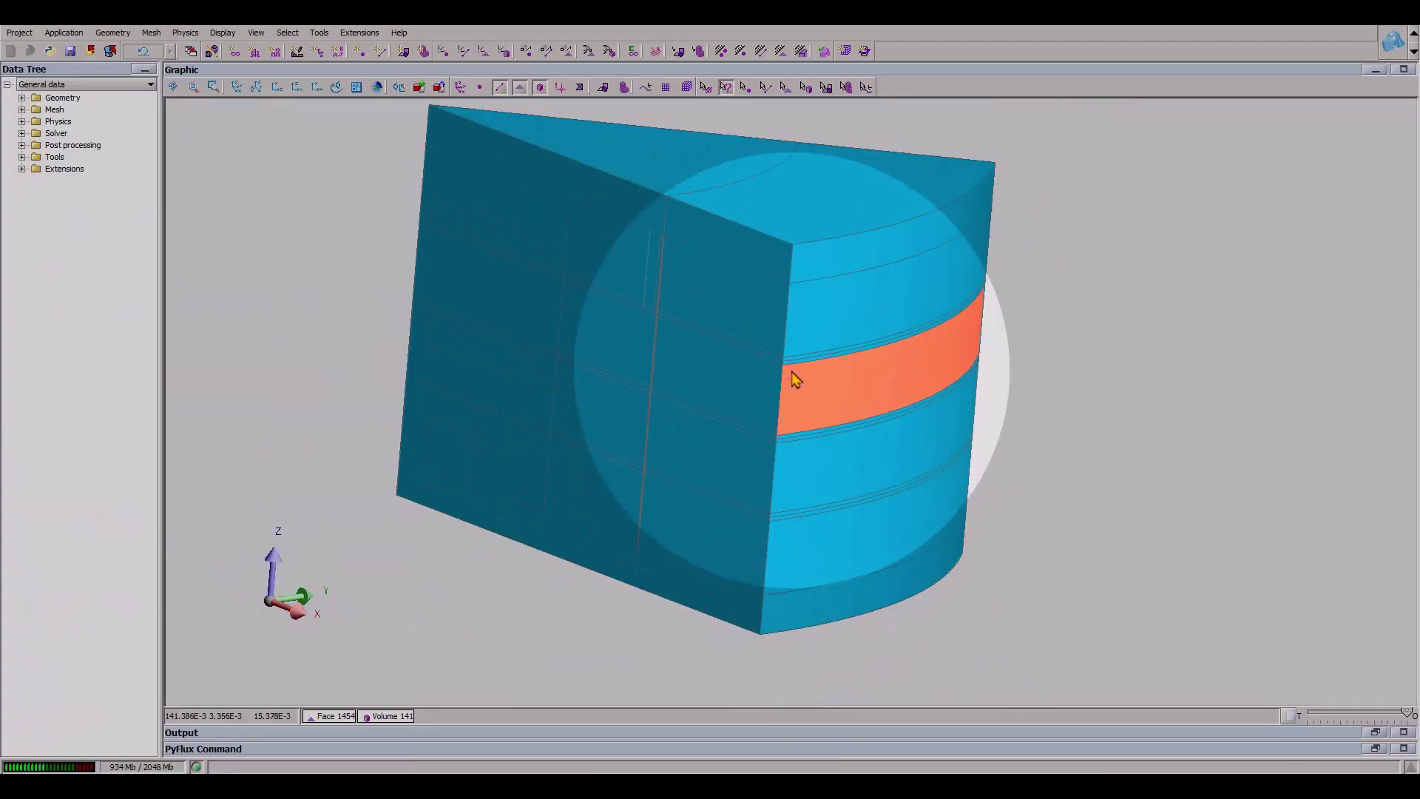
In Flux, display the face mesh of the skewed motor and inspect the elements around the thin layers between rotor blocks.
click(580, 88)
scroll(977, 403, up, 10)
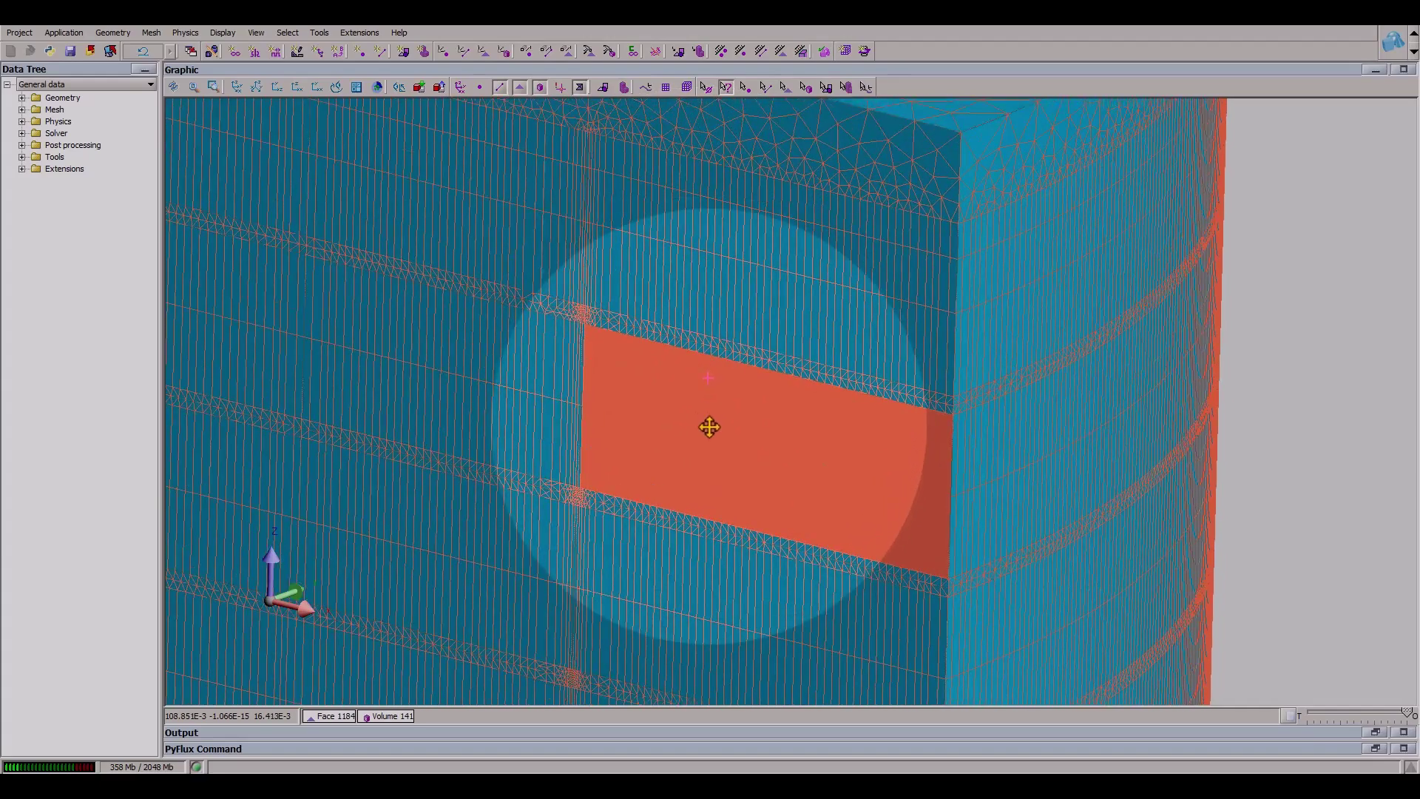
scroll(723, 459, down, 5)
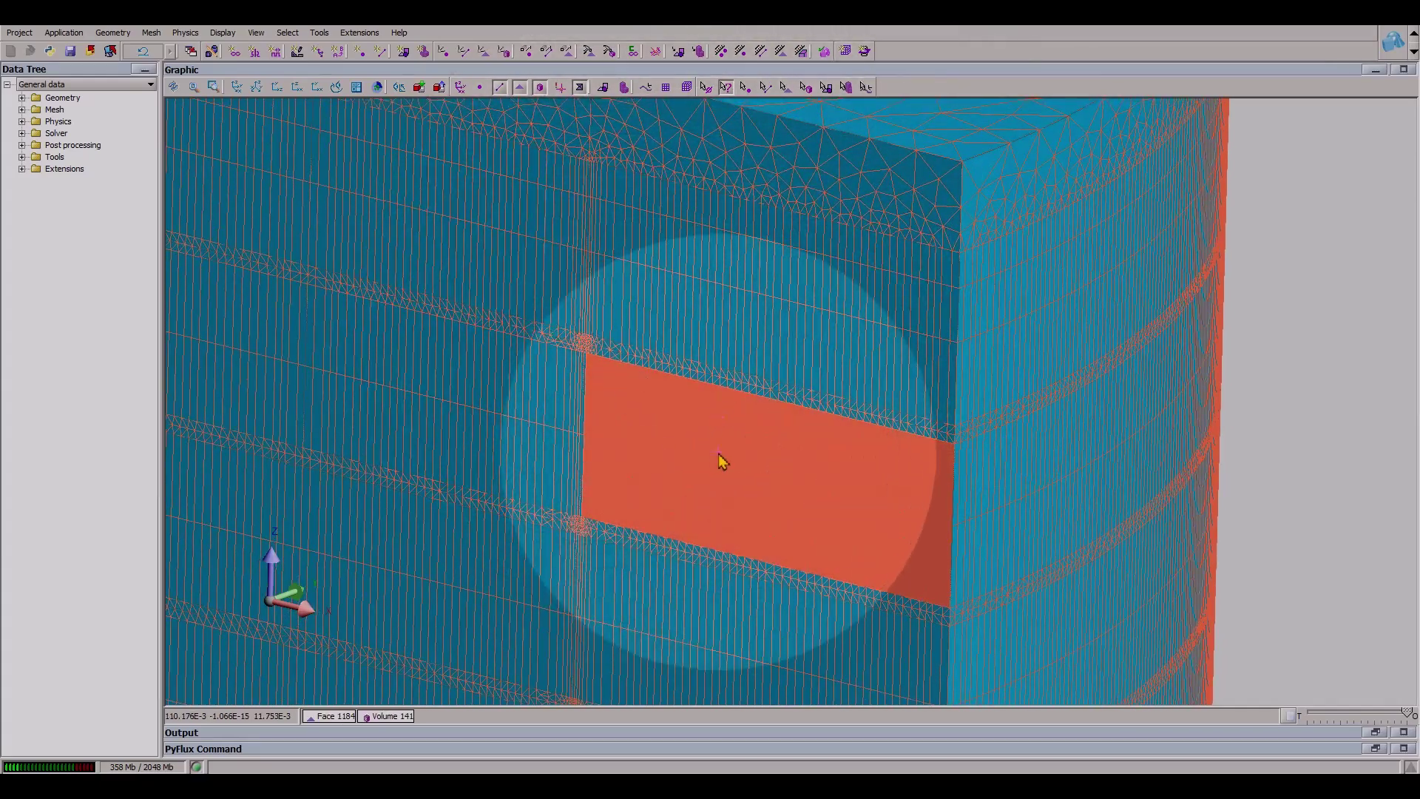
Examine the face mesh along the stacked skewed blocks and thin intermediate layers on the radial cut side.
scroll(704, 402, up, 4)
scroll(625, 406, up, 3)
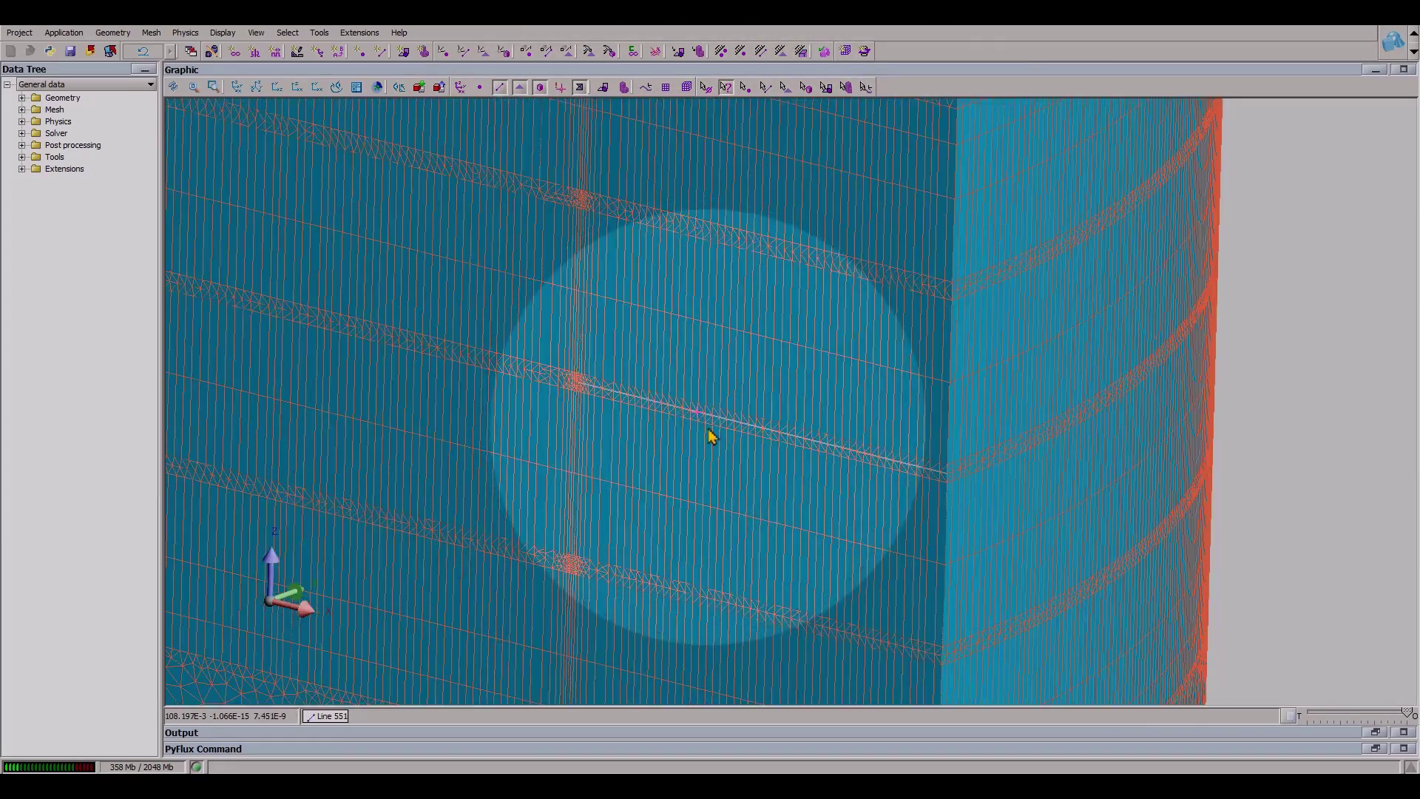
scroll(791, 470, down, 6)
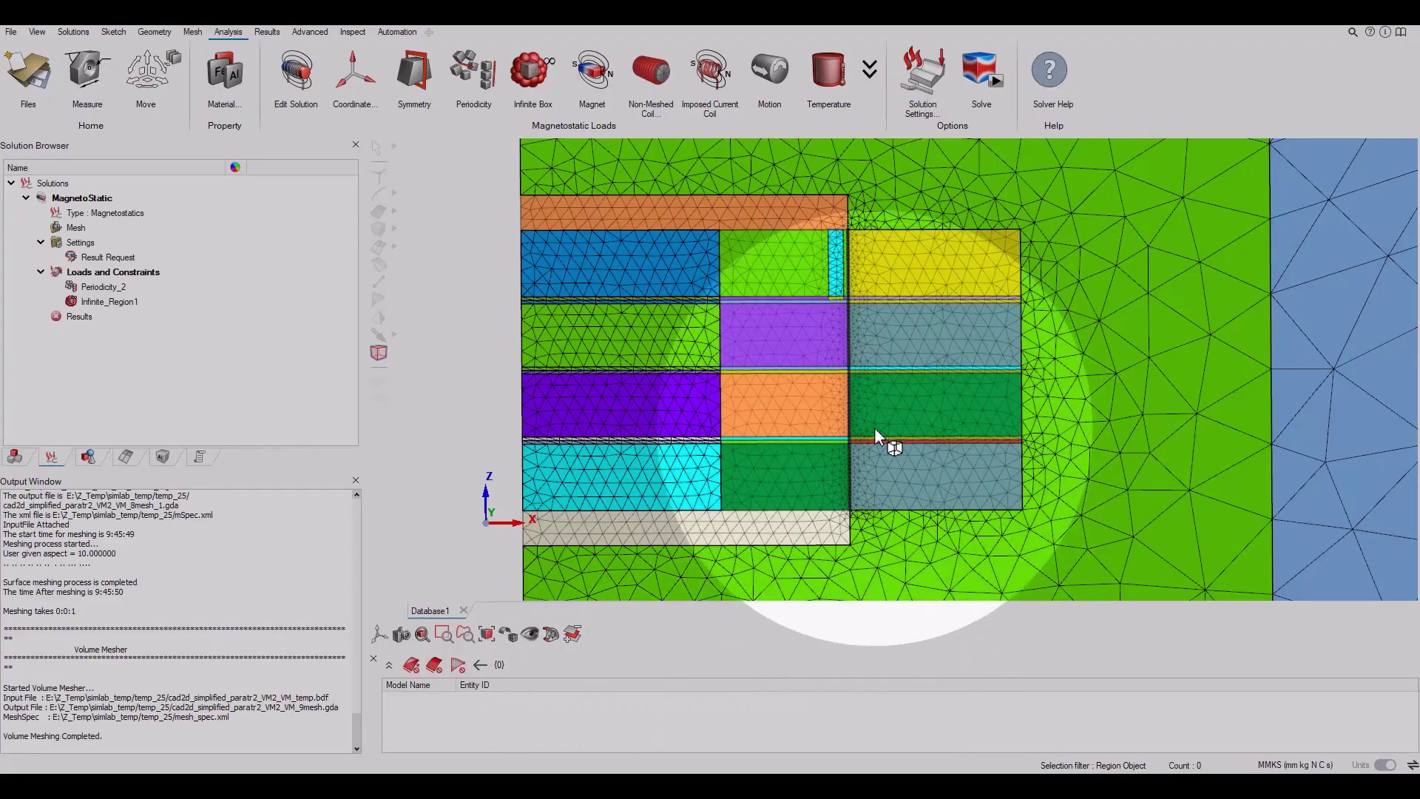
In SimLab, hide the green outer body in the third block layer and the bodies behind it to examine the mesh inside.
click(378, 228)
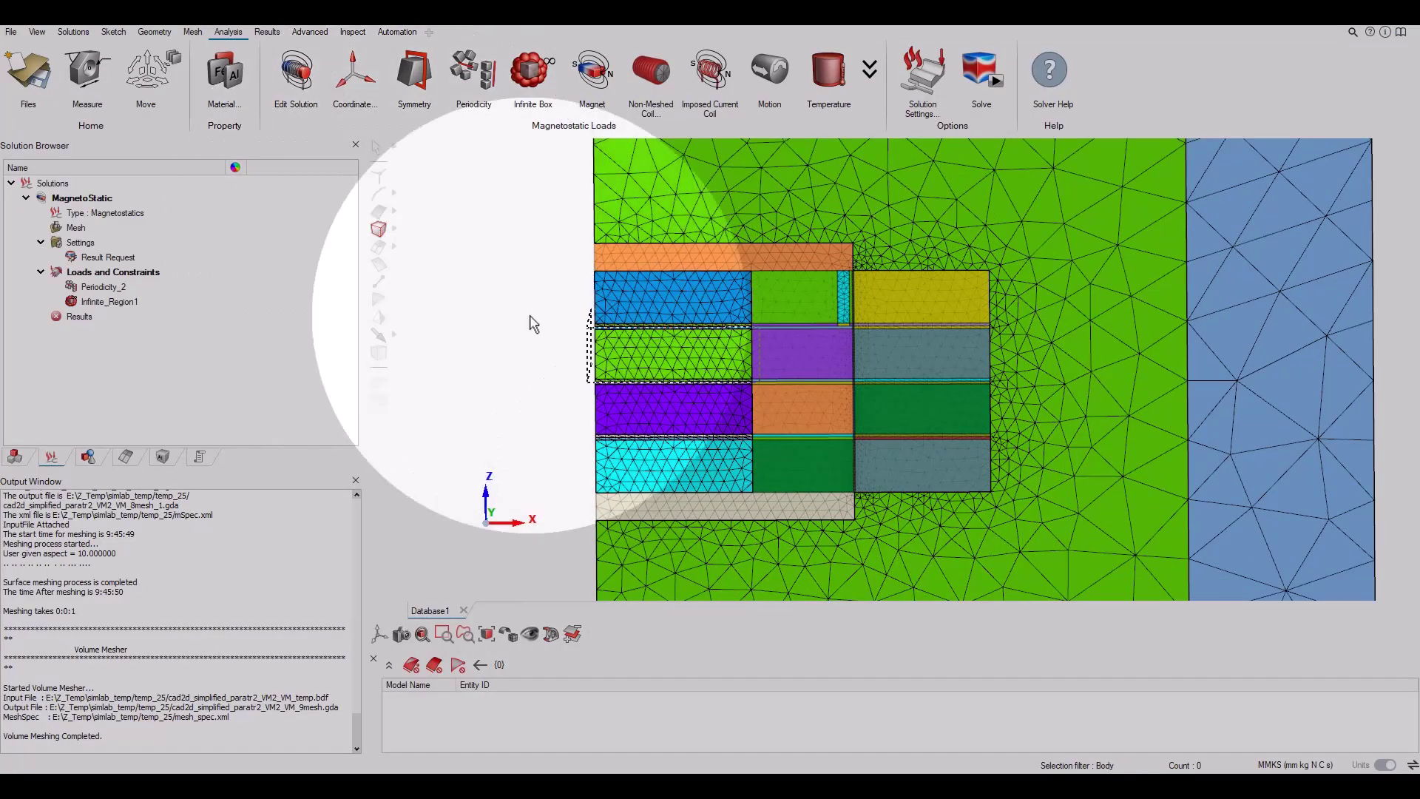
scroll(895, 422, up, 3)
scroll(888, 423, up, 2)
click(890, 395)
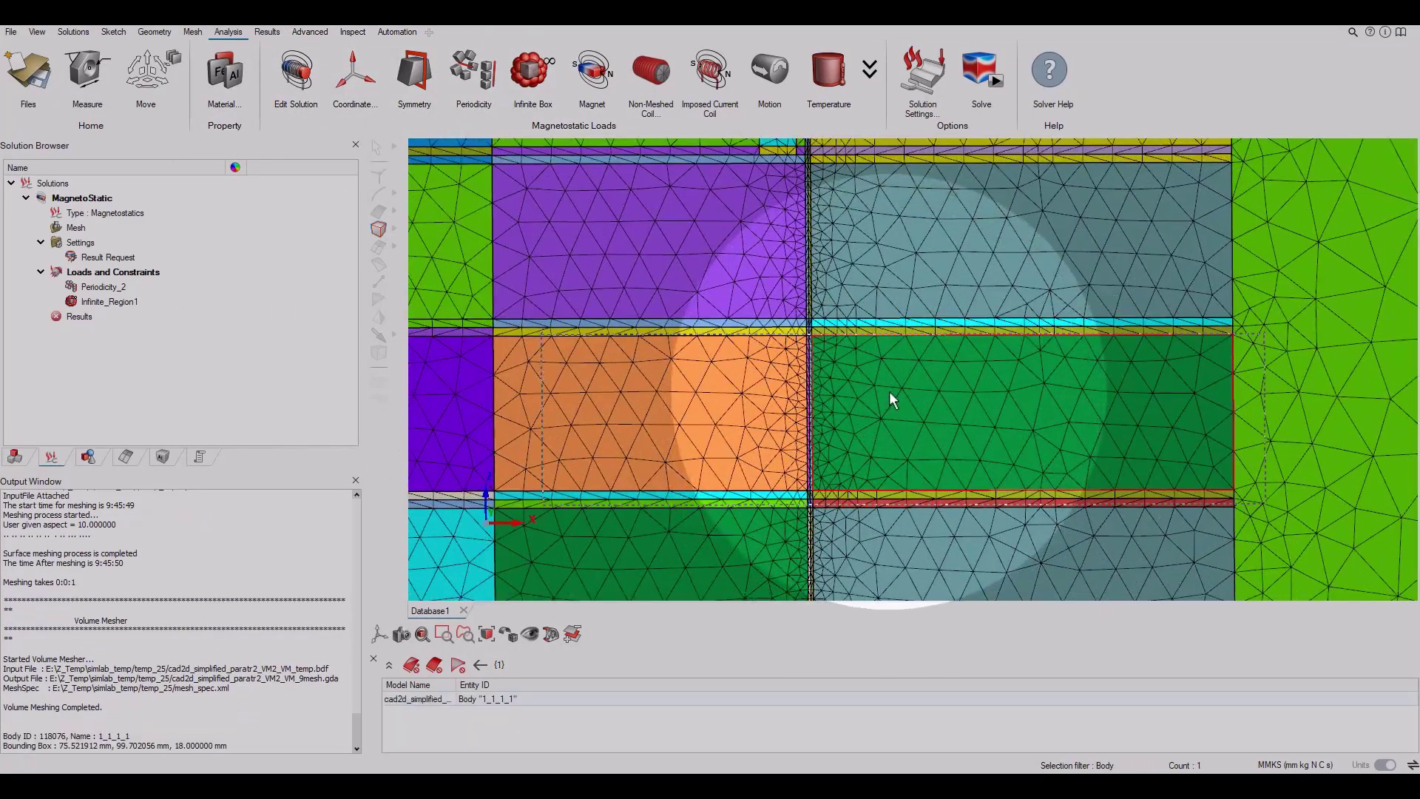
key(h)
mouse_move(889, 392)
middle_down()
mouse_move(810, 463)
mouse_move(819, 479)
mouse_move(832, 468)
middle_up()
click(872, 403)
key(h)
click(847, 396)
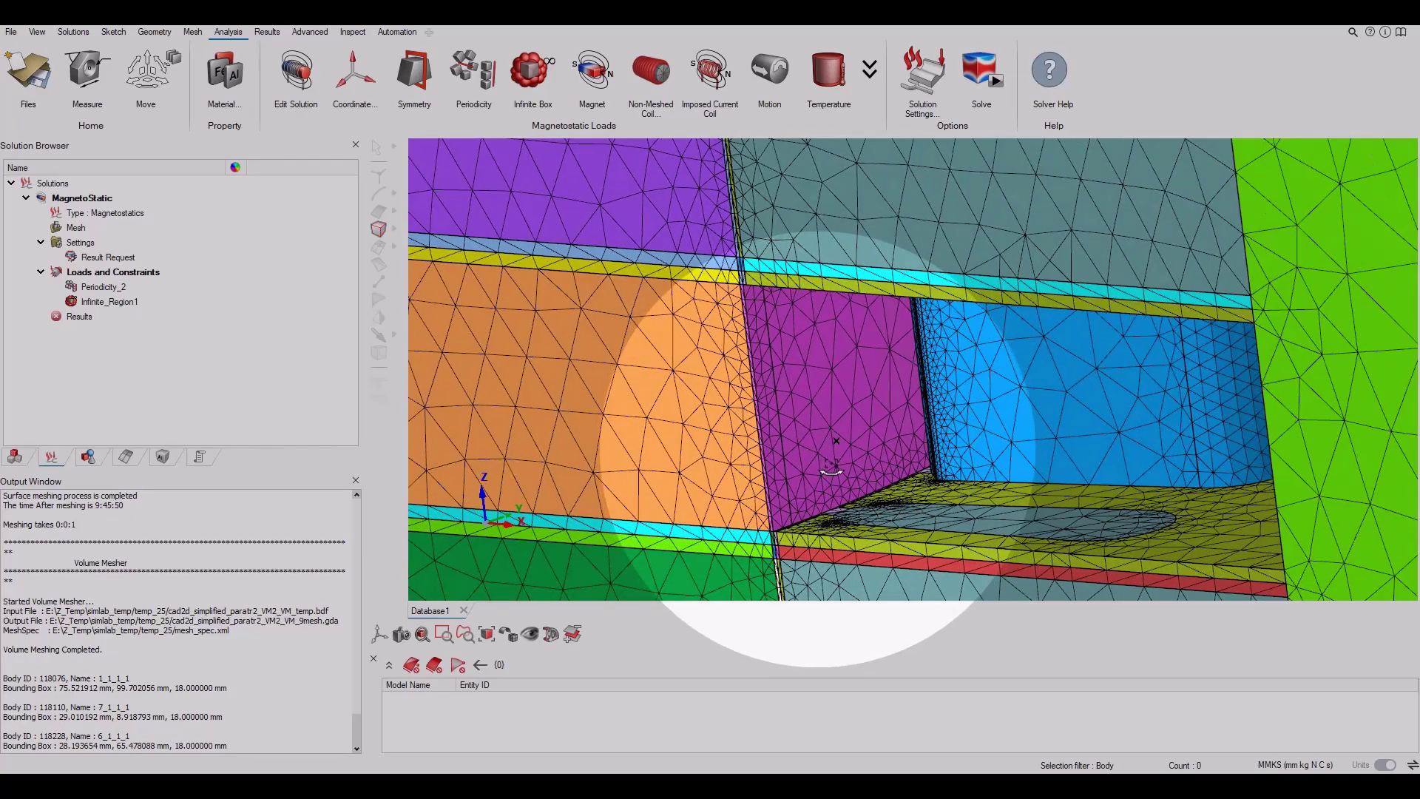
Redisplay the full model with its hidden bodies and examine the meshed motor blocks on the cut side.
scroll(760, 419, down, 5)
scroll(768, 426, down, 6)
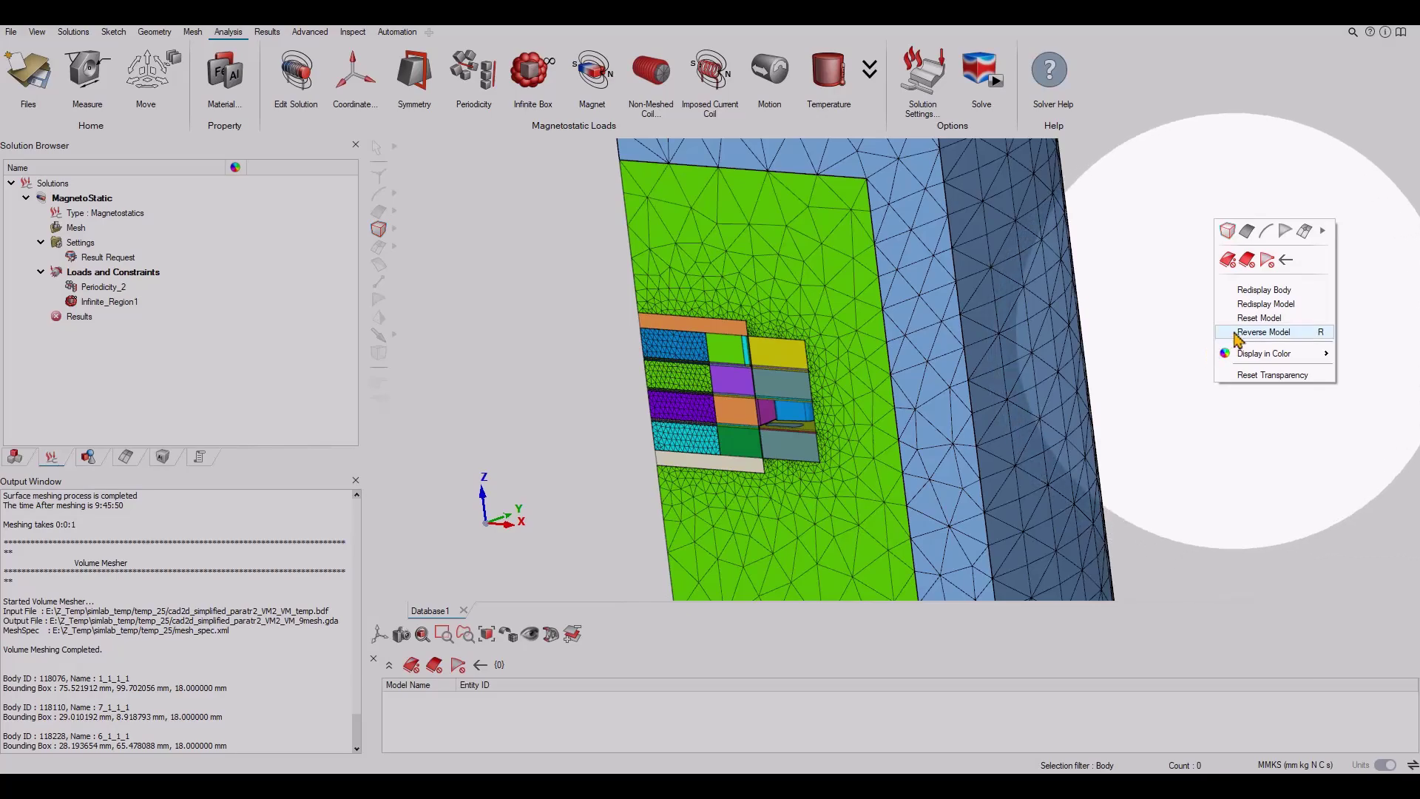
click(1266, 304)
scroll(824, 412, up, 6)
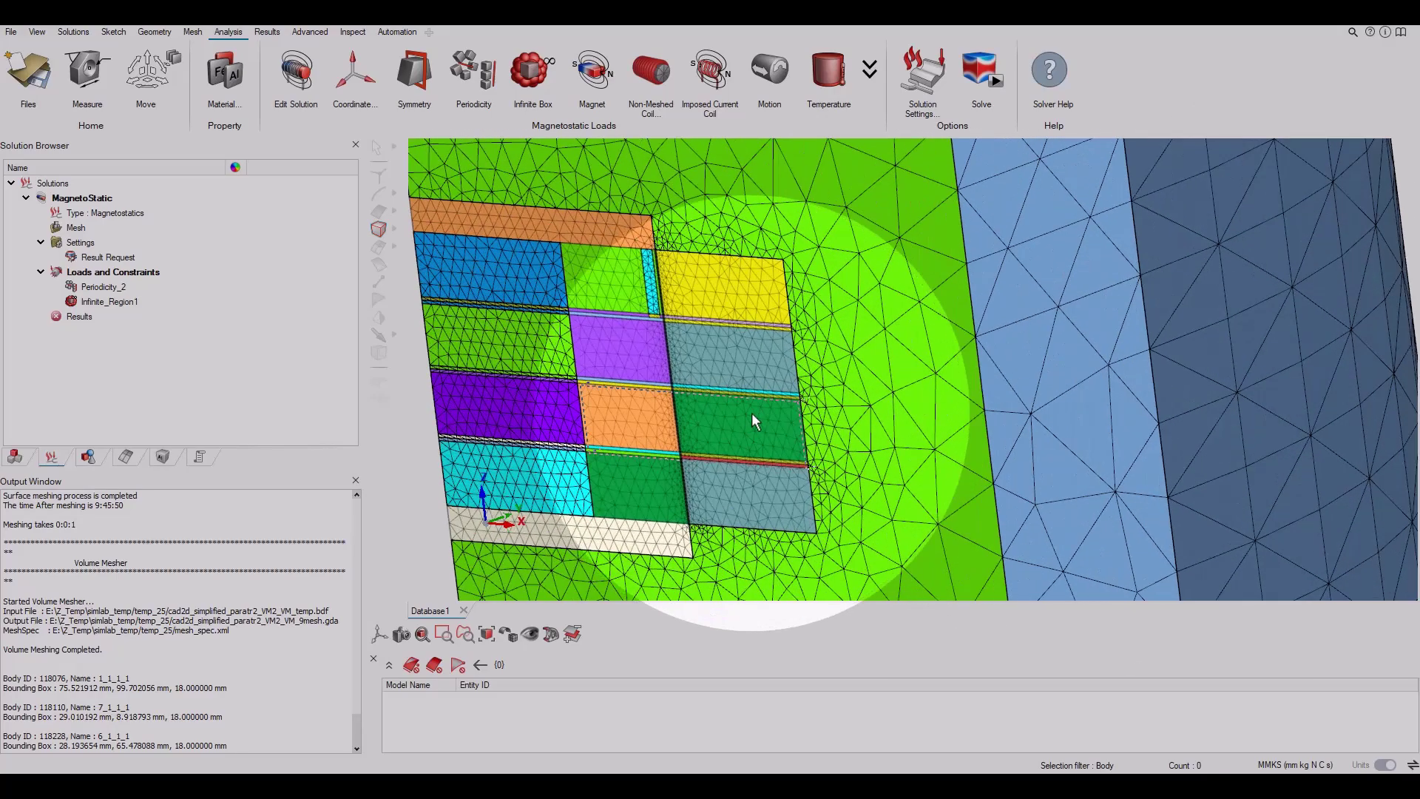